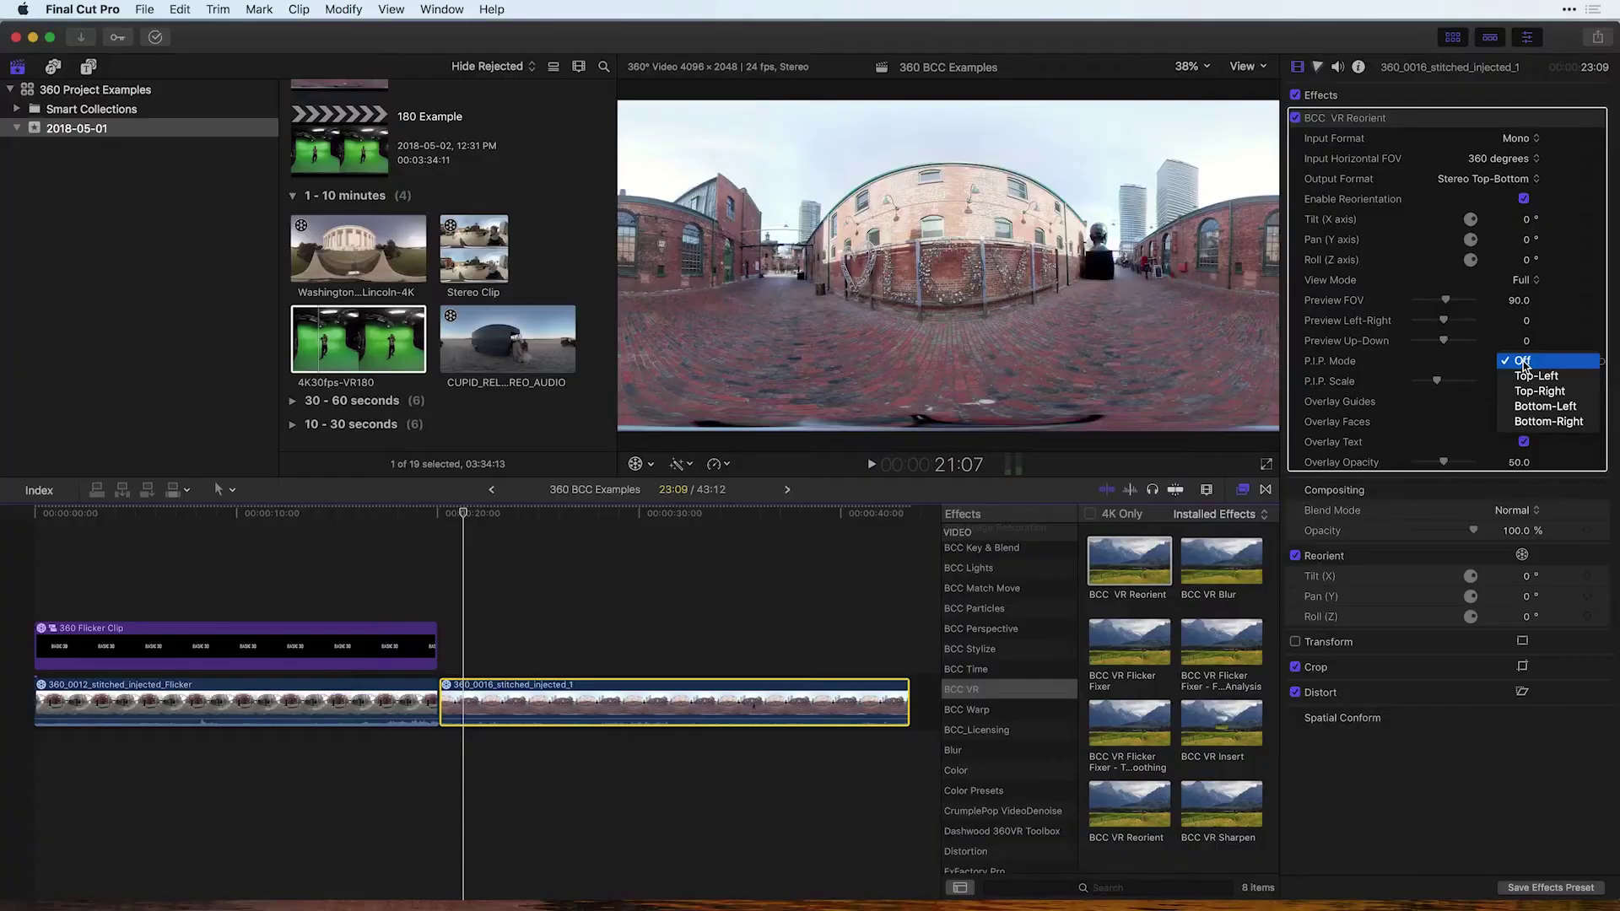
- In the BCC VR Reorient effect, set P.I.P. Mode to Top-Left, enable Overlay Guides and Overlay Faces, and lower Overlay Opacity to 18
{"action": "key", "text": "Return"}
{"action": "left_click", "coordinate": [1464, 310]}
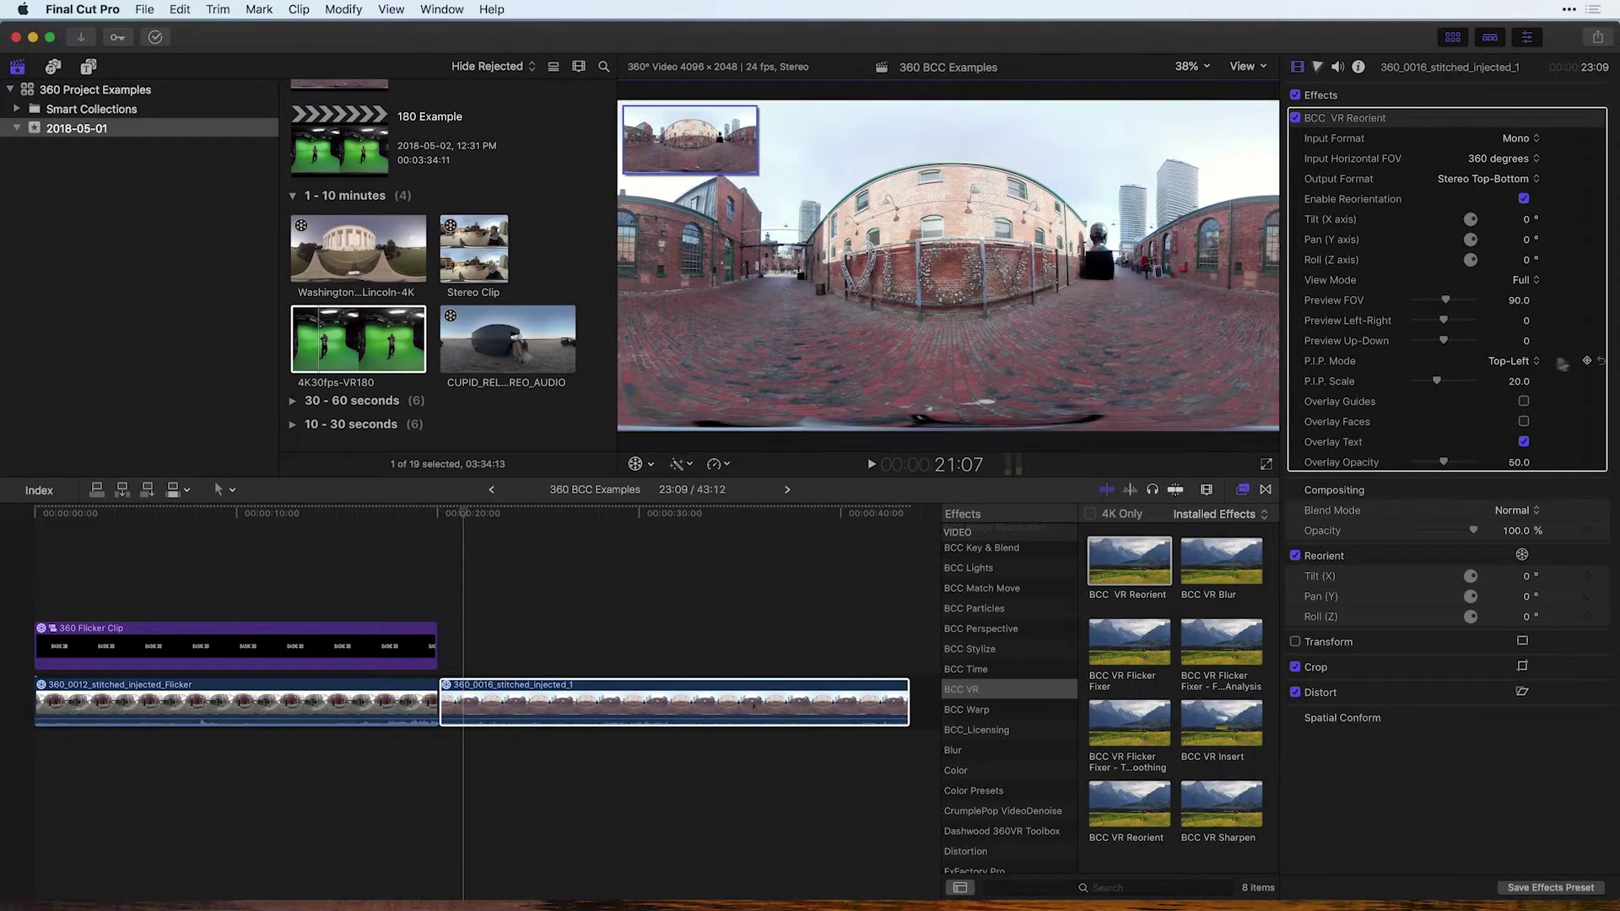
{"action": "left_click", "coordinate": [1524, 402]}
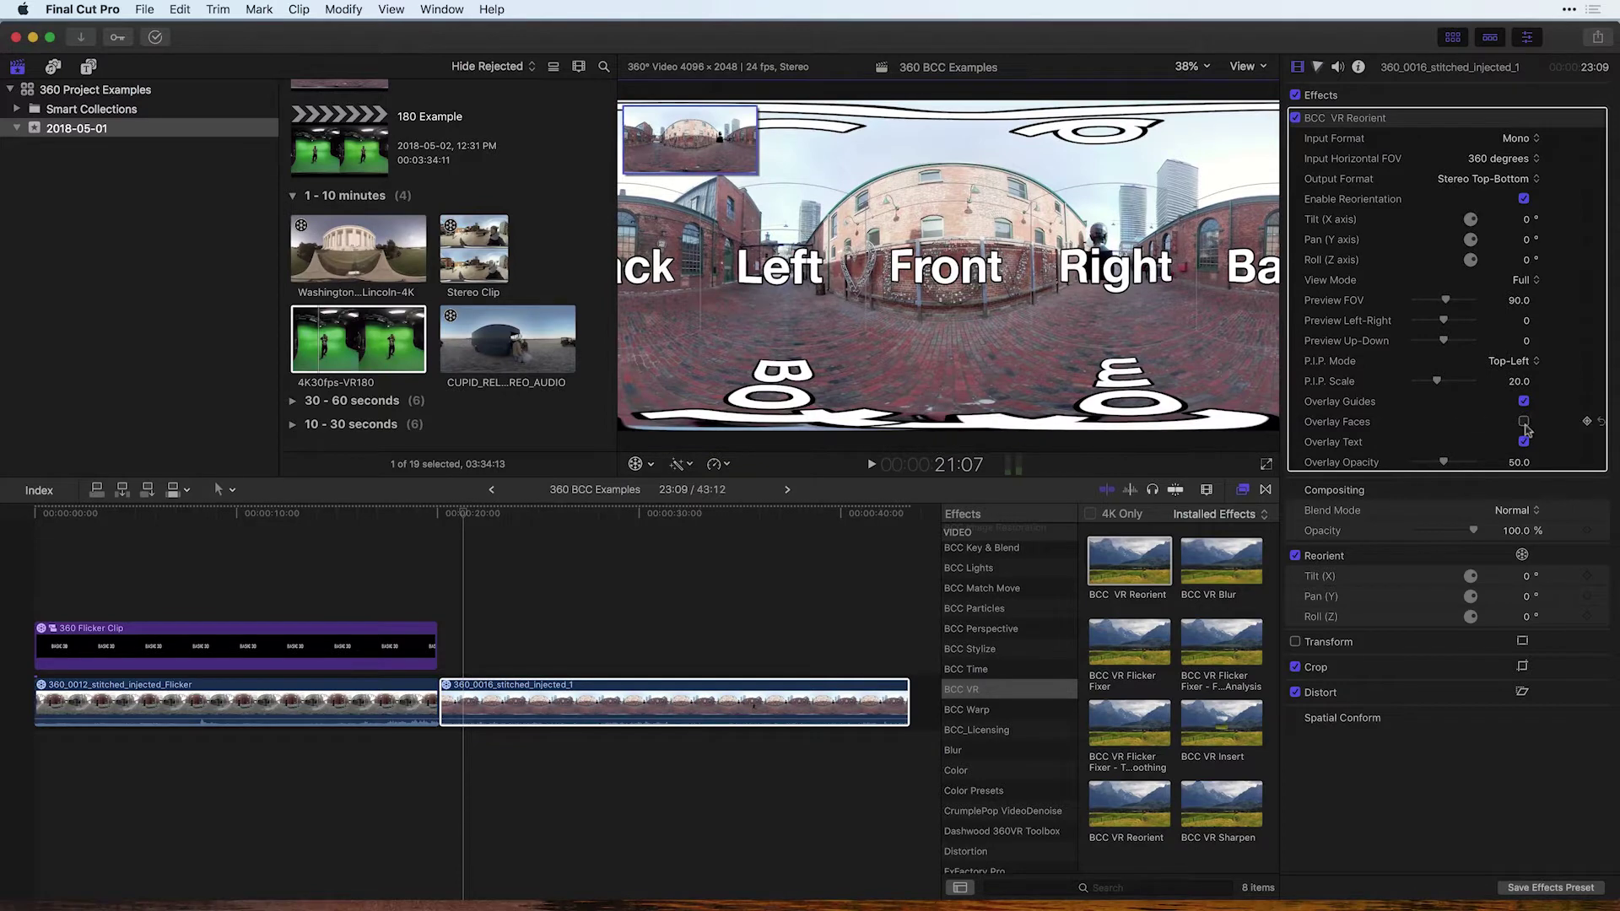
{"action": "left_click", "coordinate": [1524, 421]}
{"action": "left_click_drag", "start_coordinate": [1443, 463], "coordinate": [1414, 465]}
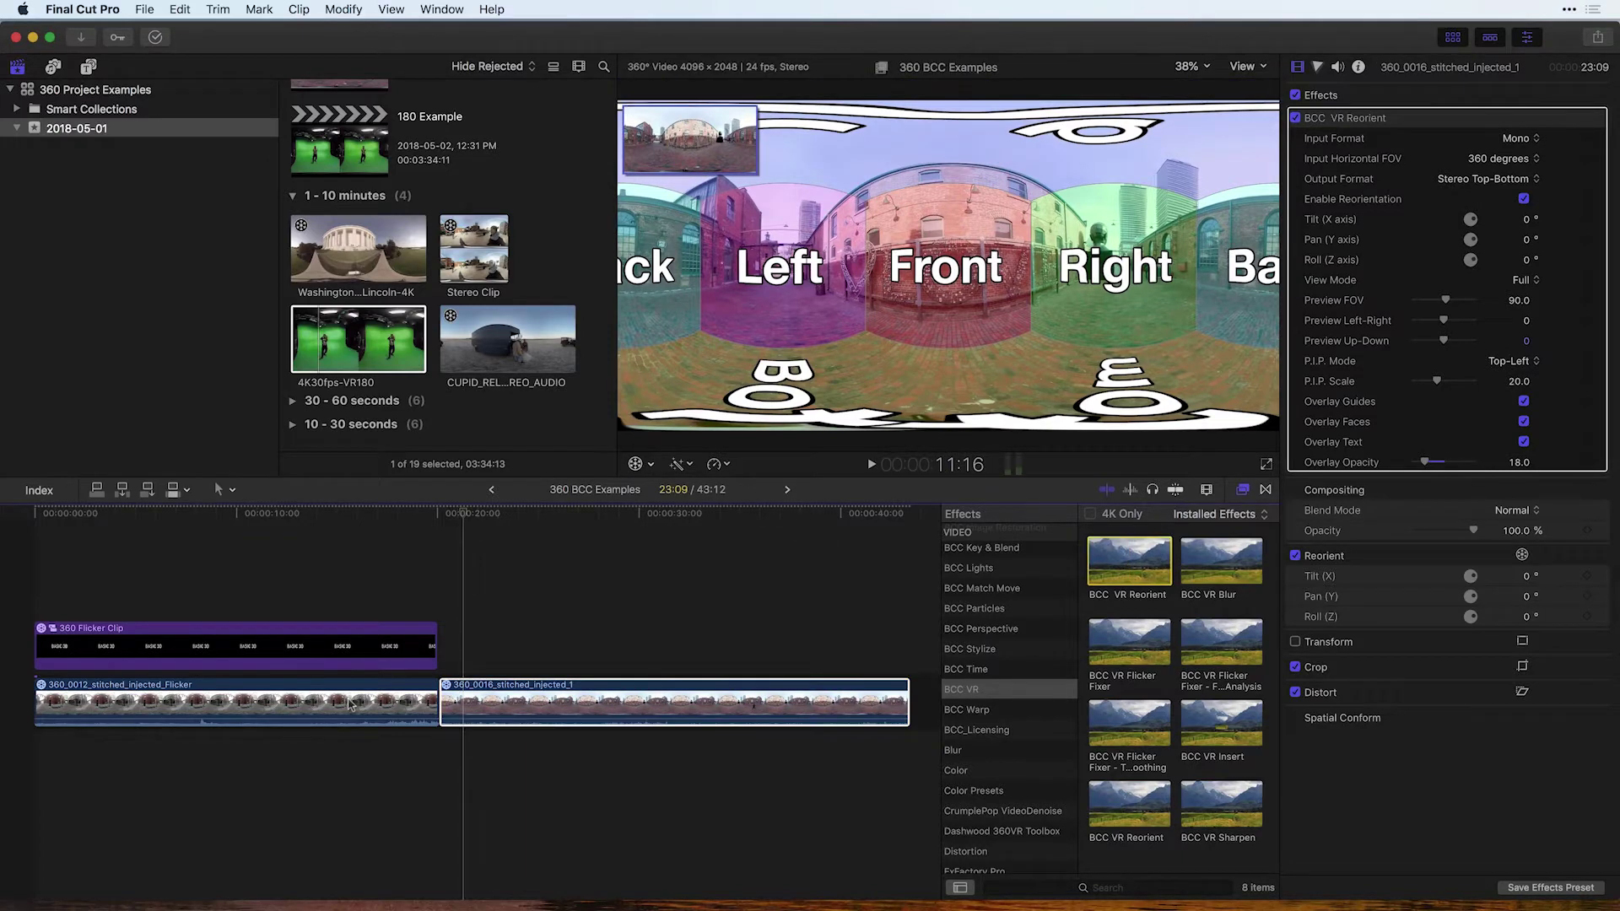
- Place the playhead at about 8:08 in the 360 BCC Examples timeline, over the Distillery District title
{"action": "left_click", "coordinate": [560, 704]}
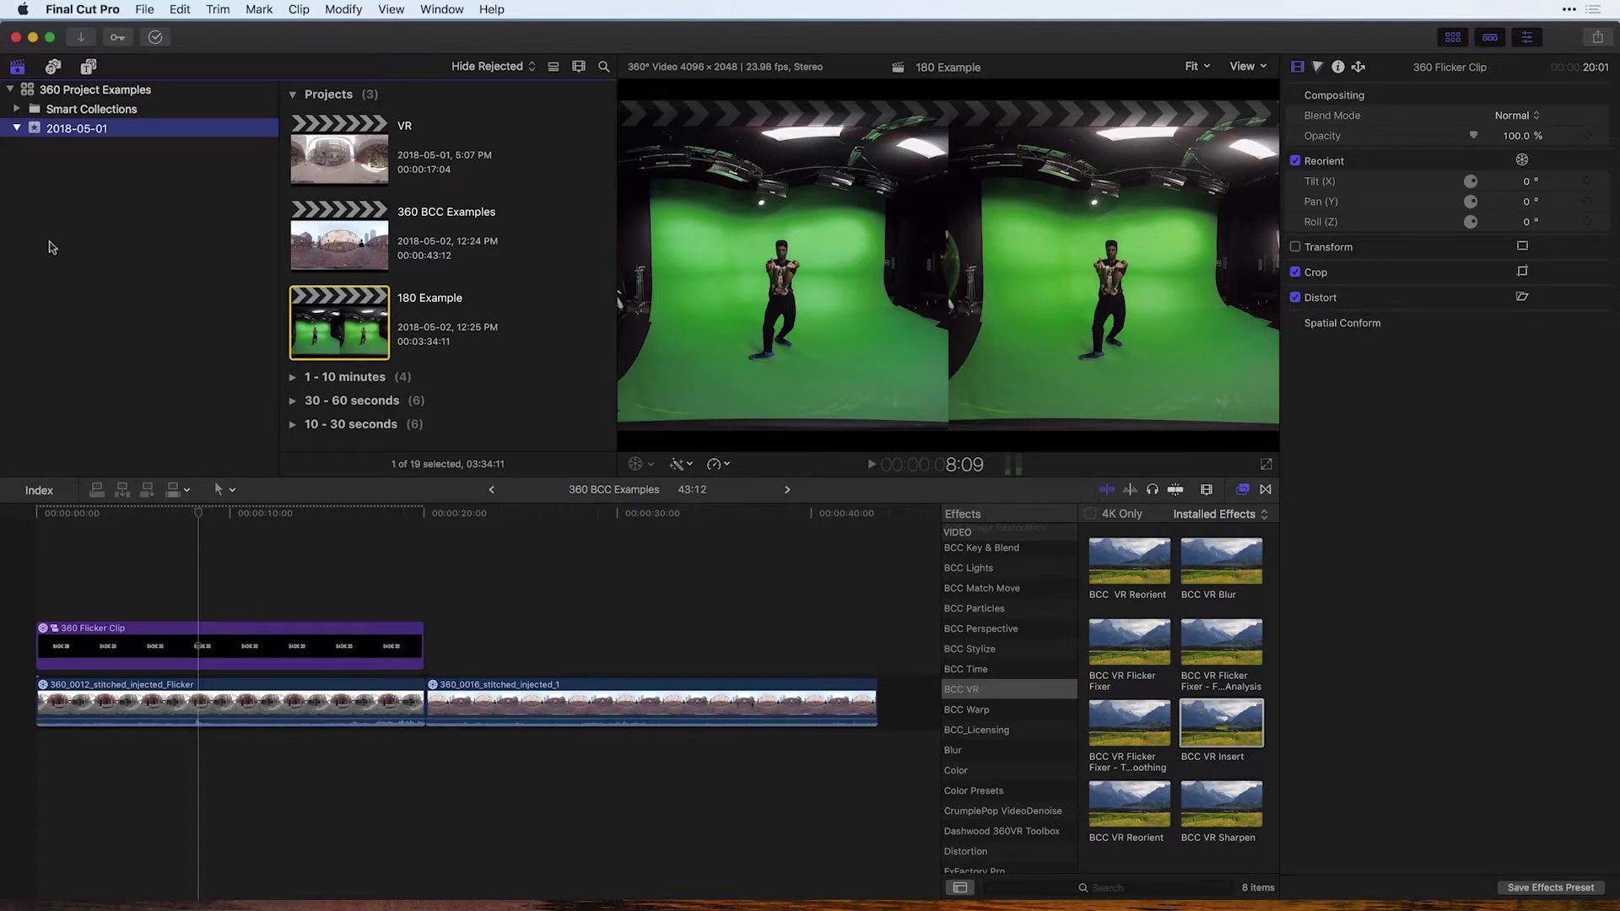
{"action": "key", "text": "super+2"}
{"action": "left_click", "coordinate": [368, 513]}
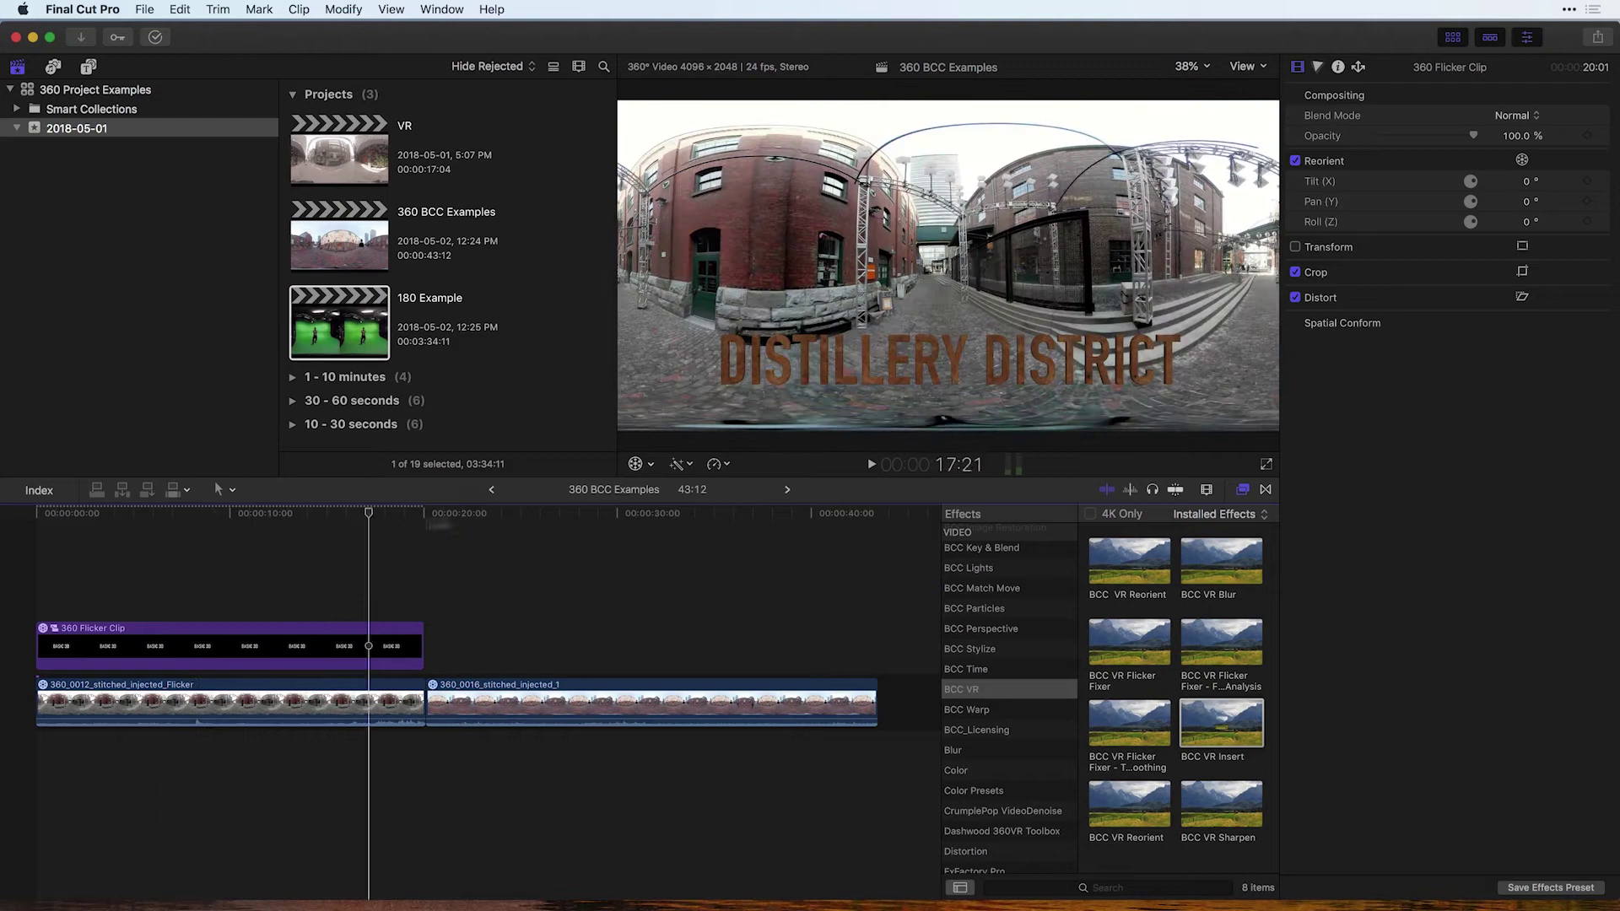
{"action": "left_click_drag", "start_coordinate": [368, 513], "coordinate": [200, 532]}
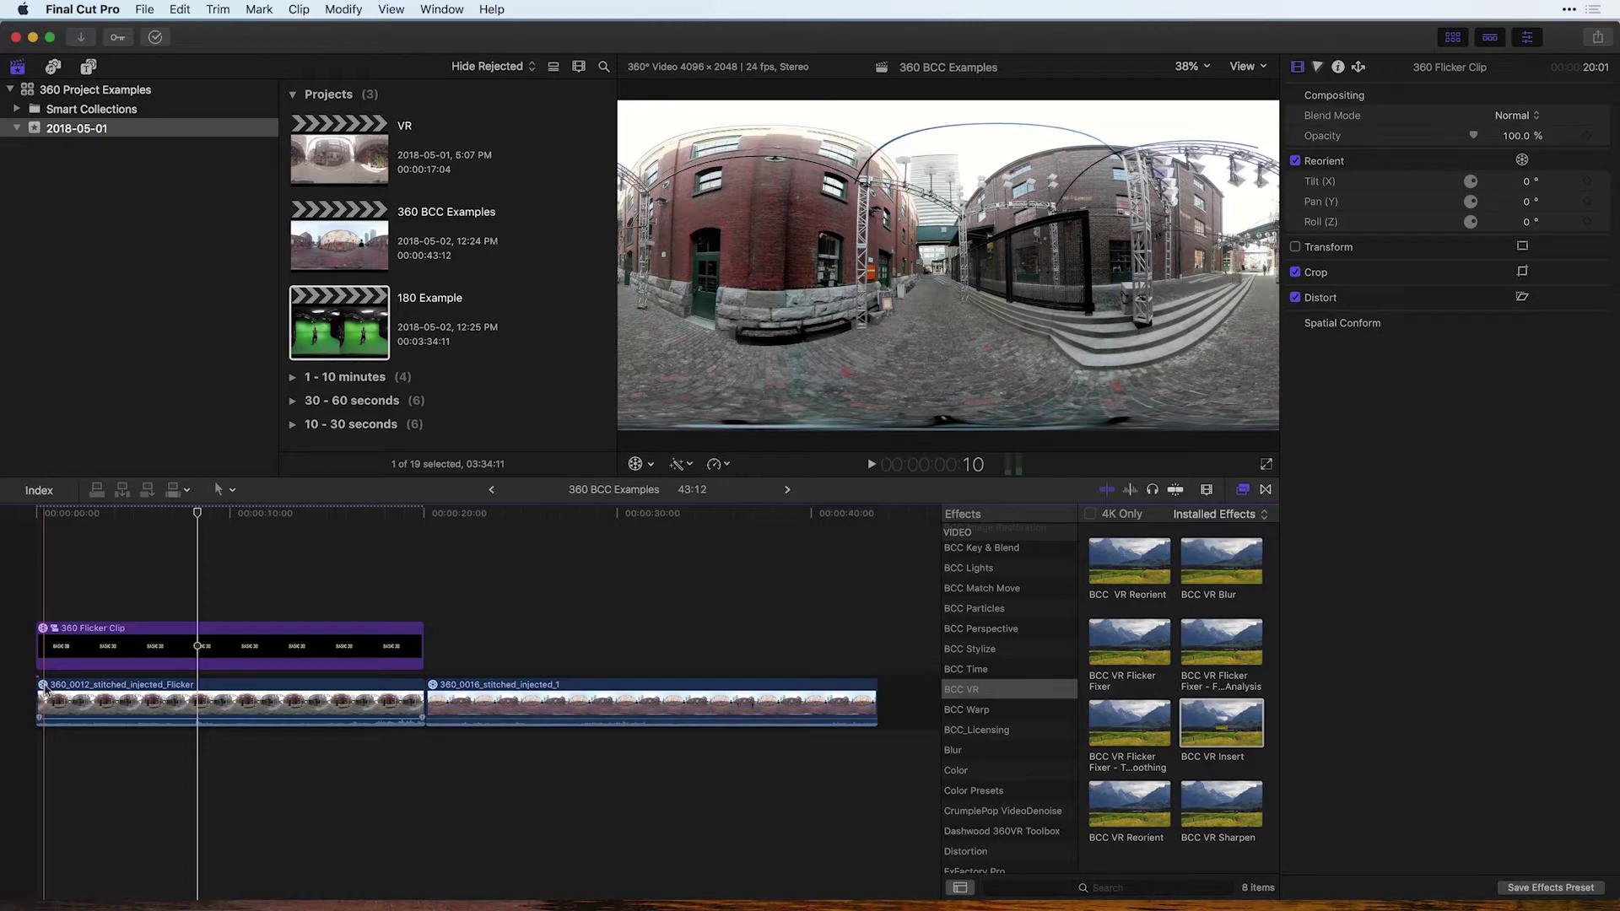
- Show the 360° Viewer, set its field of view to about 92°, and turn the view downward toward the ground
{"action": "left_click", "coordinate": [1266, 66]}
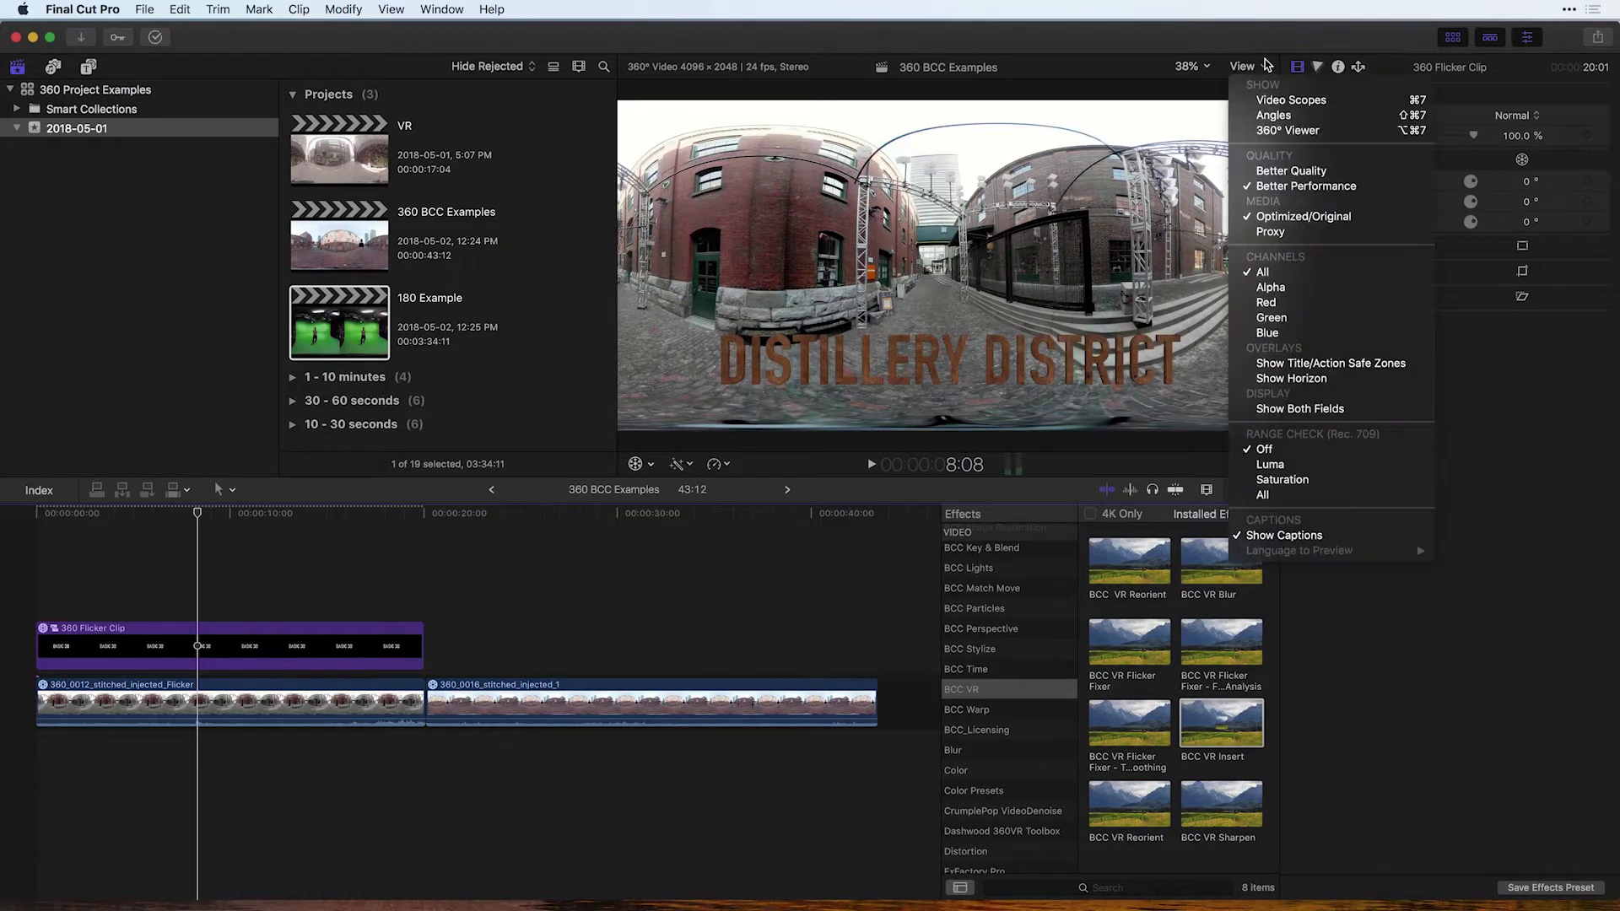
{"action": "left_click", "coordinate": [1291, 131]}
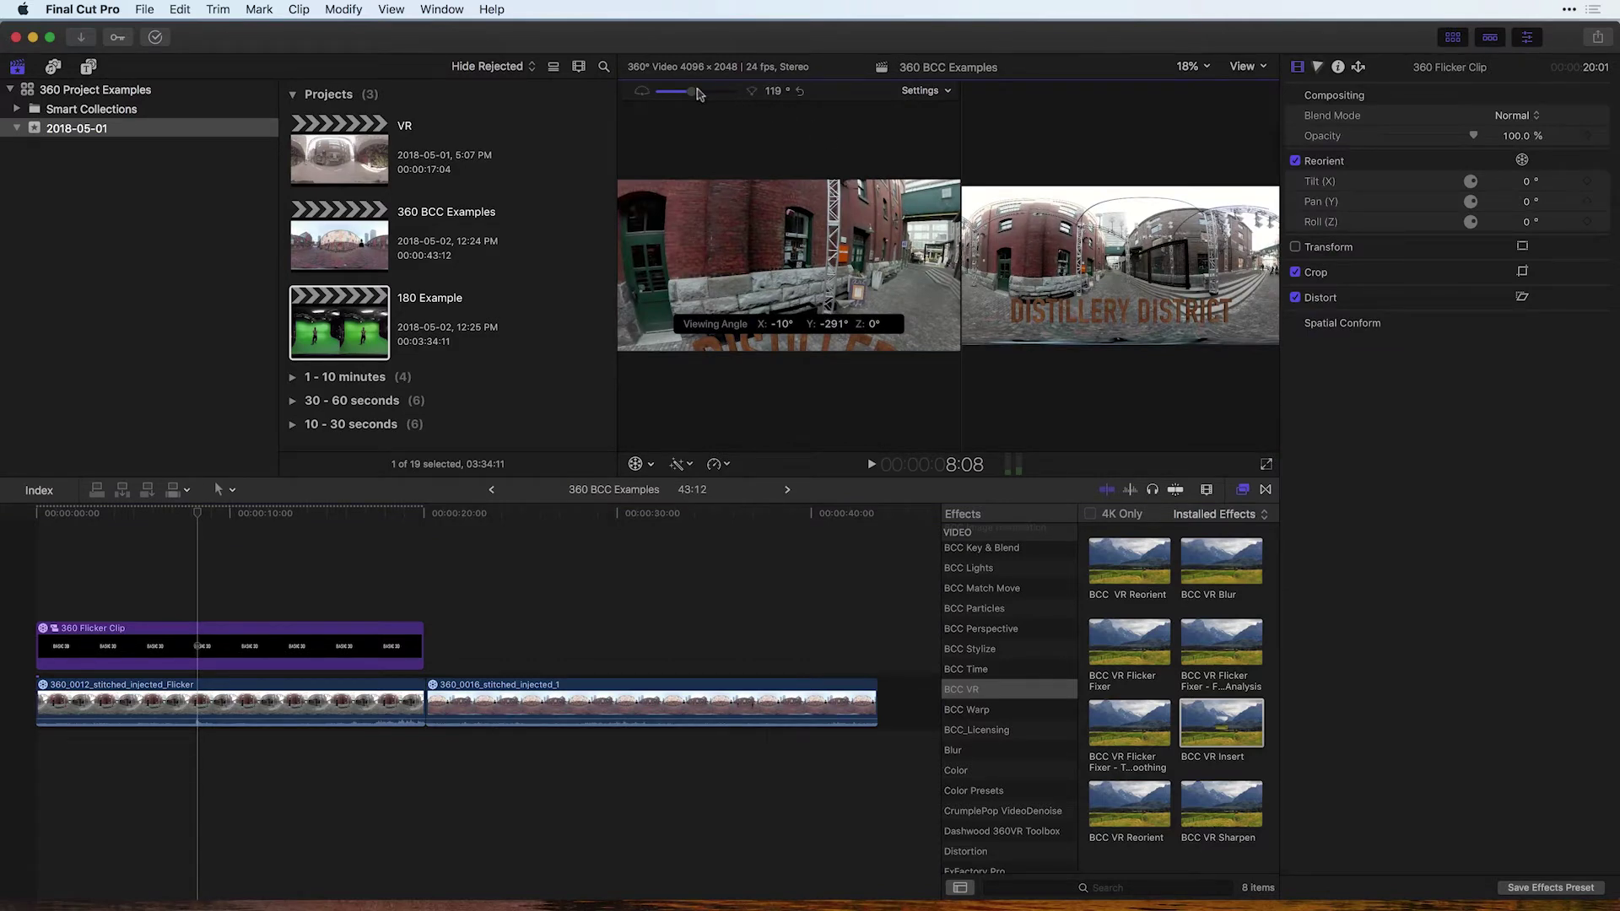
{"action": "left_click_drag", "start_coordinate": [691, 95], "coordinate": [708, 95]}
{"action": "left_click_drag", "start_coordinate": [840, 250], "coordinate": [826, 233]}
- Hide the viewing angle overlay in the 360° Viewer and look around the brick building scene
{"action": "left_click", "coordinate": [919, 91]}
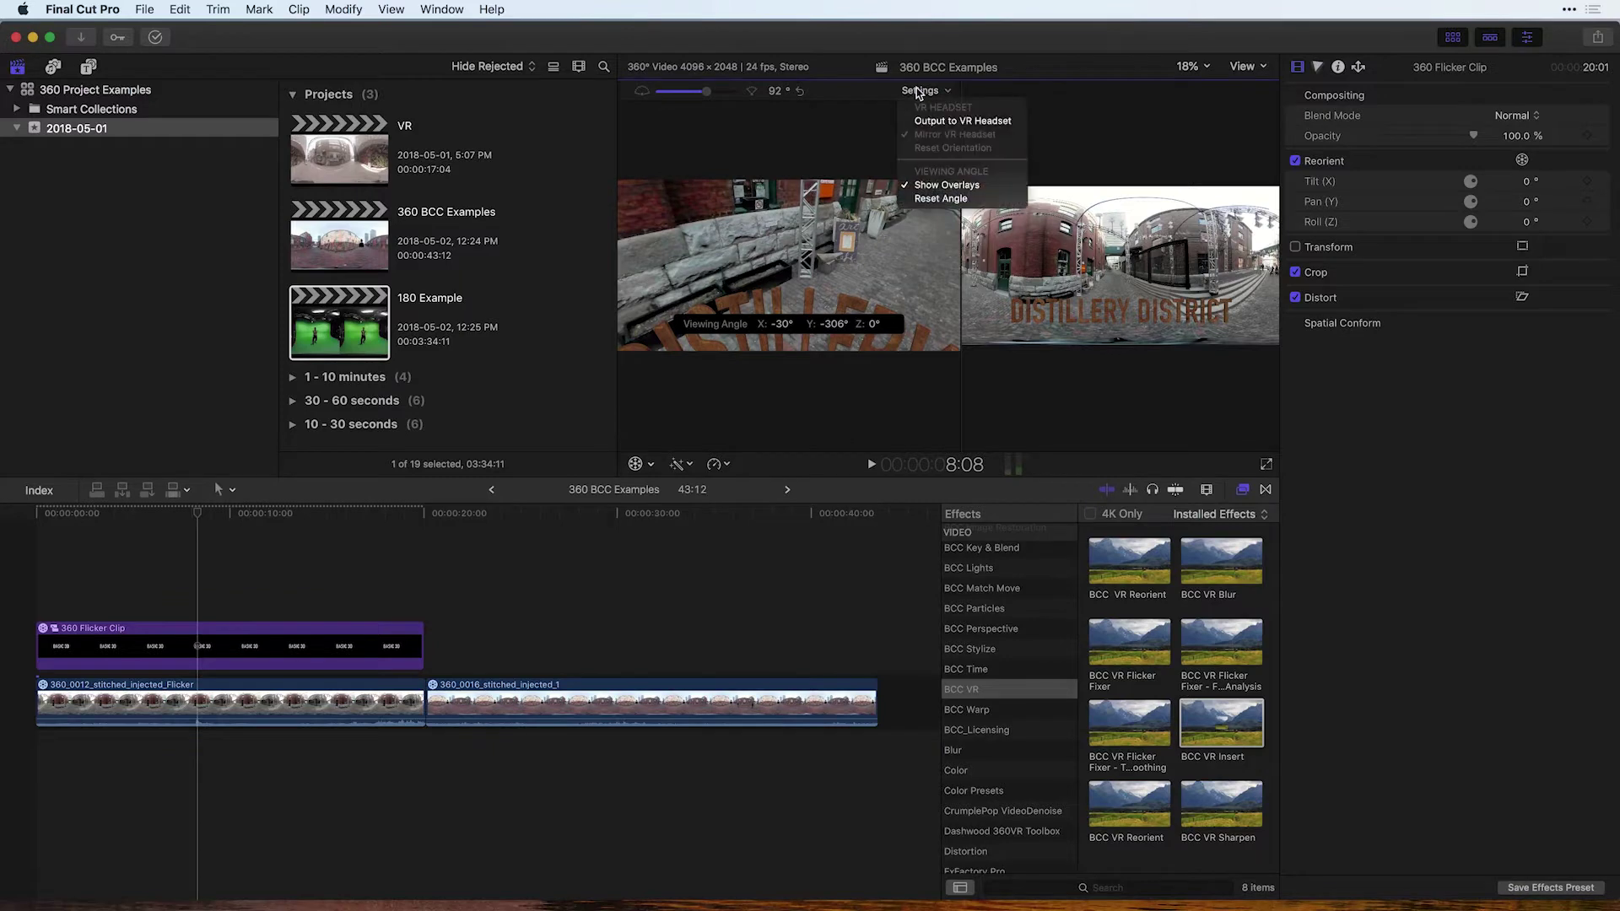
{"action": "left_click", "coordinate": [947, 185]}
{"action": "left_click_drag", "start_coordinate": [764, 290], "coordinate": [719, 304]}
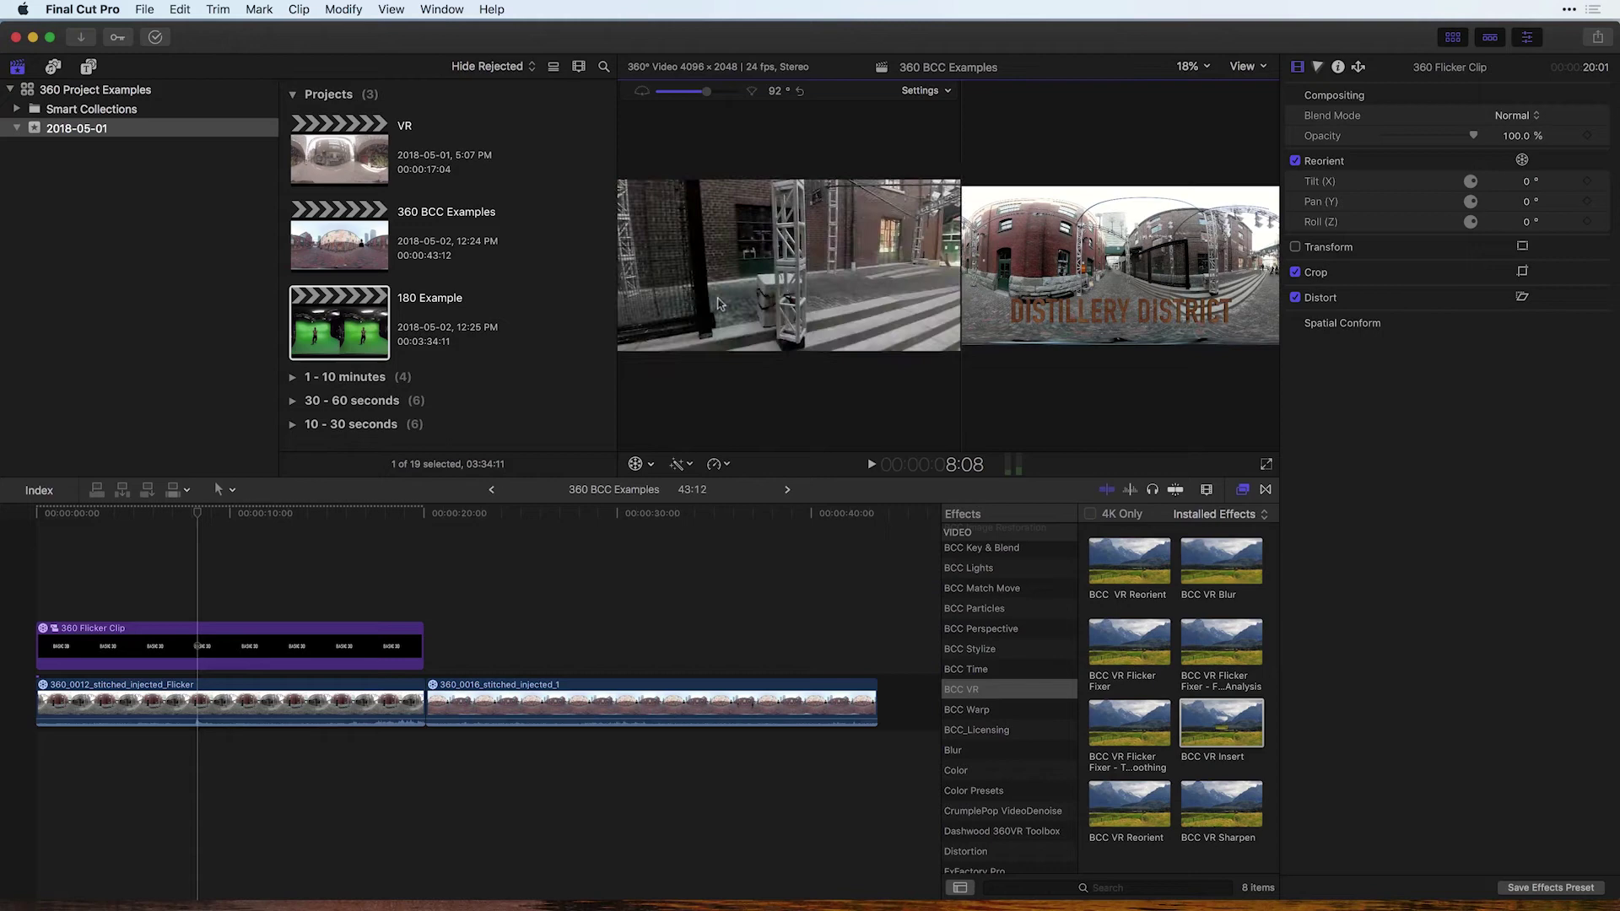
{"action": "left_click_drag", "start_coordinate": [866, 299], "coordinate": [924, 293]}
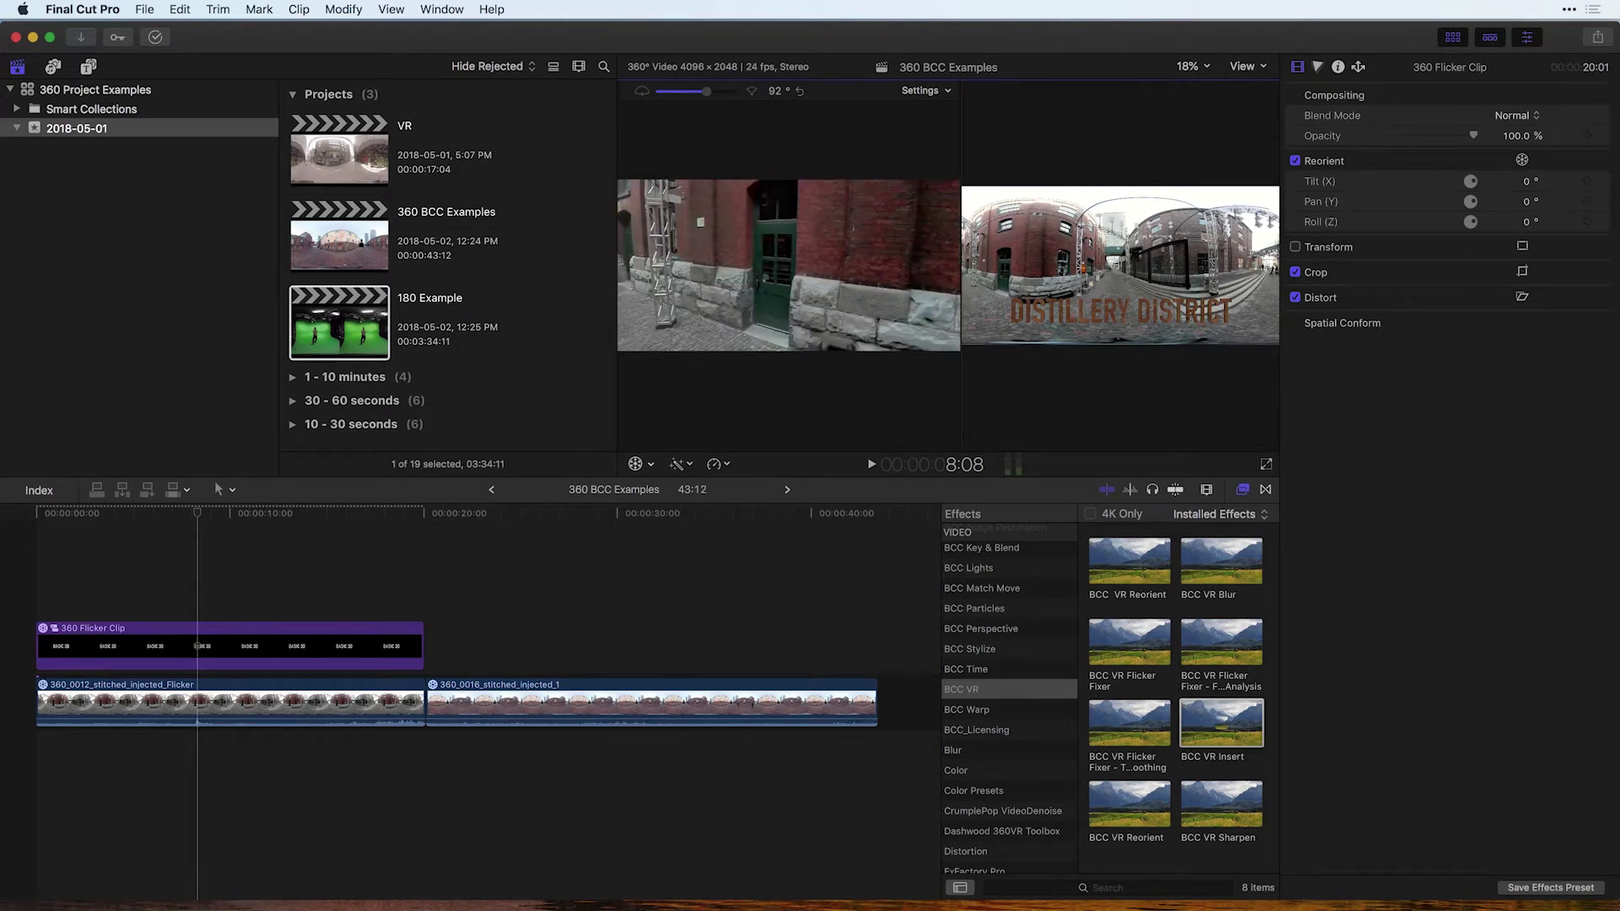
- Go to 34:00 in the second clip and face the brick wall mural with a field of view of about 122°
{"action": "left_click", "coordinate": [695, 513]}
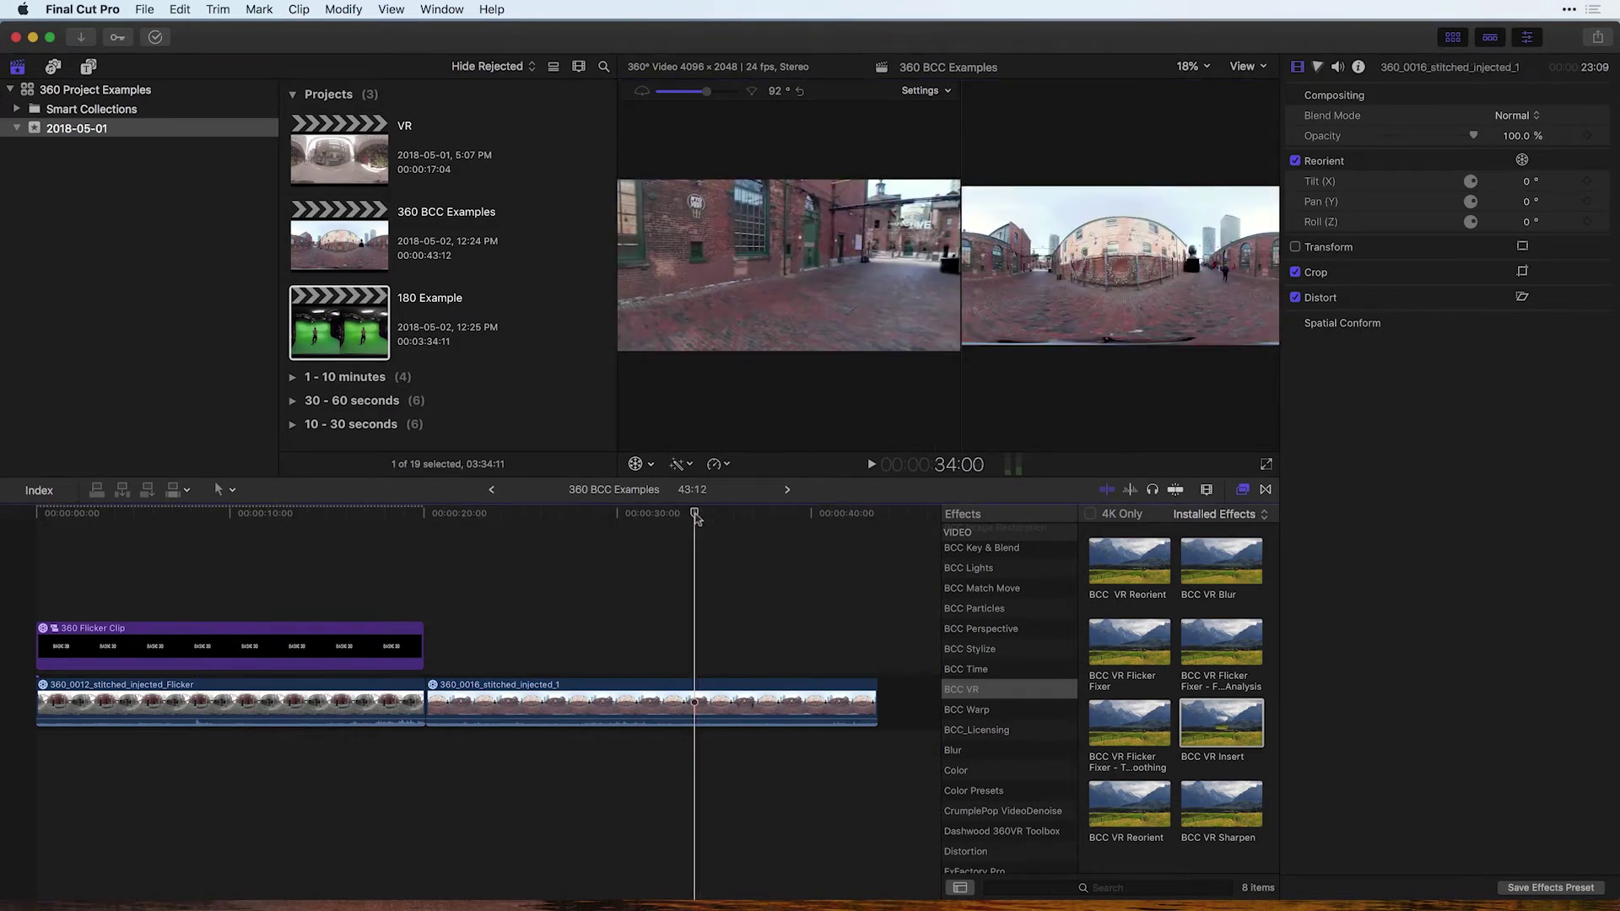
{"action": "left_click_drag", "start_coordinate": [800, 317], "coordinate": [832, 303]}
{"action": "left_click_drag", "start_coordinate": [709, 93], "coordinate": [691, 99]}
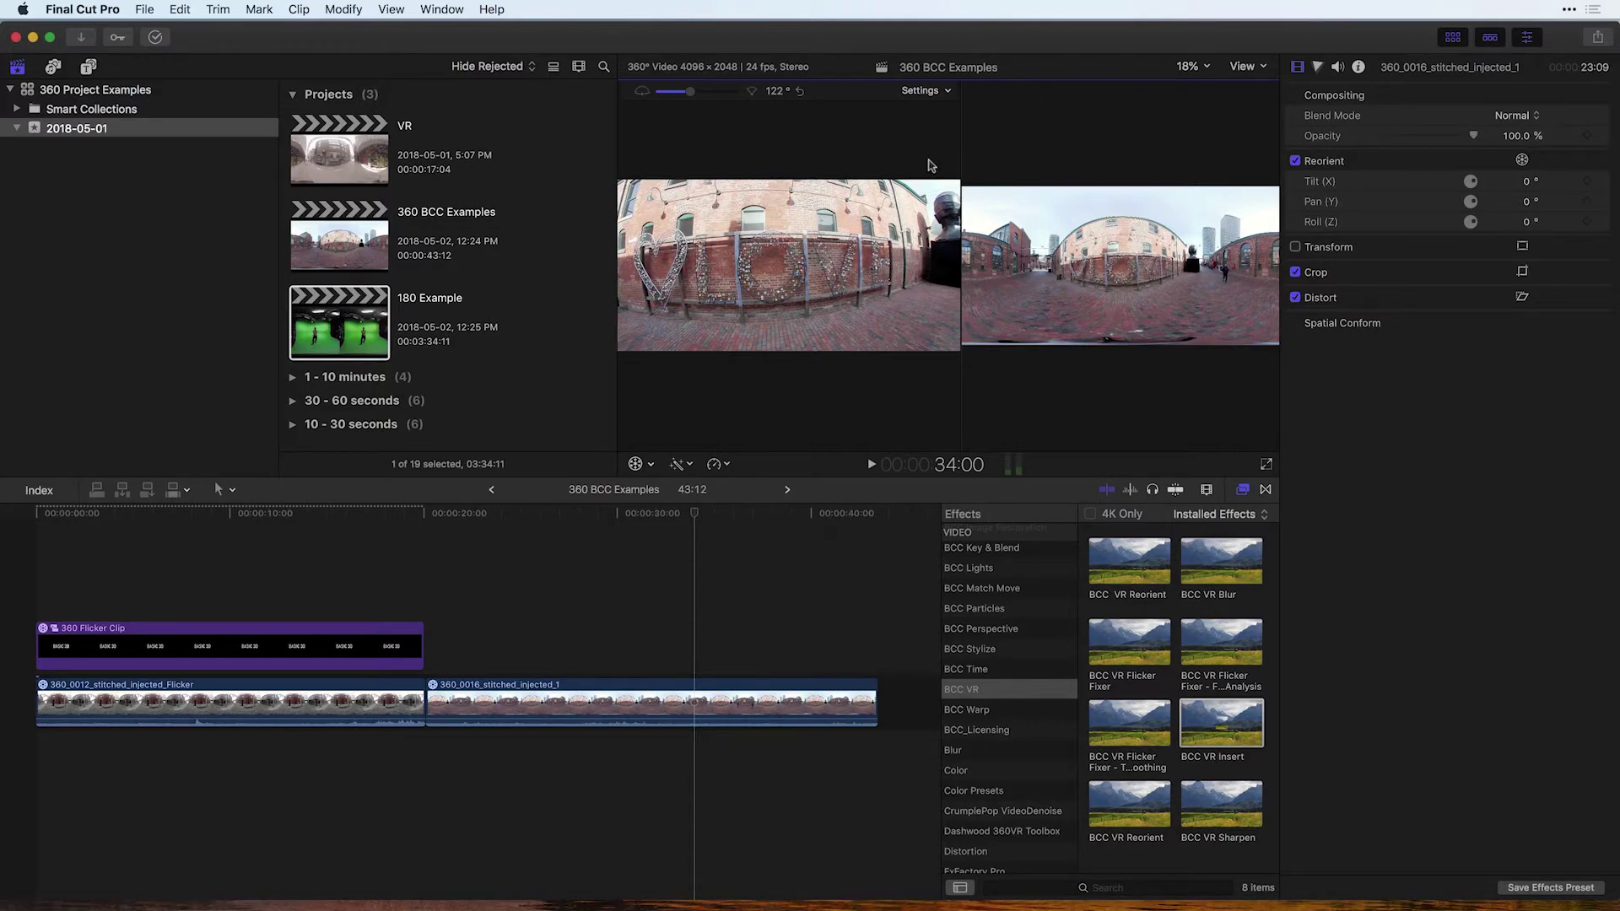
- Open the 180 Example project and reveal the source of its 4K30fps-VR180 clip in the browser
{"action": "double_click", "coordinate": [360, 337]}
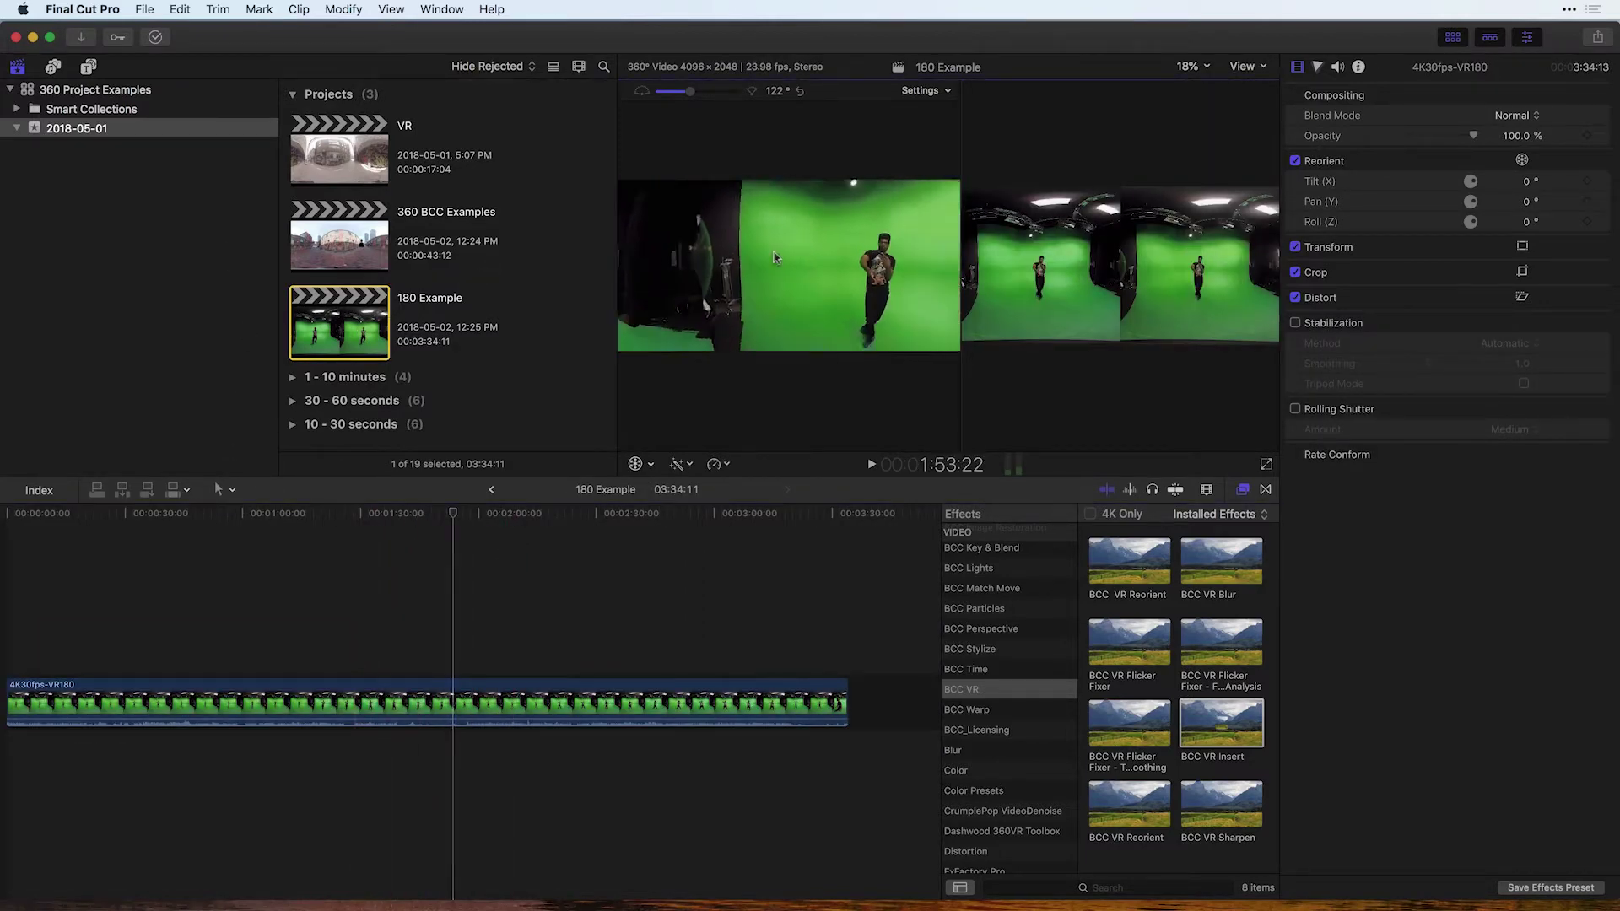
{"action": "left_click_drag", "start_coordinate": [692, 253], "coordinate": [748, 251]}
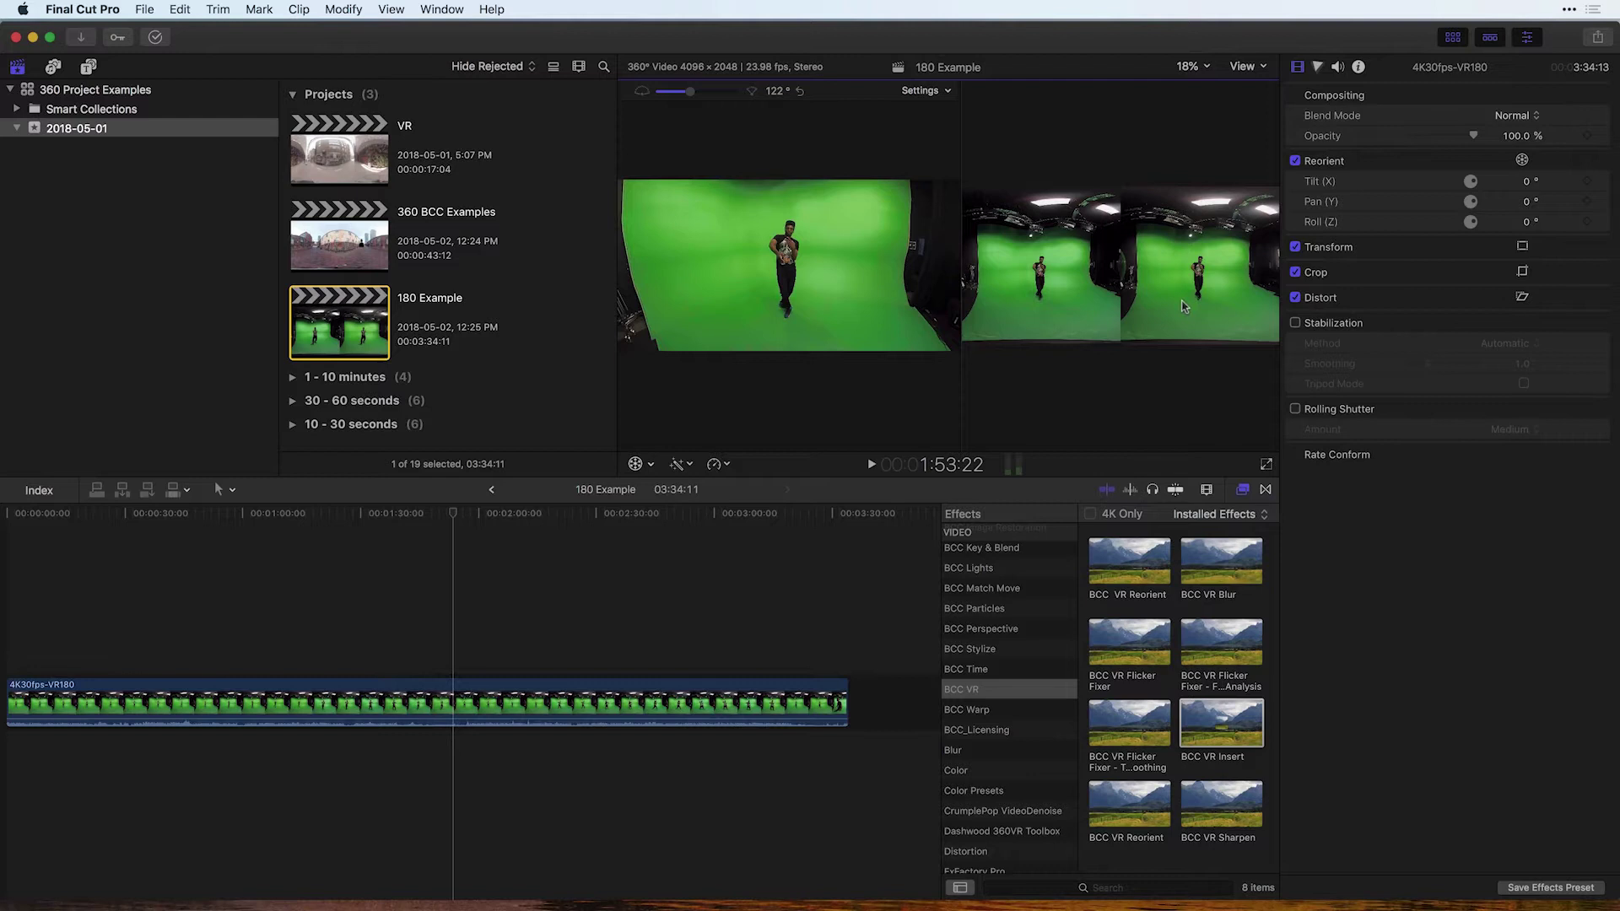
{"action": "left_click", "coordinate": [401, 687]}
{"action": "right_click", "coordinate": [401, 687]}
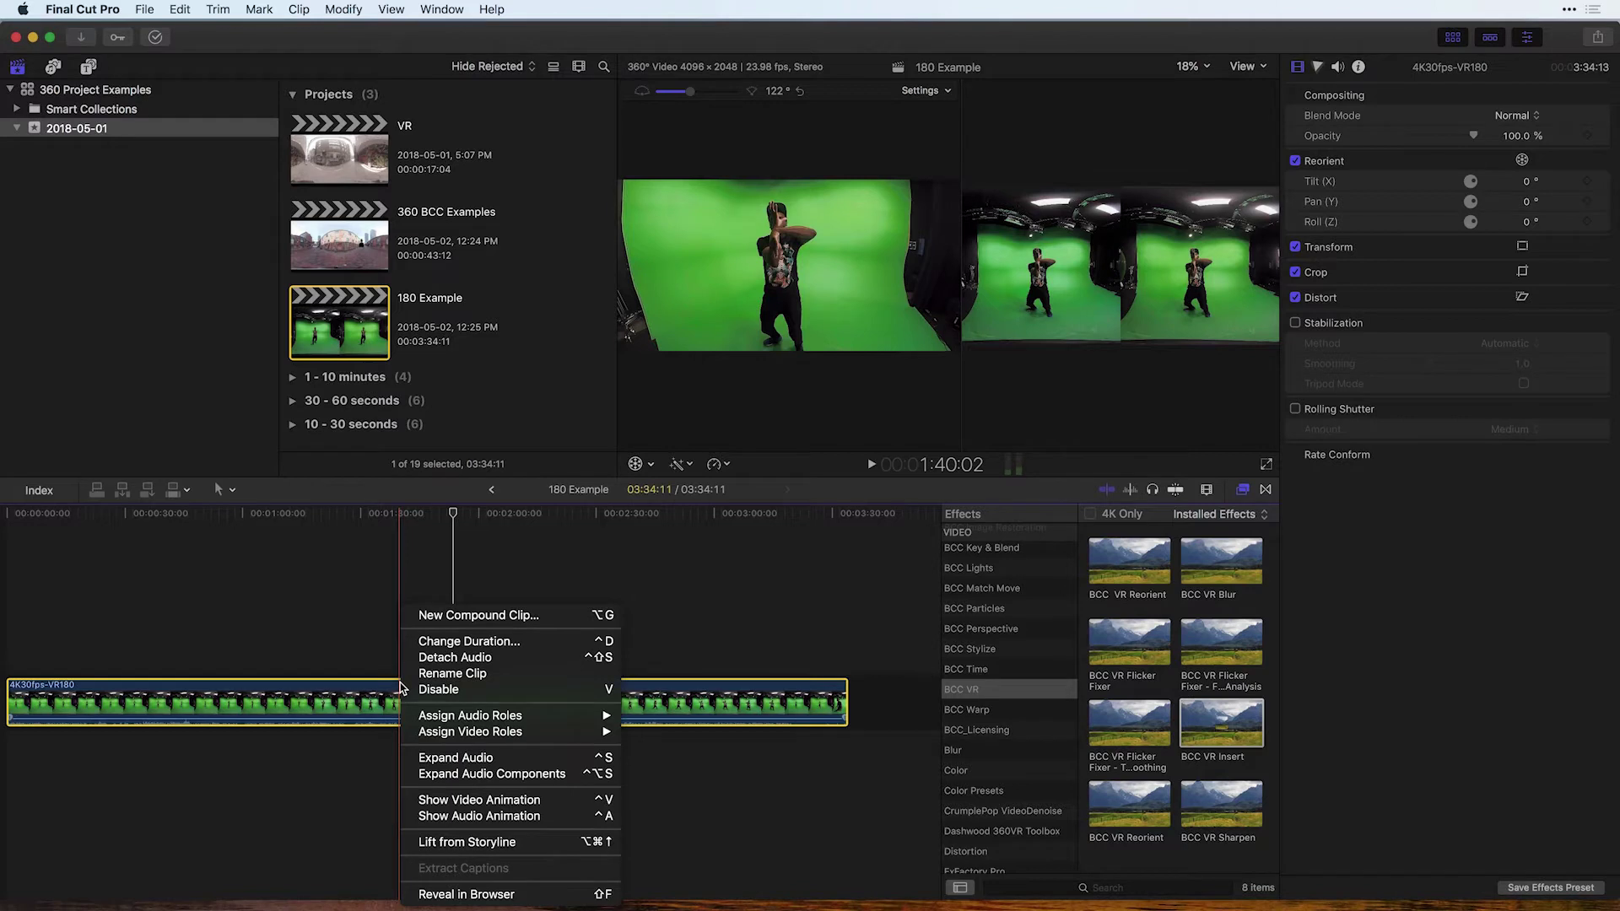
{"action": "left_click", "coordinate": [521, 895]}
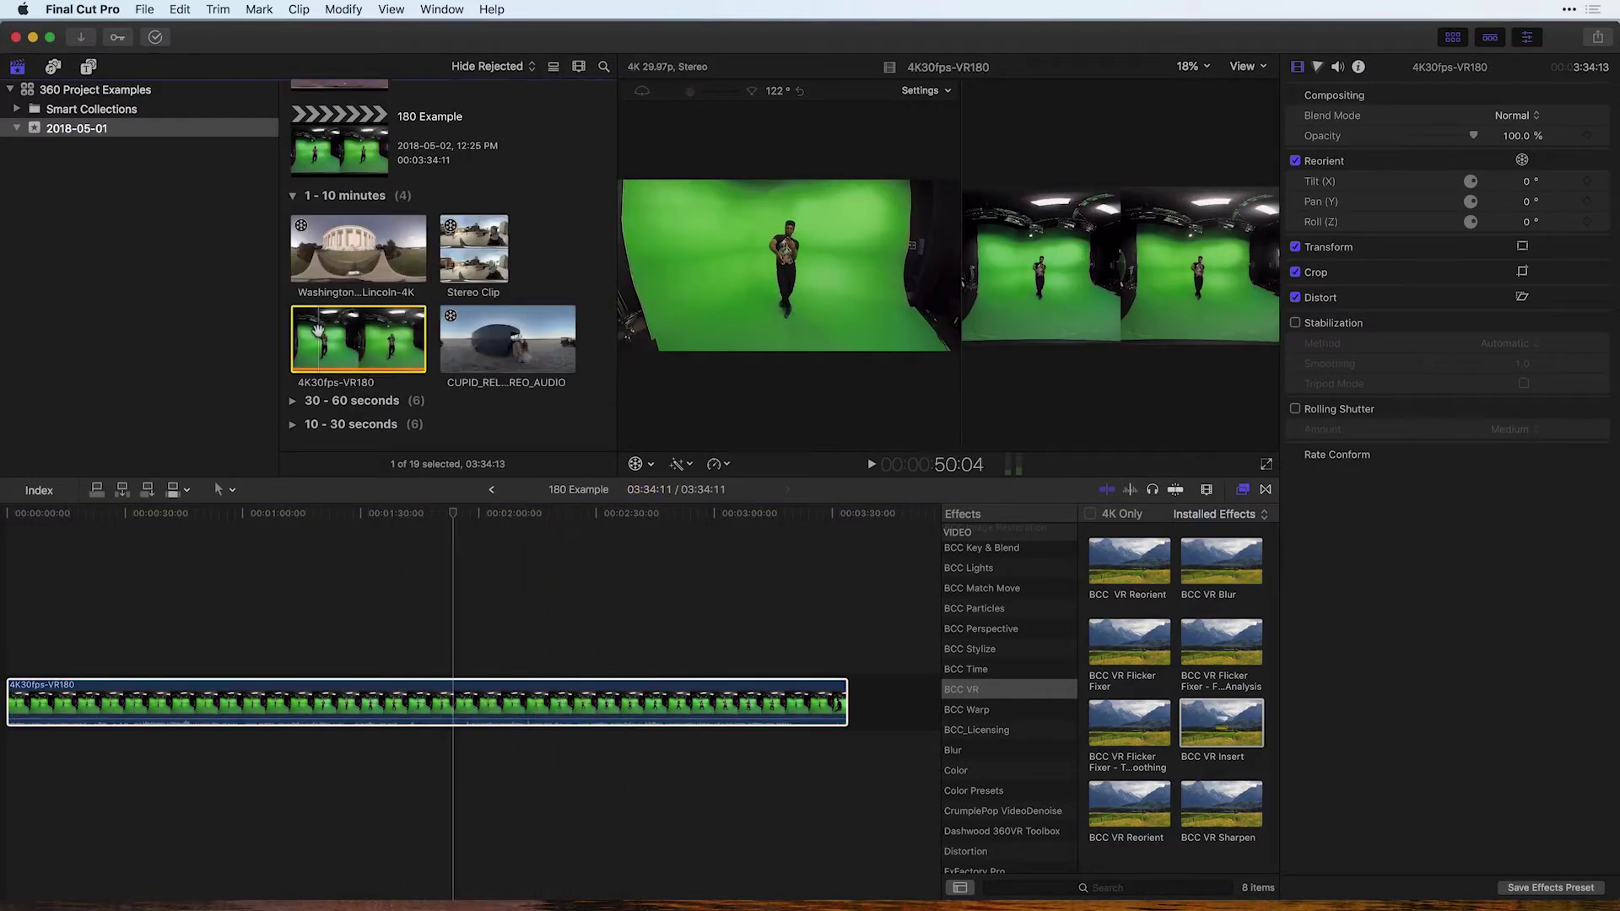
- Display the source clip's information and keep 360° Projection Mode at Equirectangular and Stereoscopic Mode at Side by Side
{"action": "left_click", "coordinate": [1339, 67]}
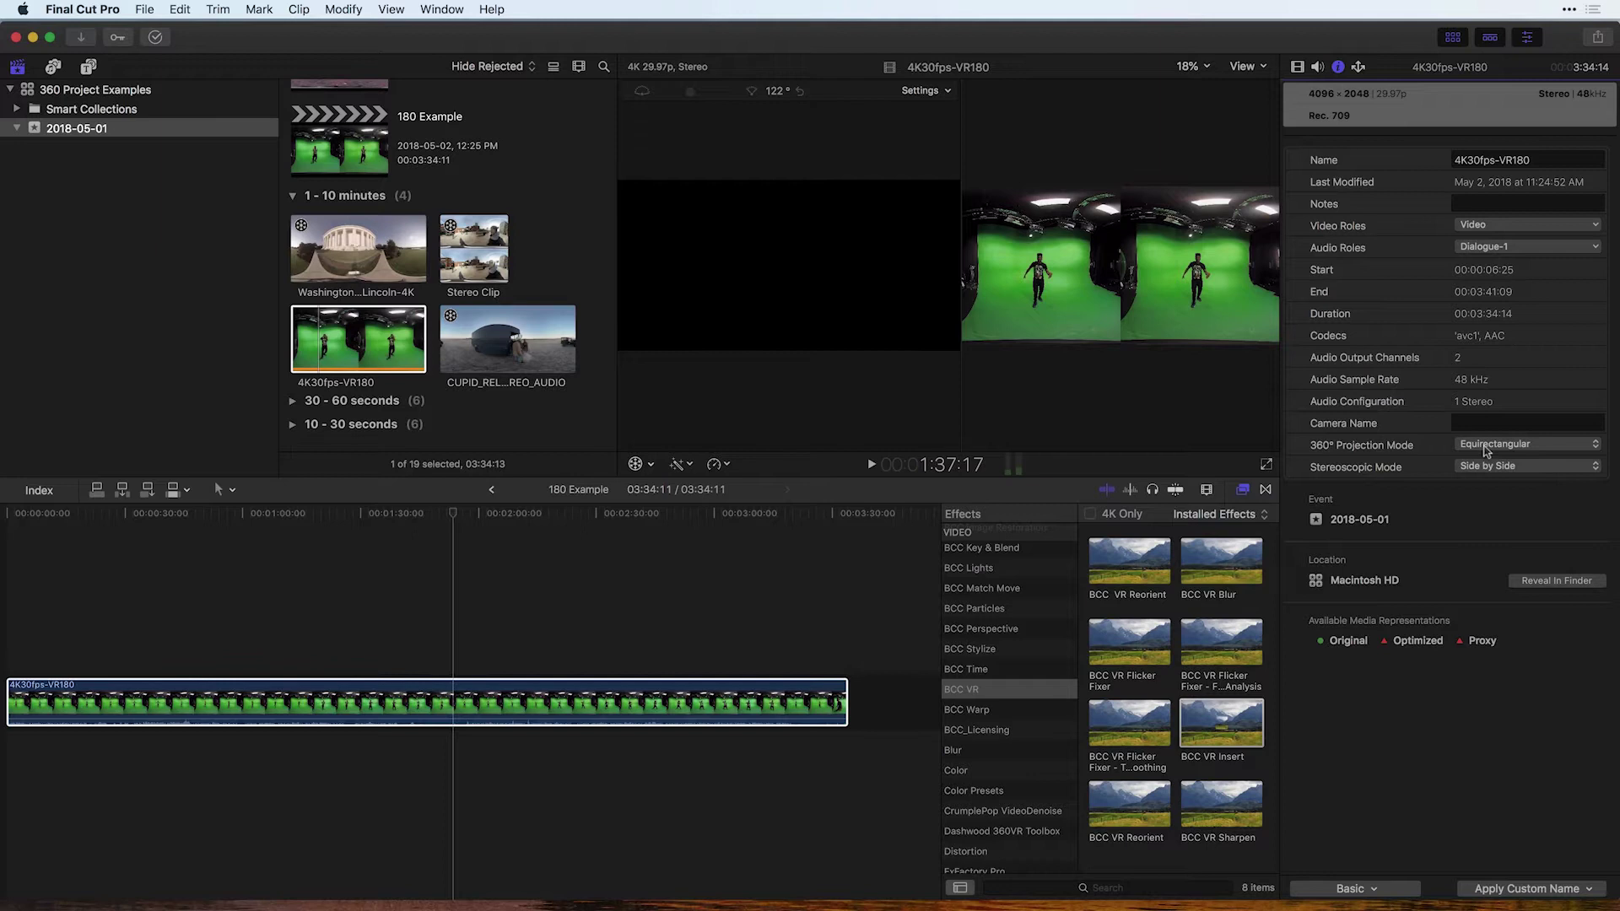
{"action": "left_click", "coordinate": [304, 316]}
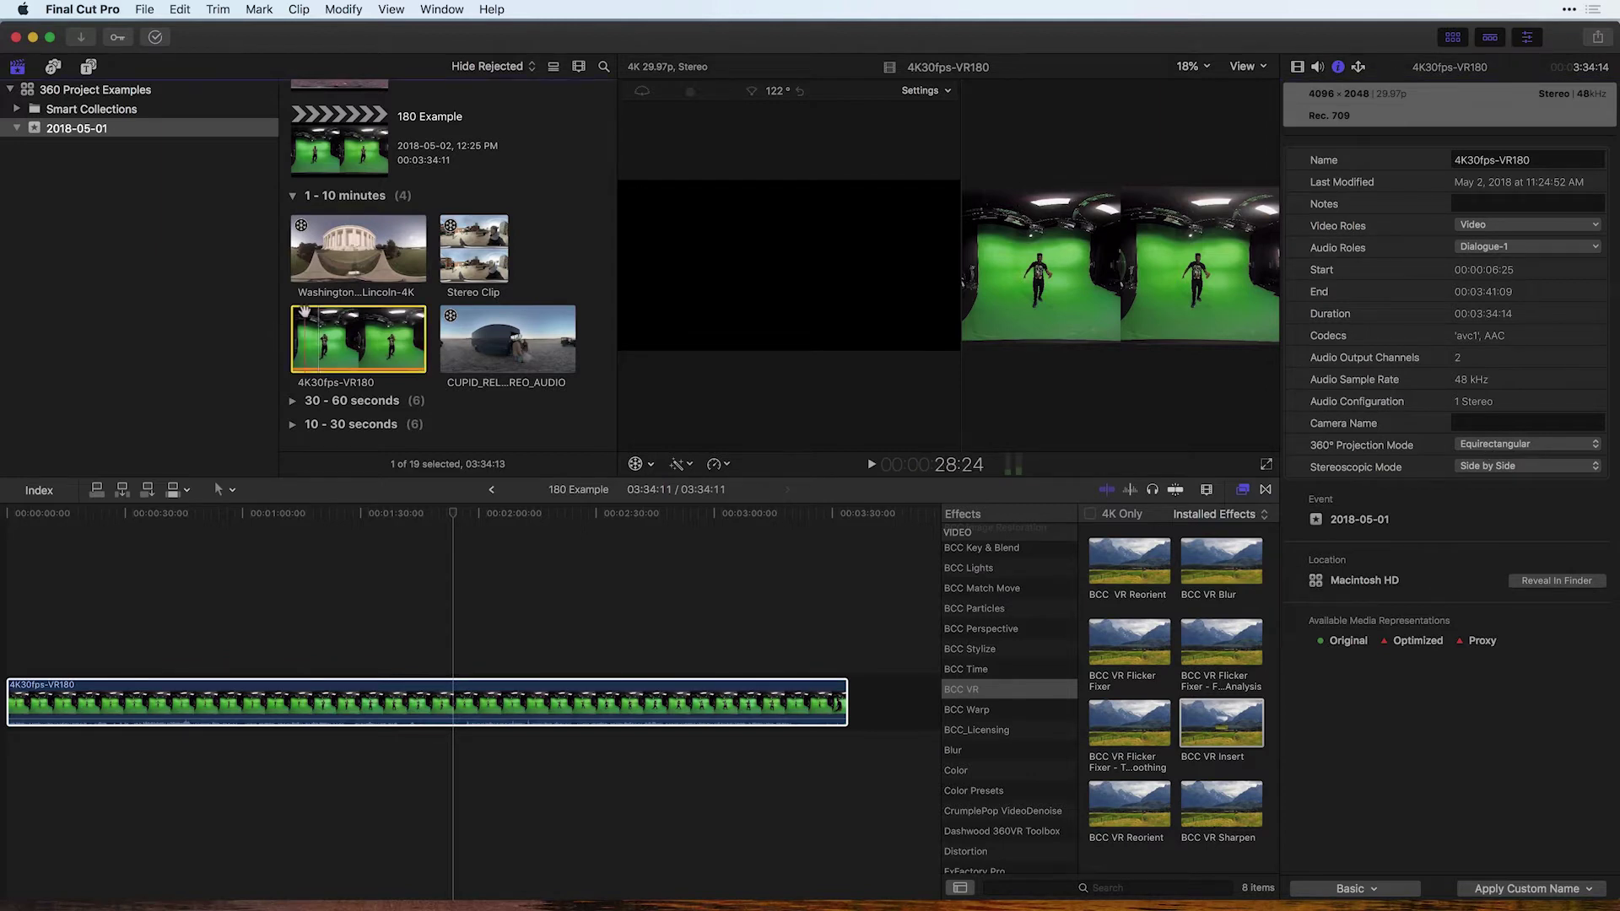
{"action": "left_click", "coordinate": [1495, 444]}
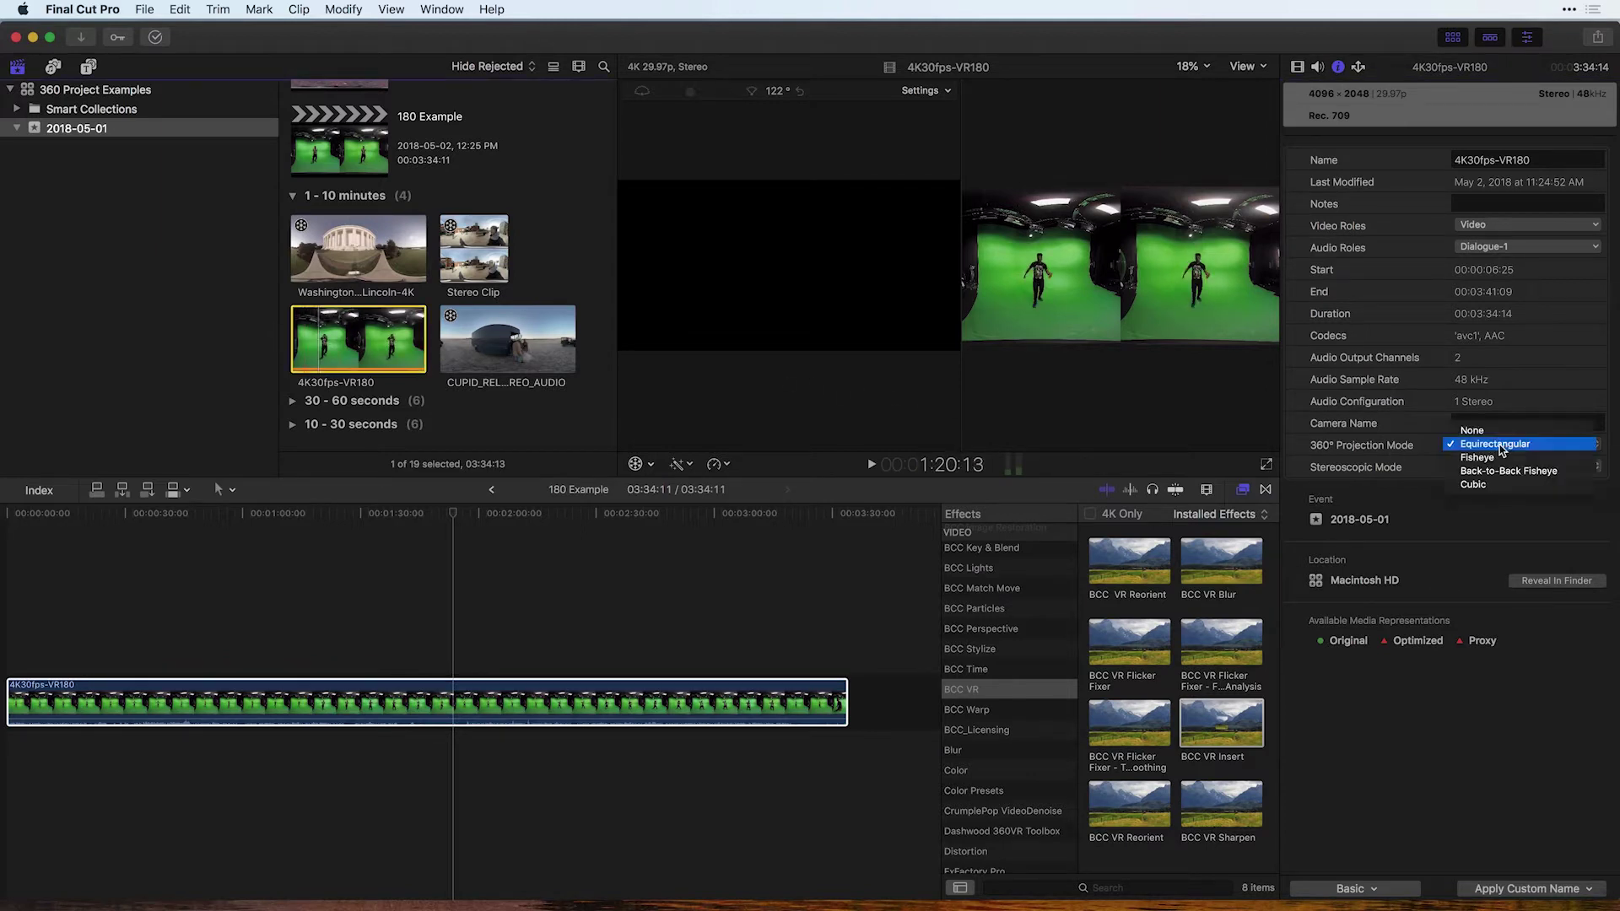
{"action": "left_click", "coordinate": [1500, 447]}
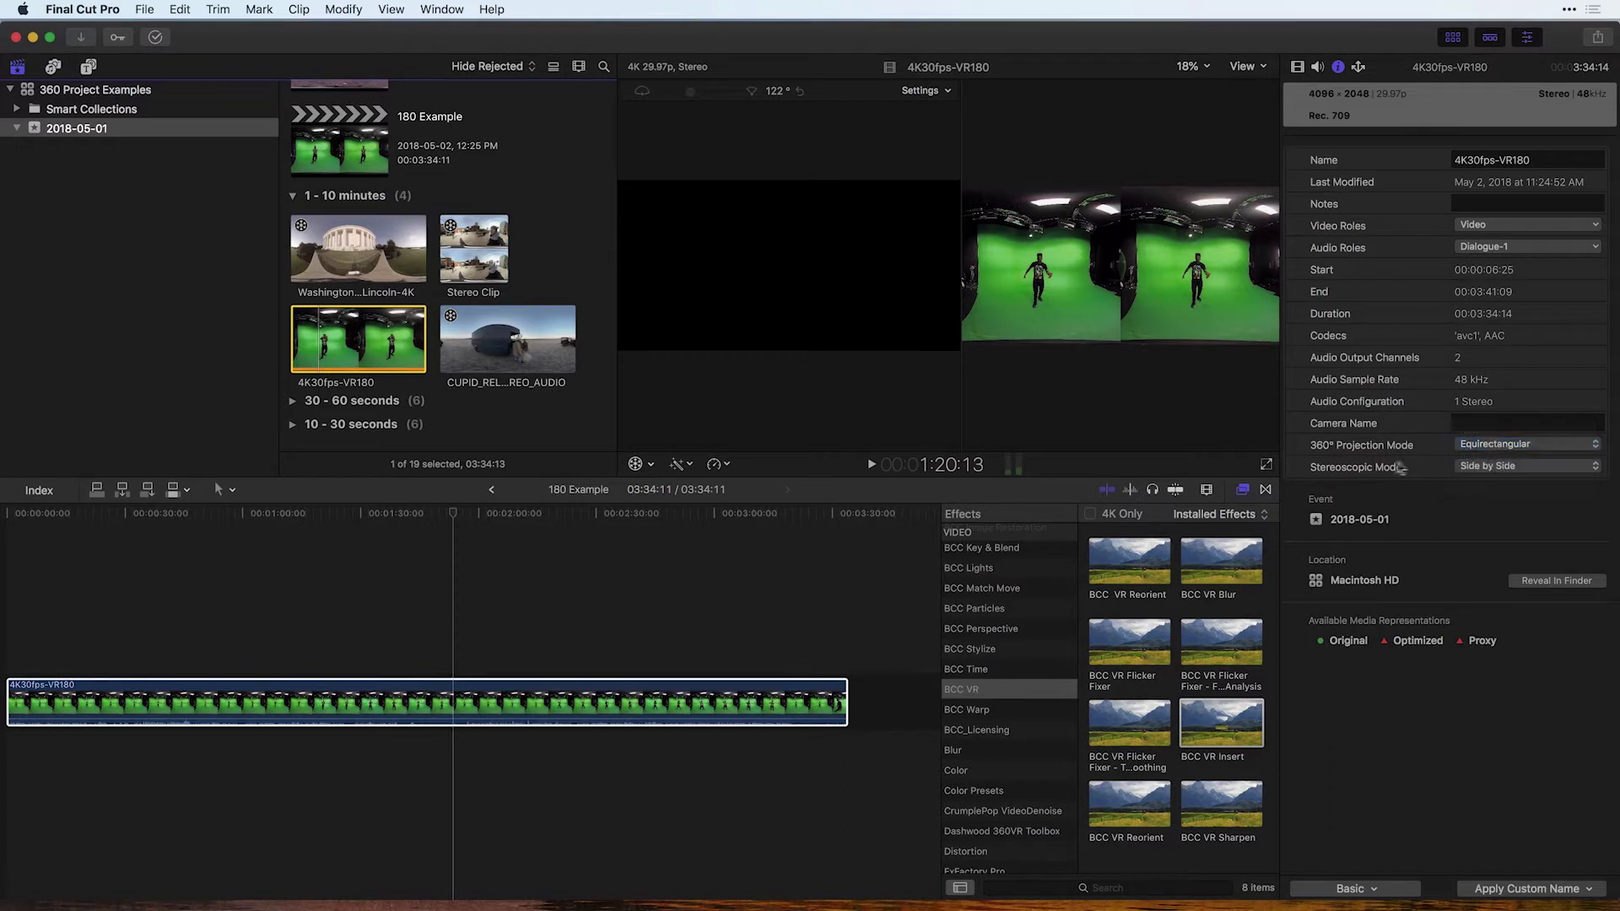
{"action": "left_click", "coordinate": [1562, 469]}
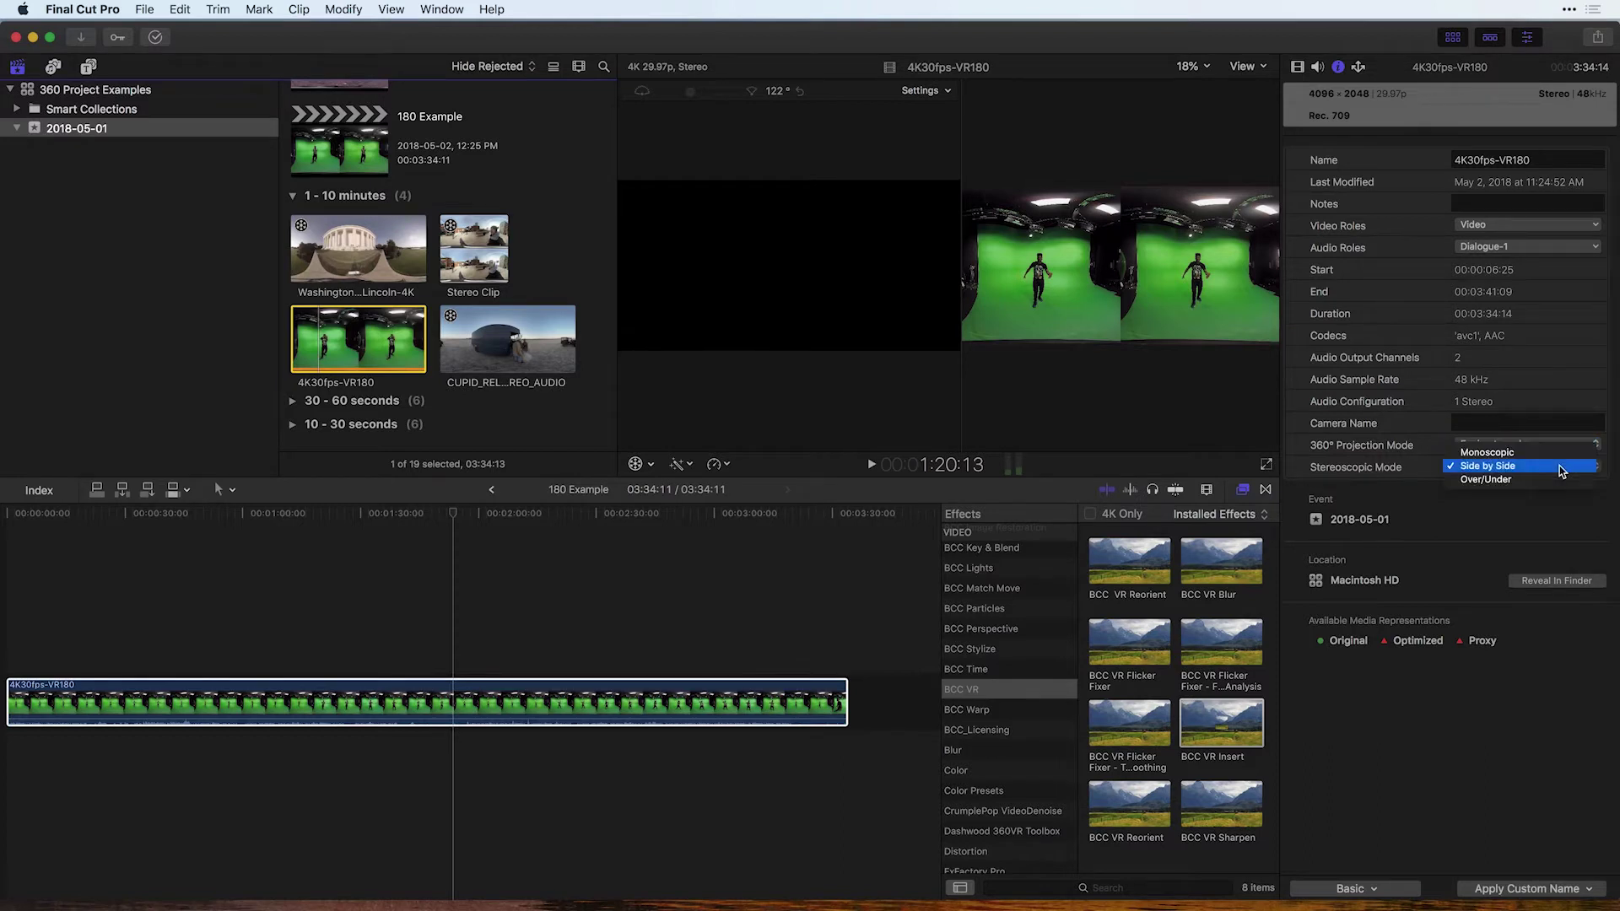
{"action": "left_click", "coordinate": [1562, 469]}
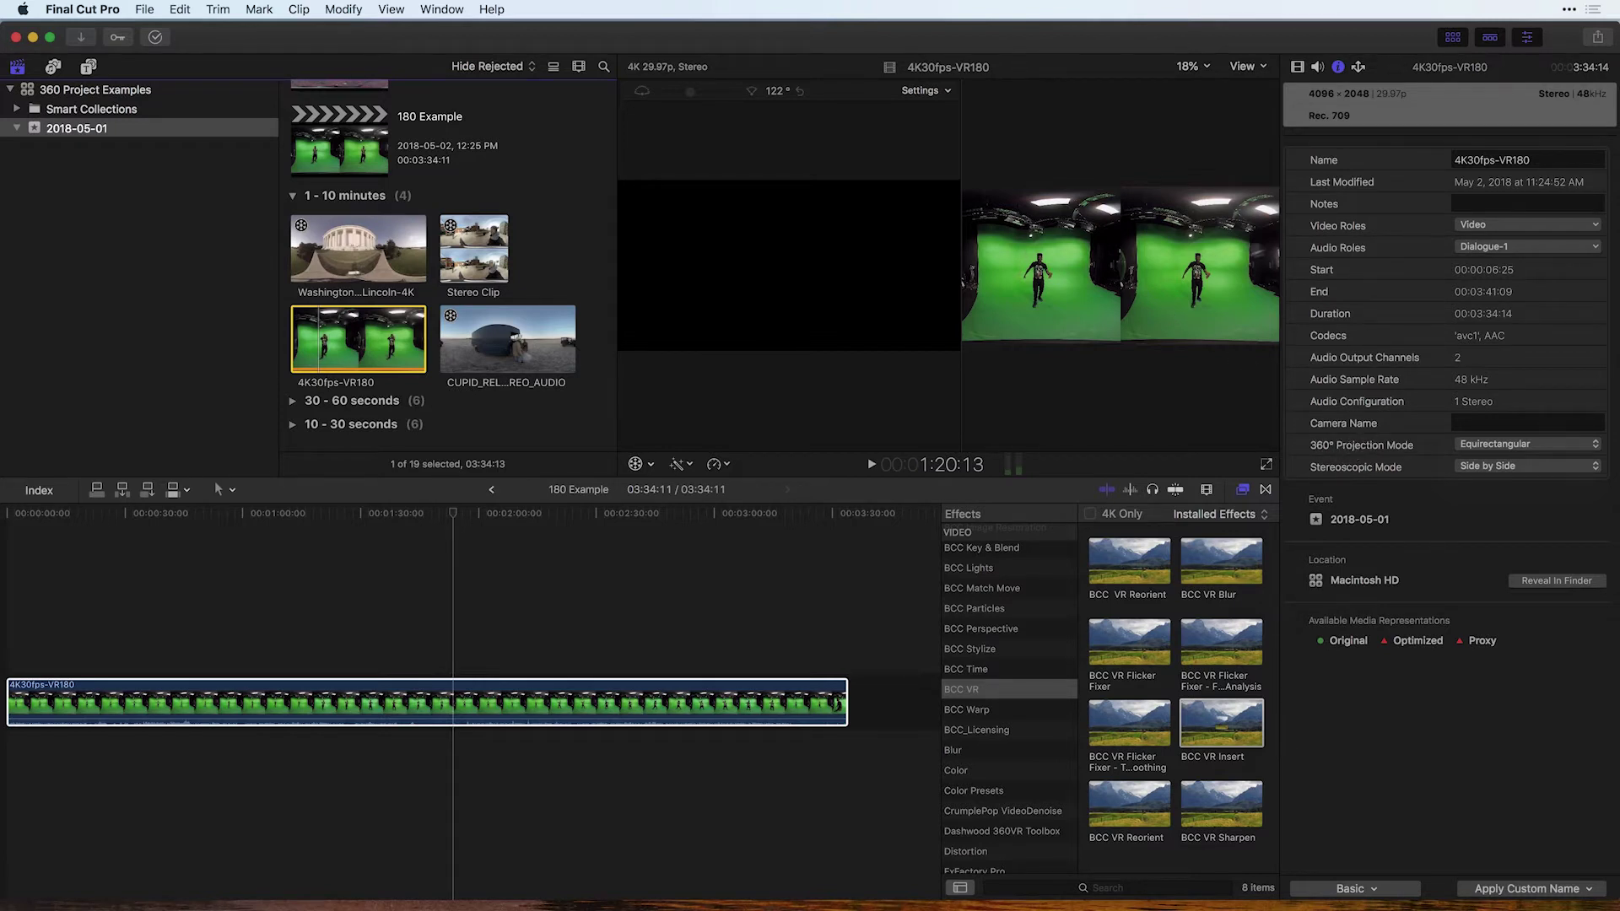
- Place the playhead at about 2:04:03 in the 180 Example timeline and hide the 360° Viewer
{"action": "left_click", "coordinate": [544, 516]}
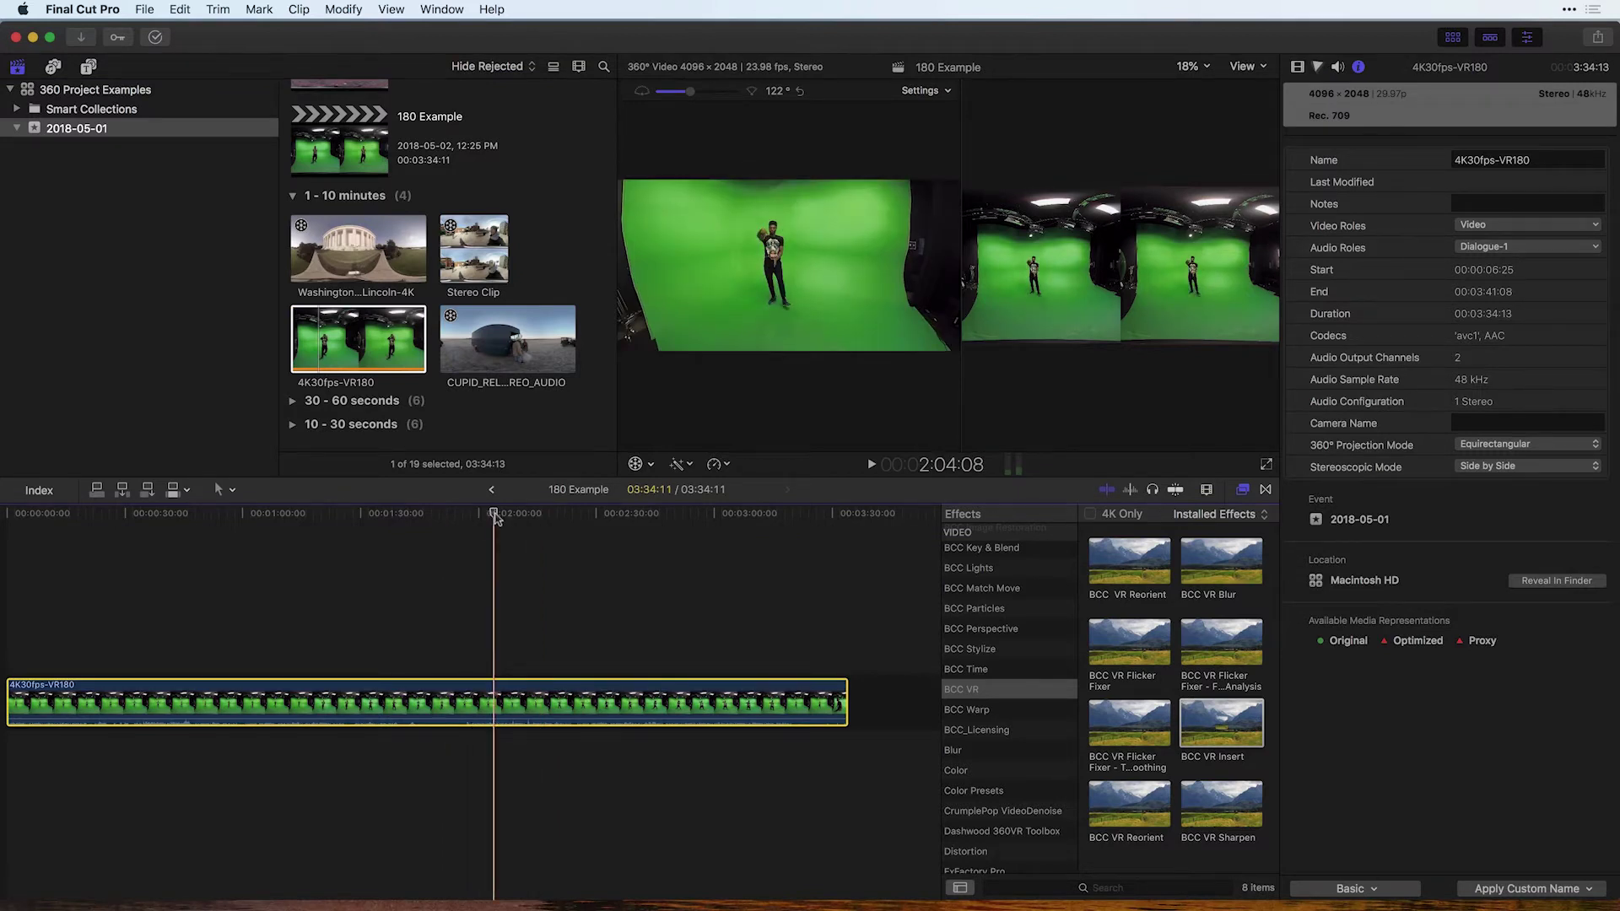
{"action": "left_click", "coordinate": [1256, 72]}
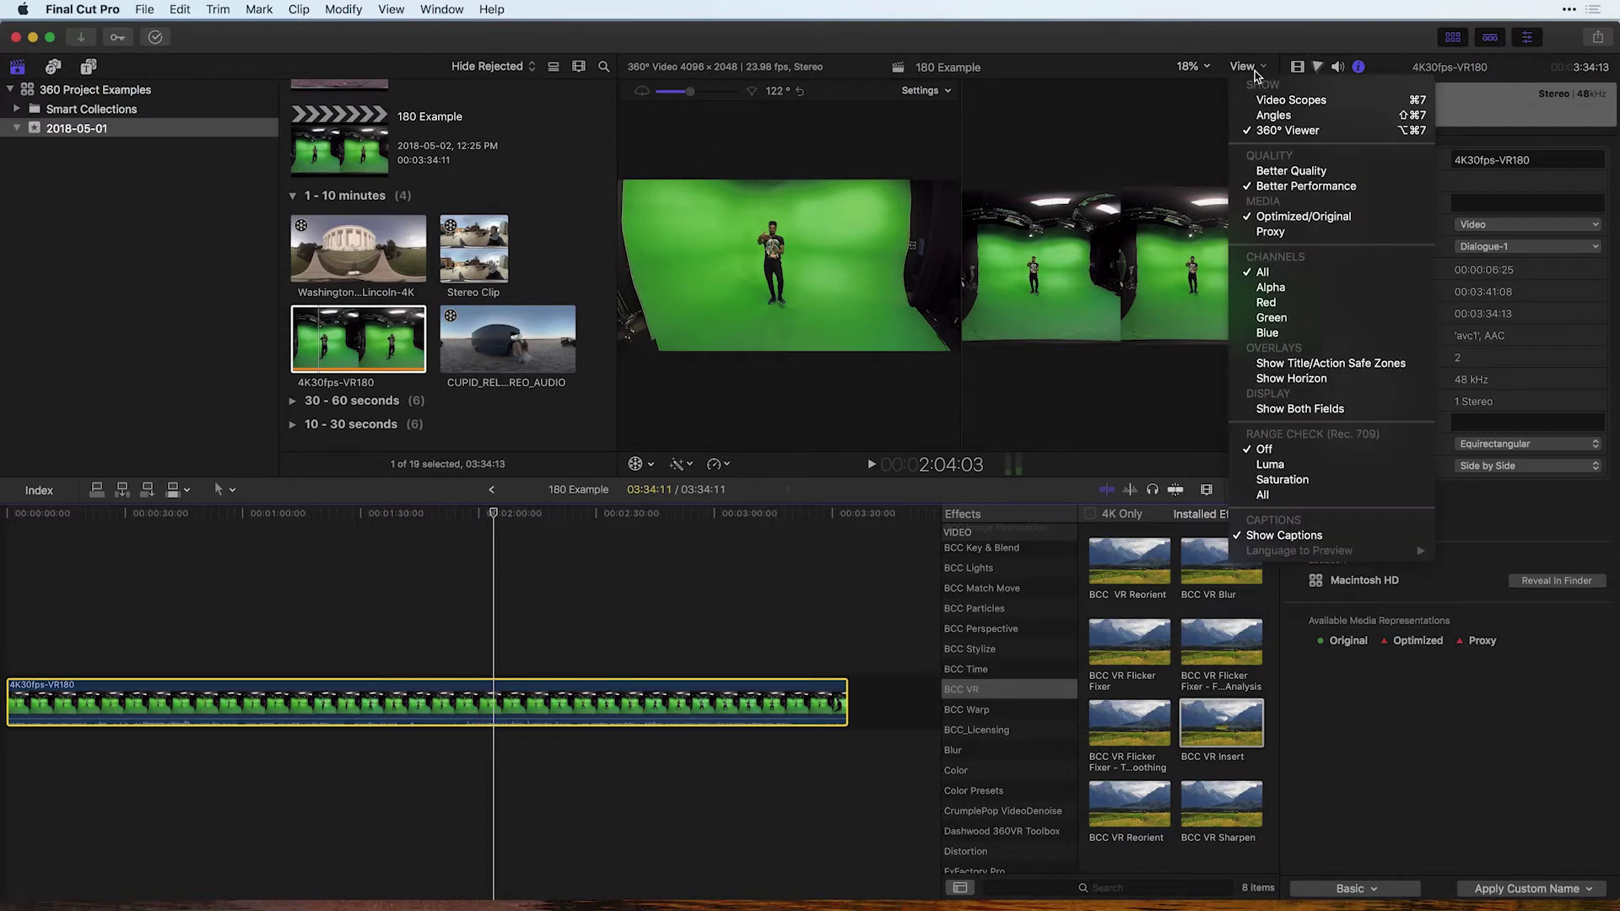
{"action": "left_click", "coordinate": [1288, 135]}
- Apply the BCC VR Reorient effect to the 4K30fps-VR180 clip in the timeline and display its parameters
{"action": "left_click", "coordinate": [675, 500]}
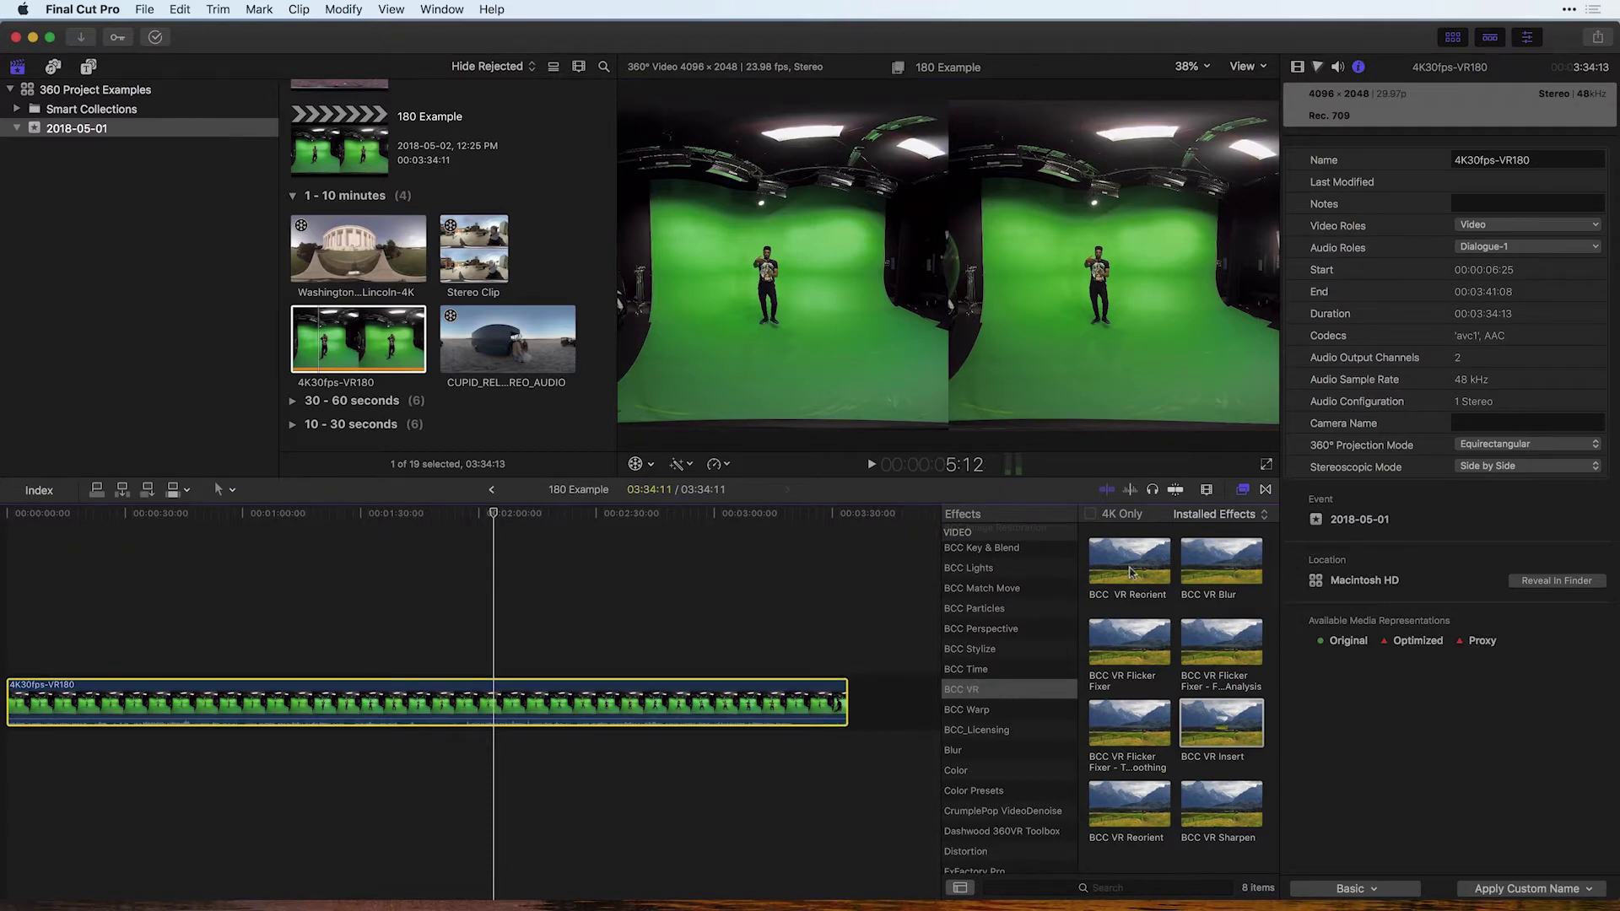
{"action": "left_click_drag", "start_coordinate": [1128, 570], "coordinate": [578, 692]}
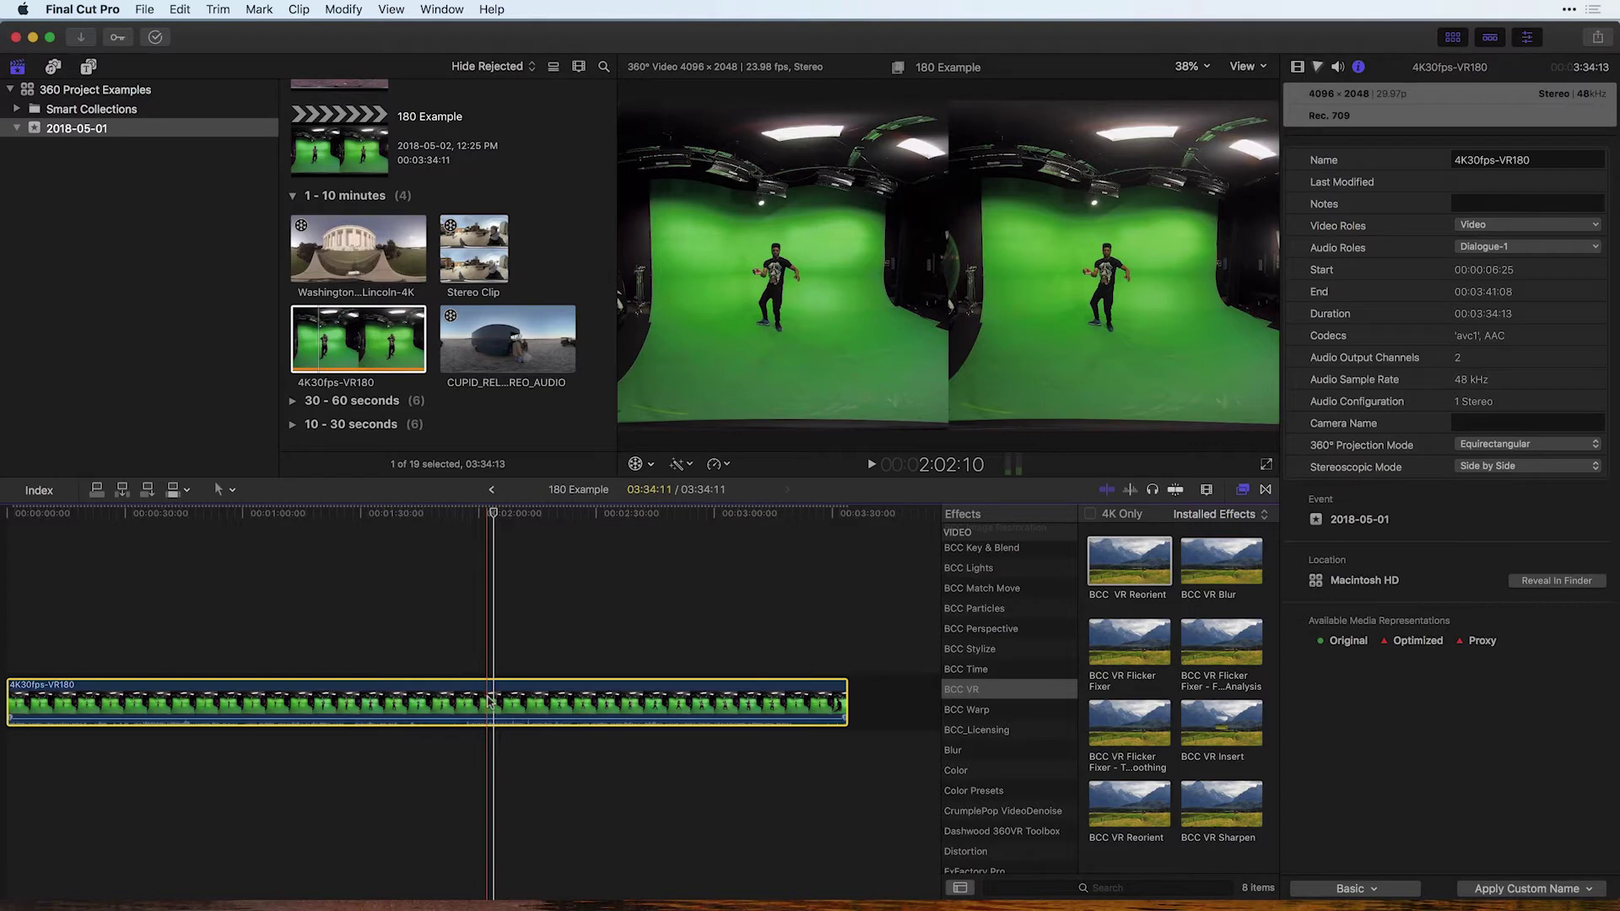
{"action": "left_click", "coordinate": [1297, 67]}
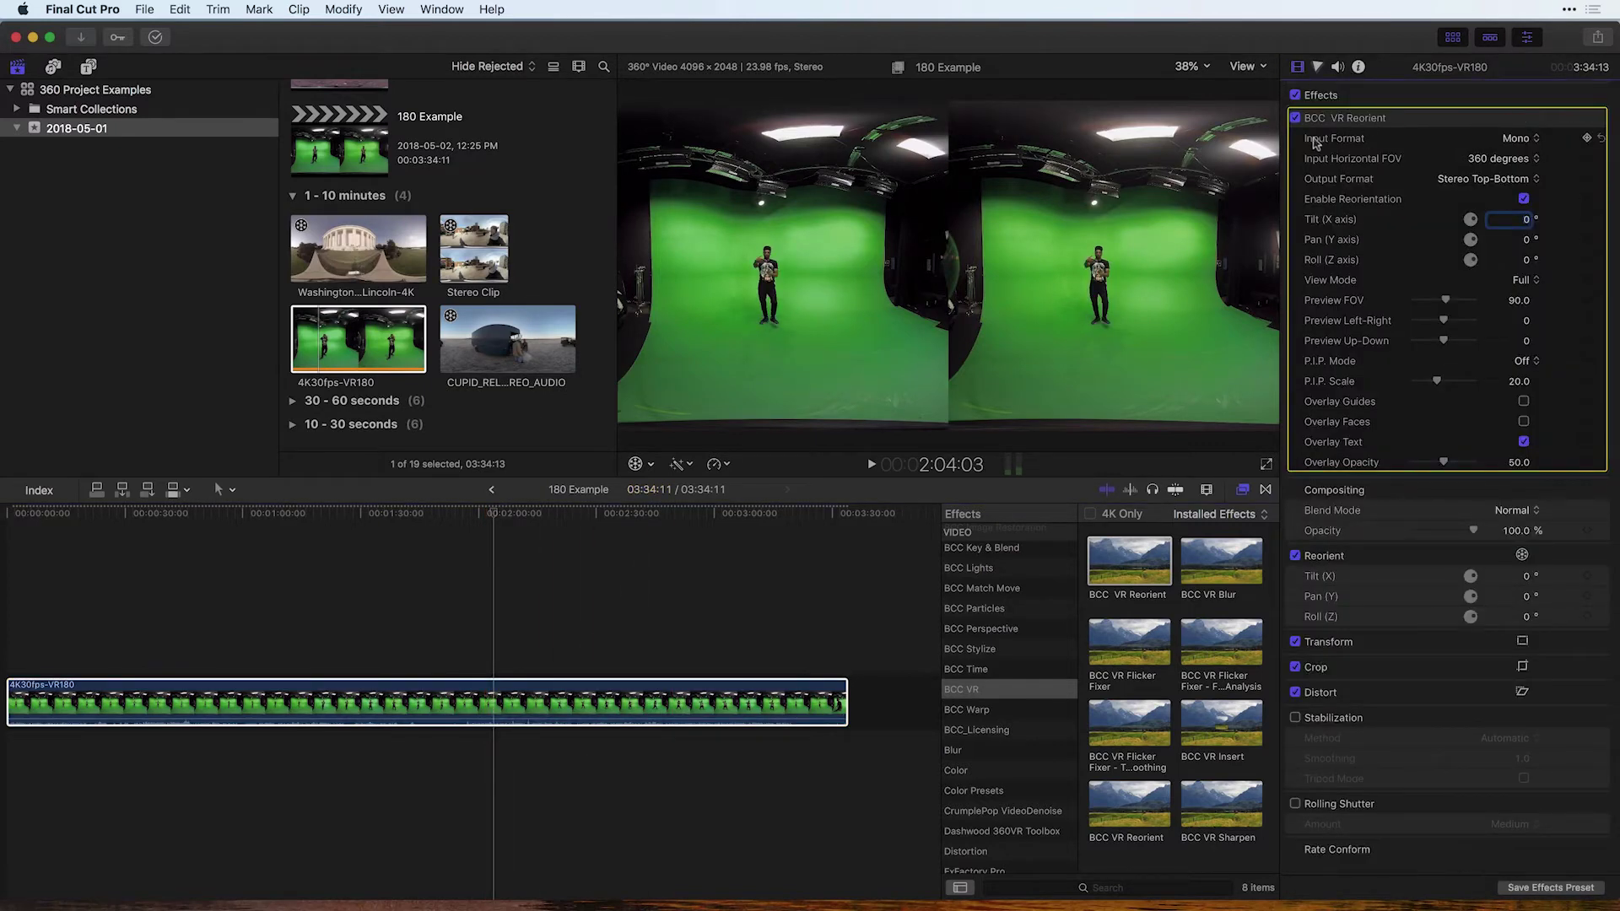
- Set the effect's Input Format to Stereo Left-Right, Input Horizontal FOV to 180 degrees, and Output Format to Stereo Left-Right
{"action": "left_click", "coordinate": [1524, 140]}
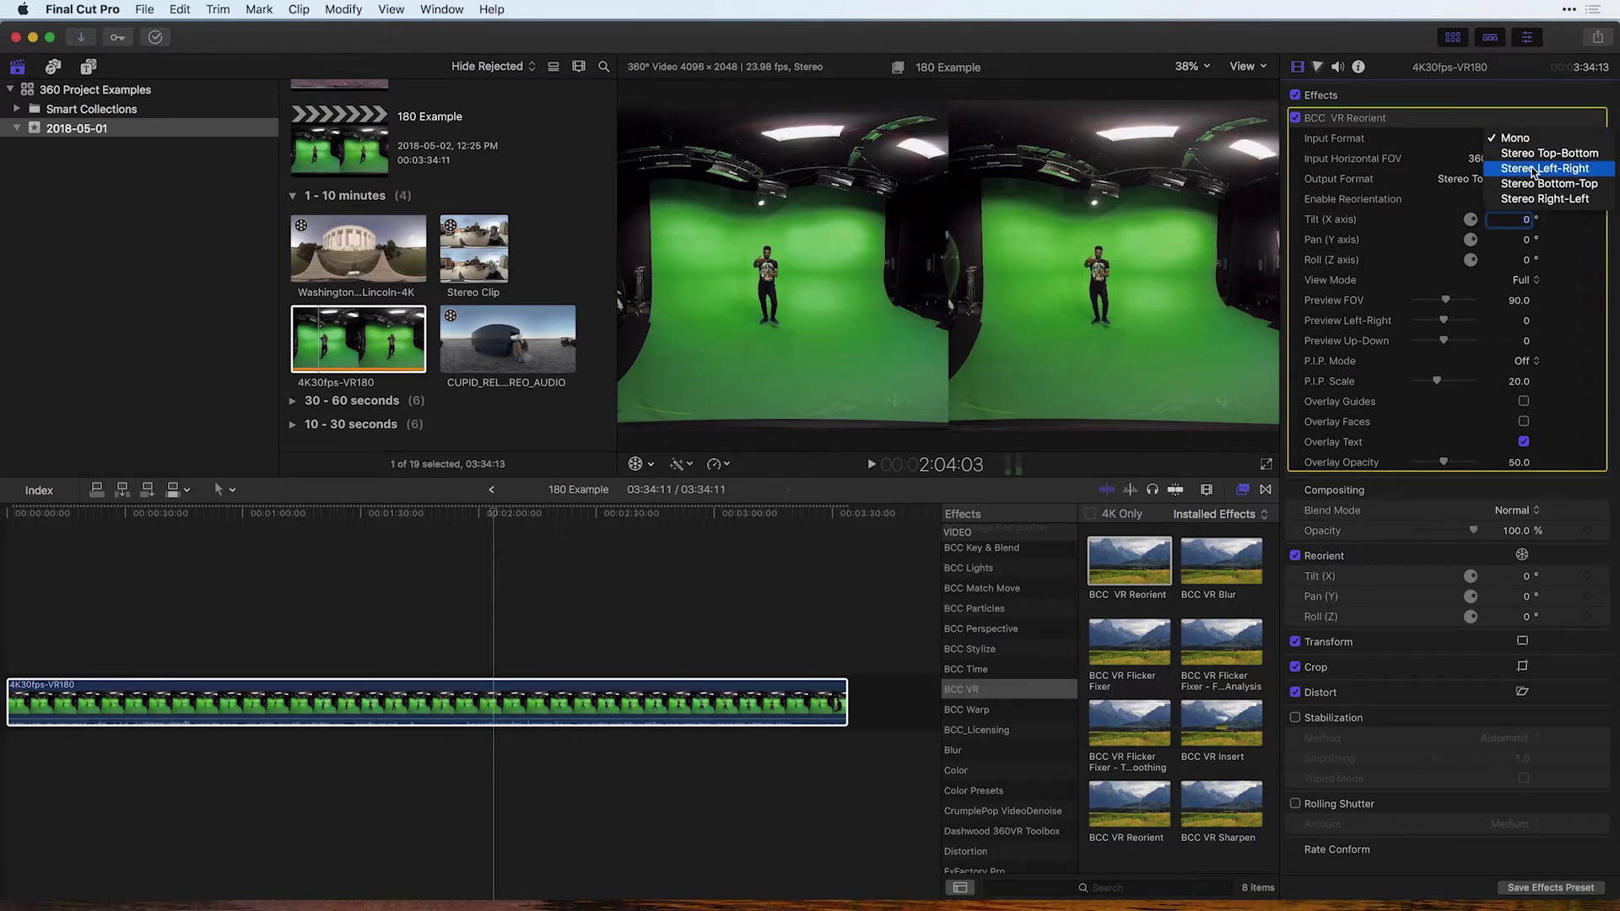
{"action": "left_click", "coordinate": [1535, 169]}
{"action": "left_click", "coordinate": [1515, 159]}
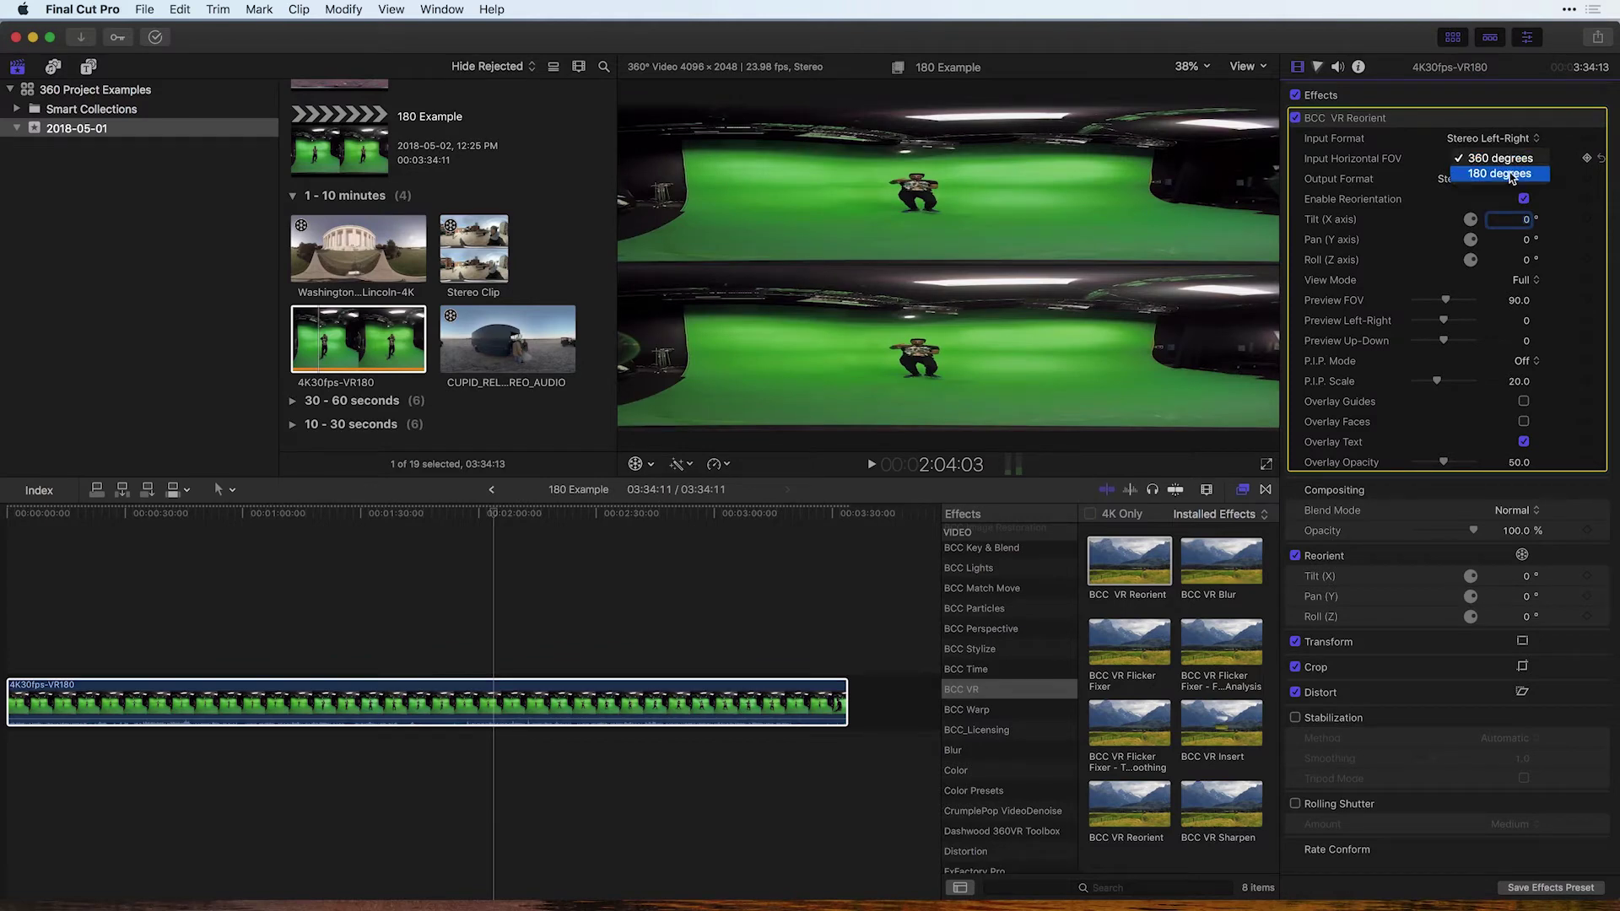
{"action": "left_click", "coordinate": [1510, 174]}
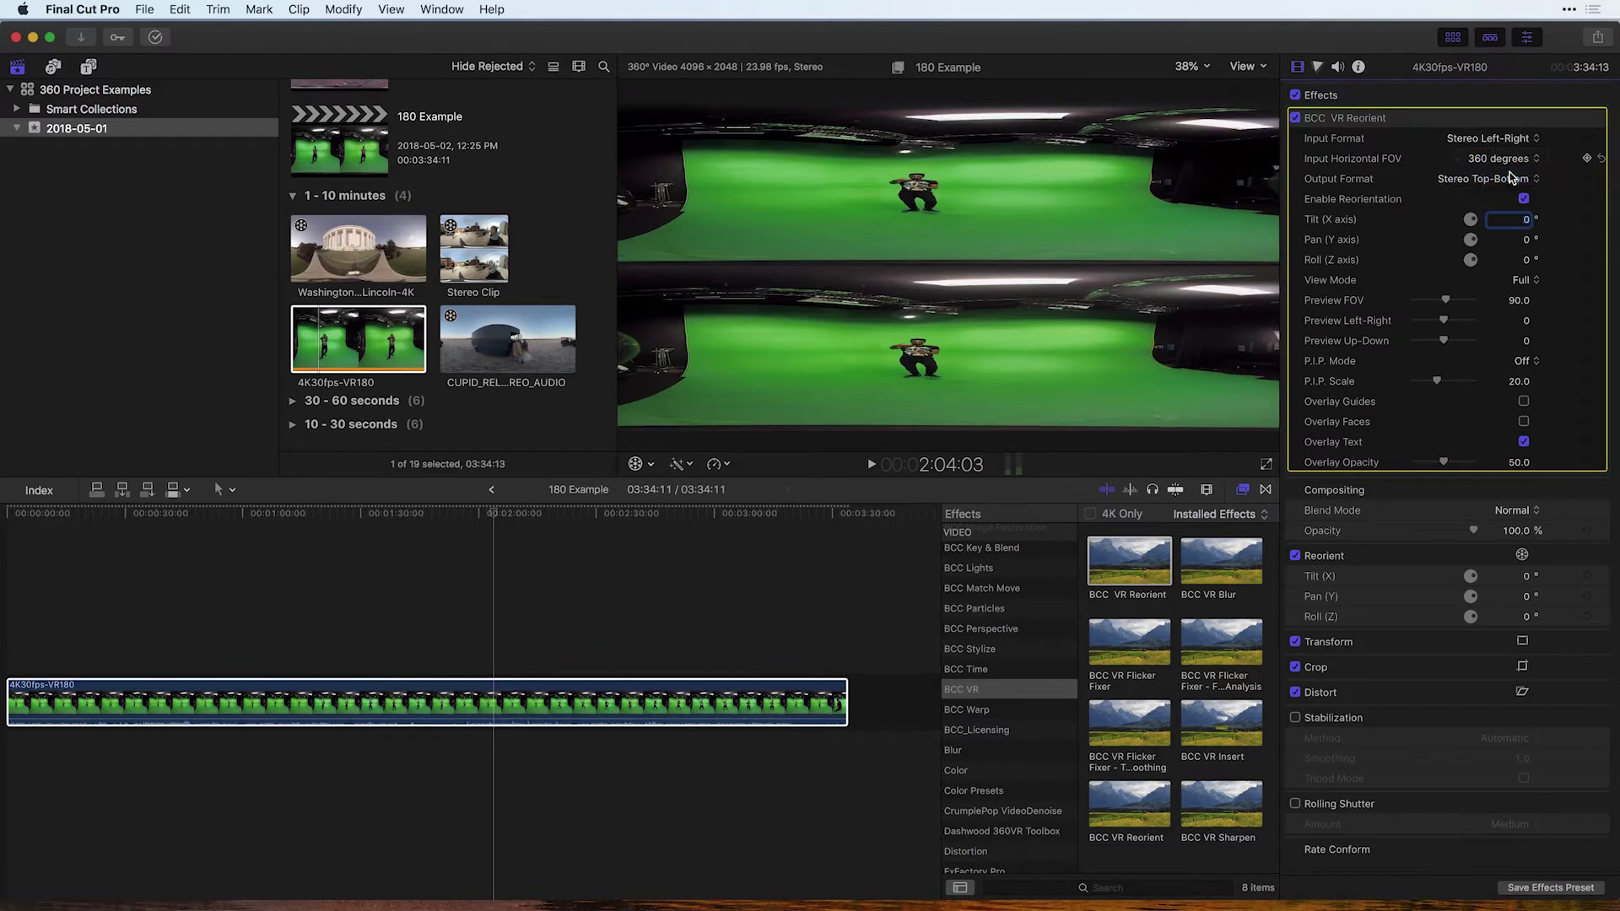
{"action": "left_click", "coordinate": [1459, 181]}
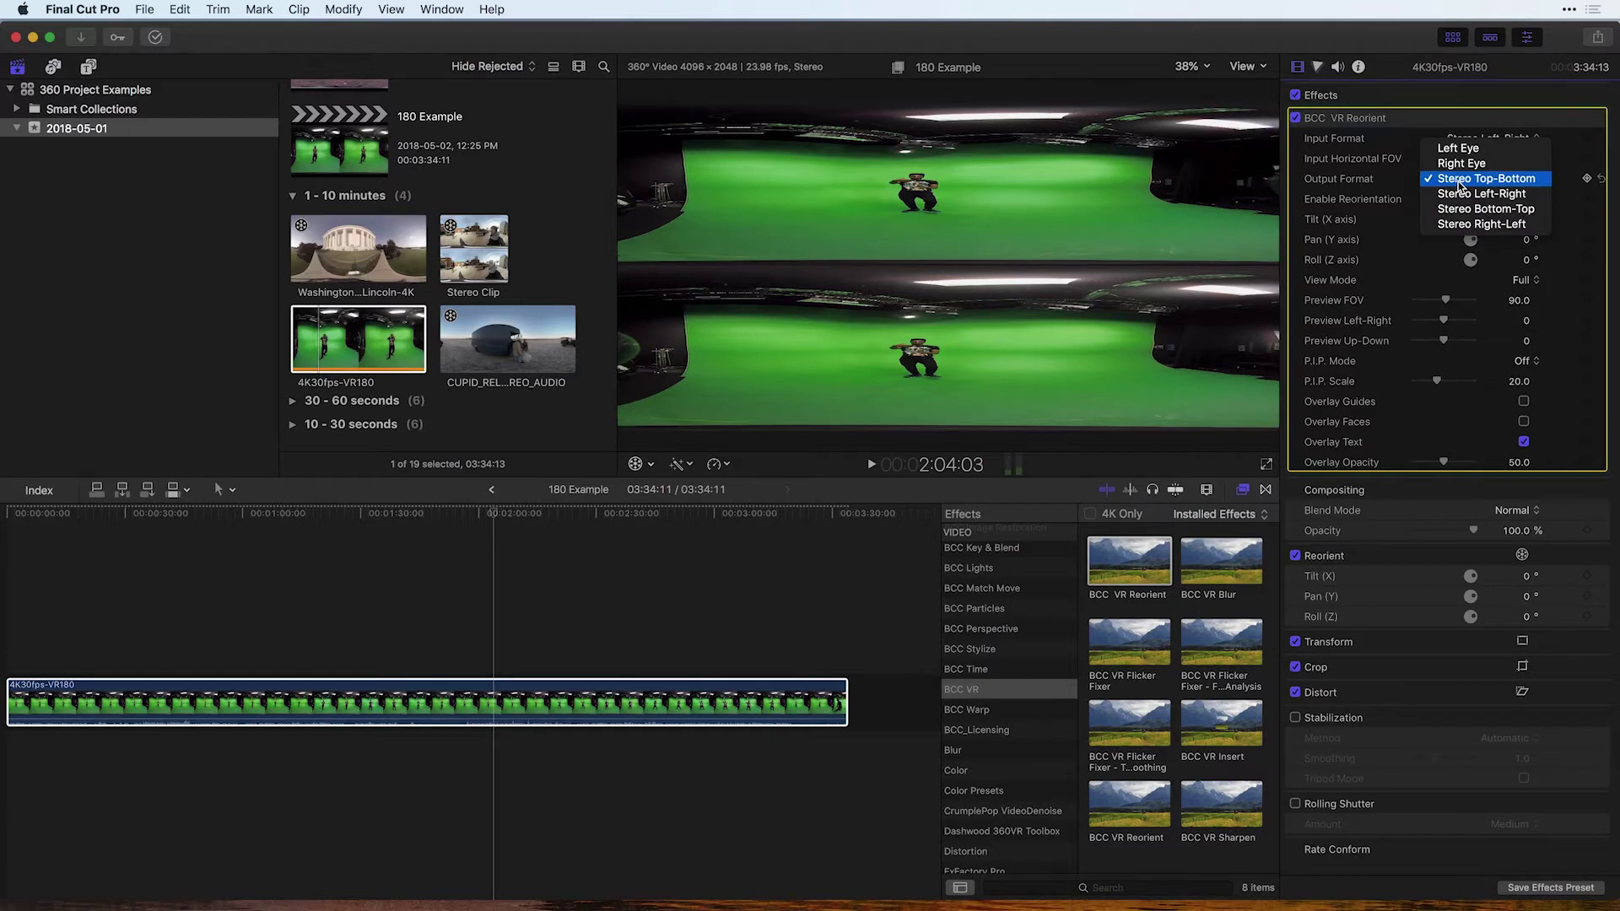
{"action": "left_click", "coordinate": [1458, 193]}
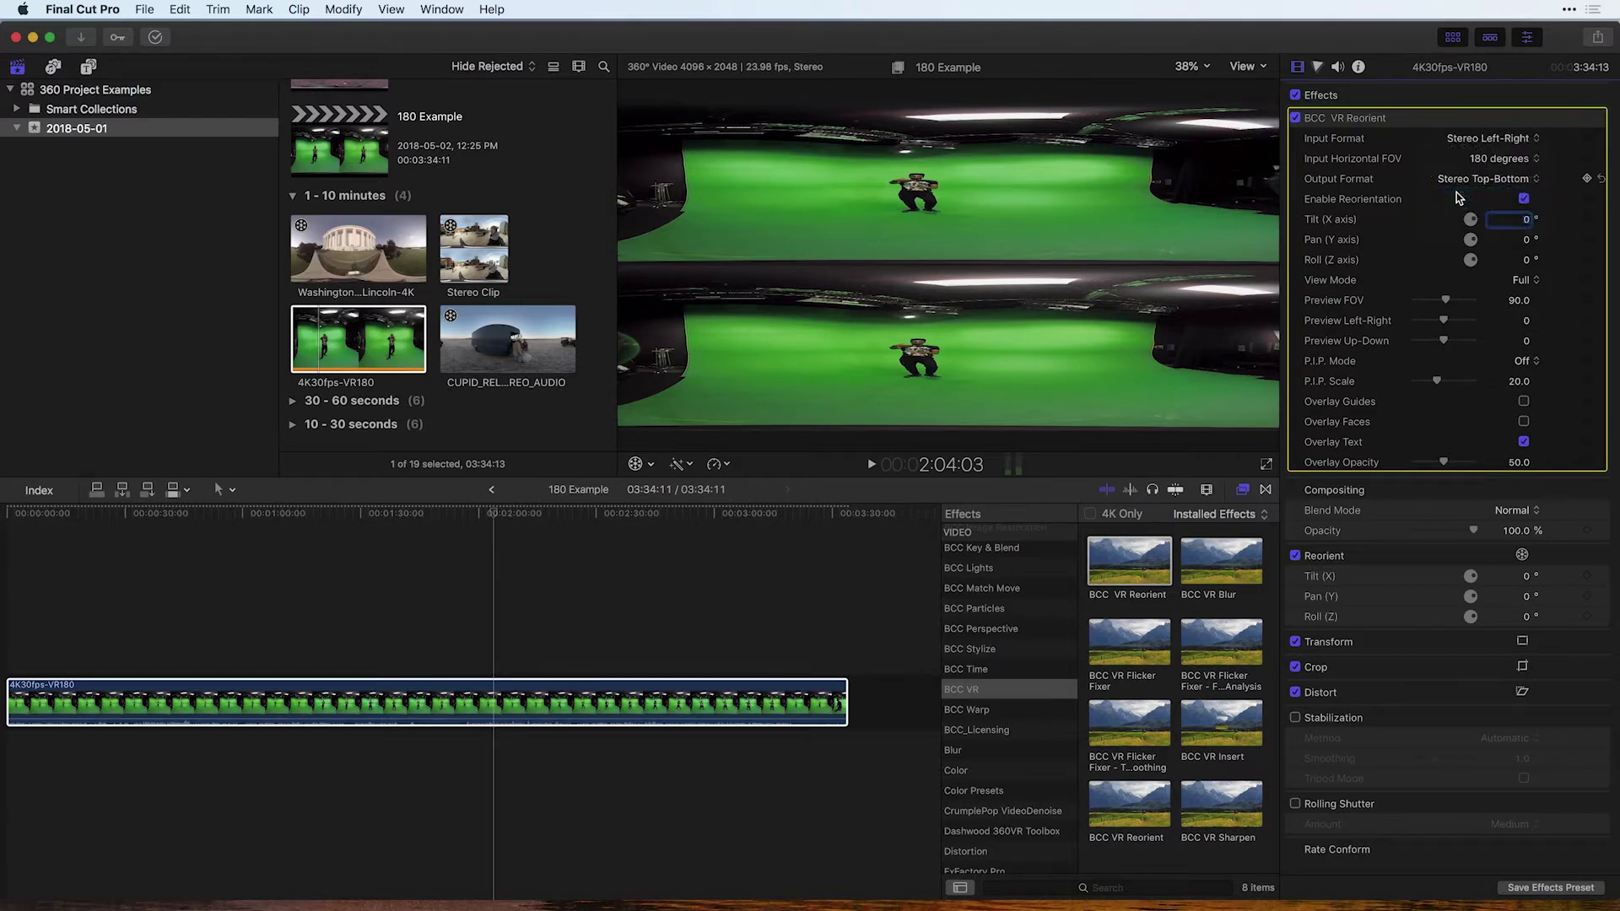
- Switch the effect's View Mode to Preview and set Pan (Y axis) to 130°
{"action": "left_click", "coordinate": [1530, 281]}
{"action": "left_click", "coordinate": [1533, 296]}
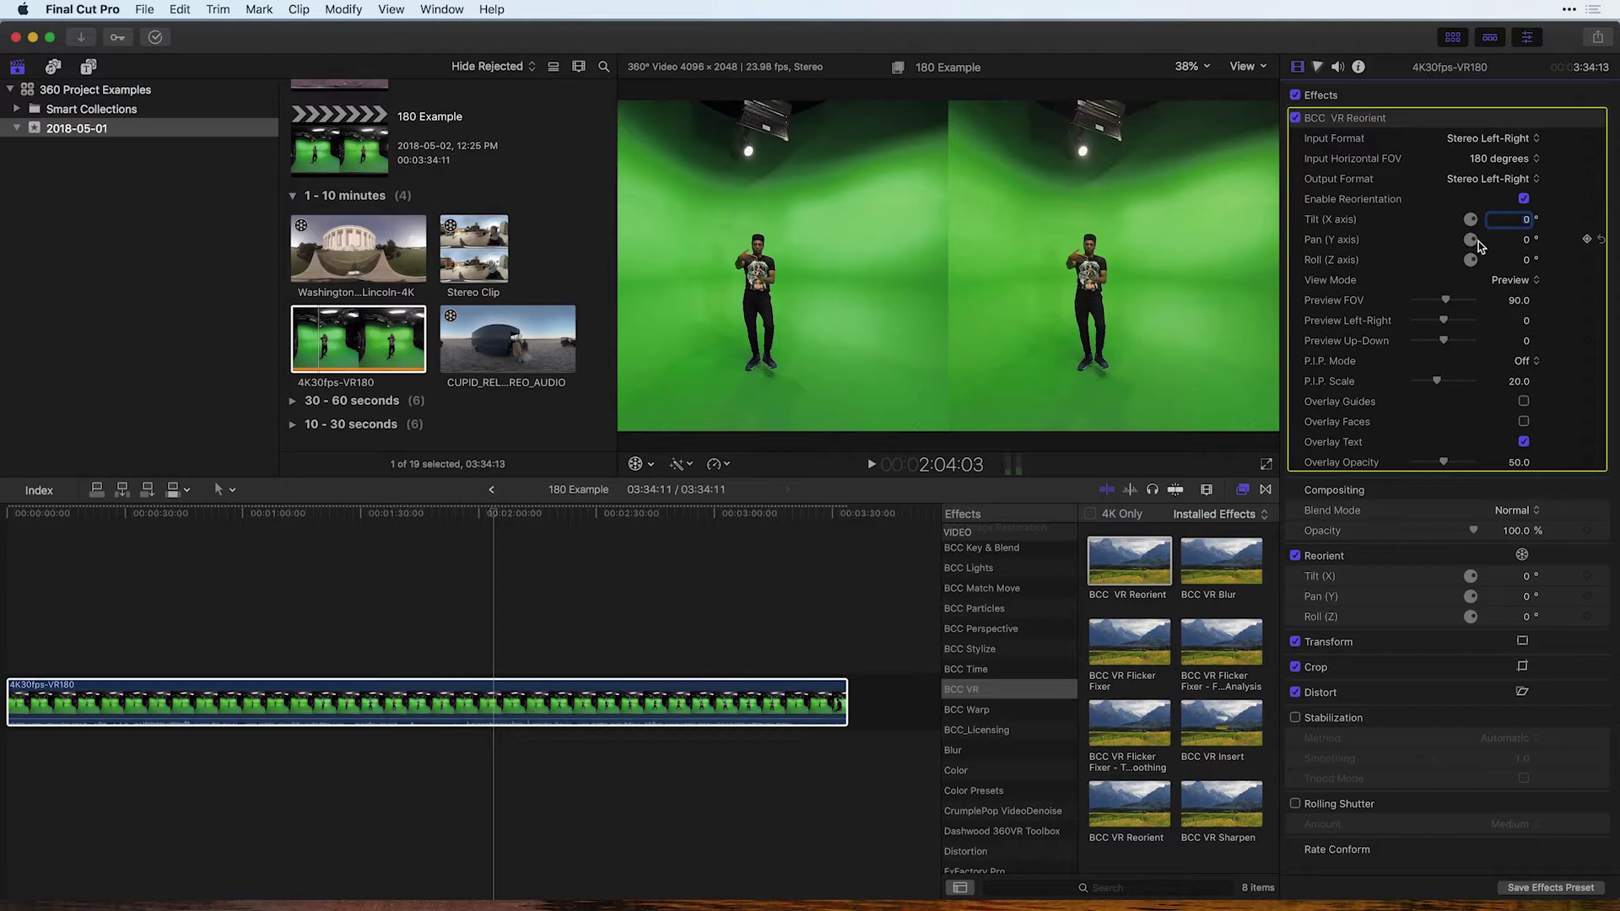
{"action": "left_click_drag", "start_coordinate": [1529, 245], "coordinate": [1619, 245]}
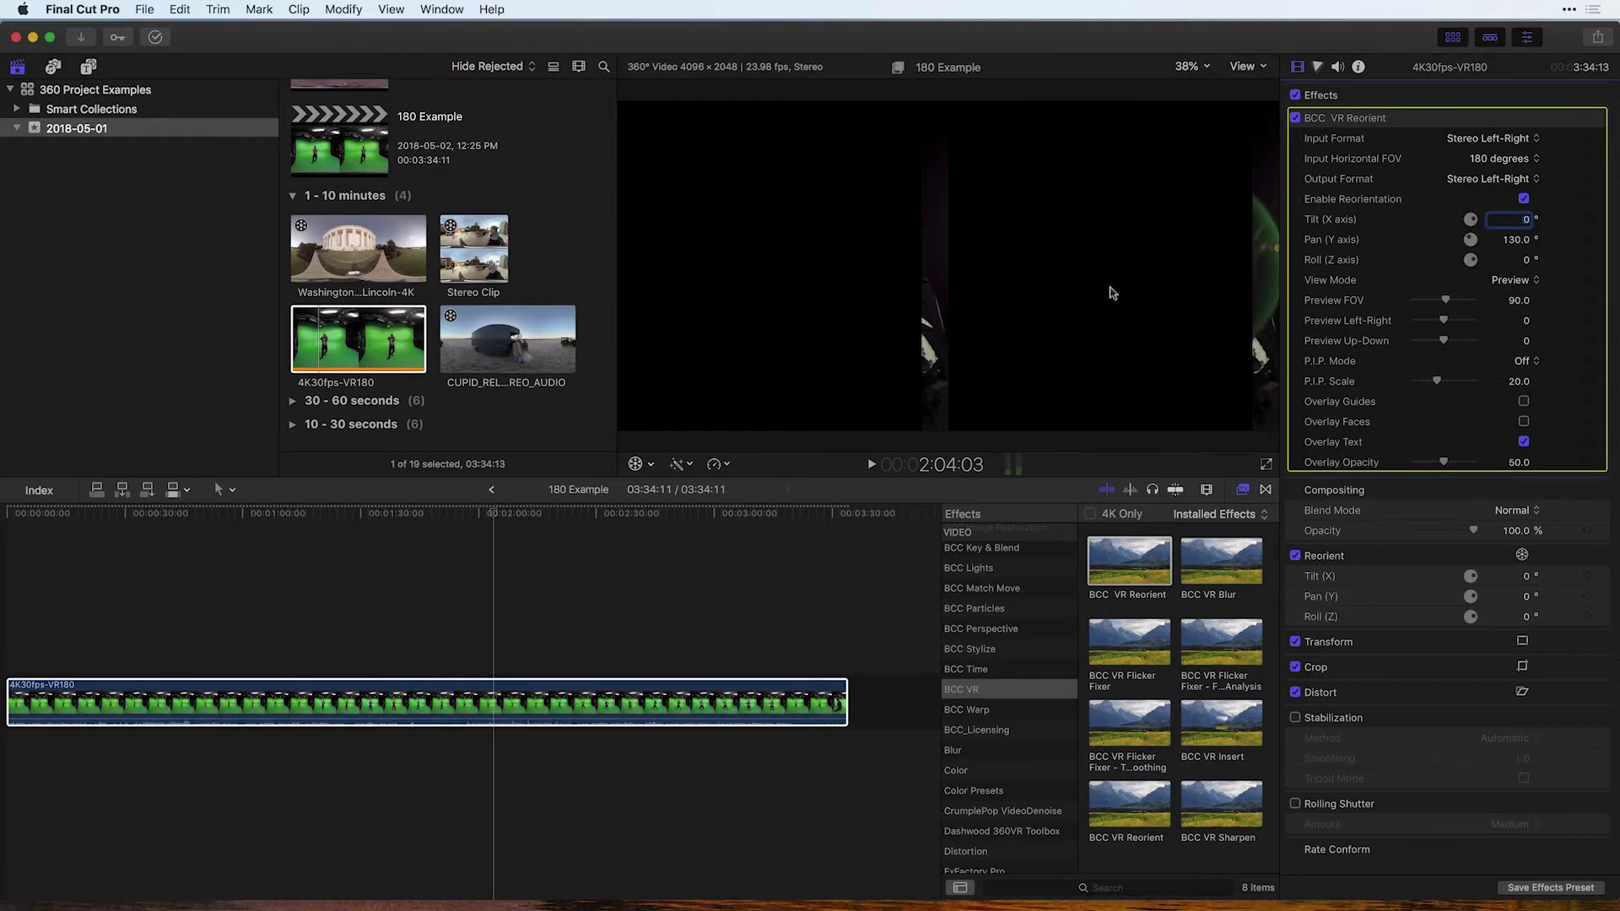
- Undo the BCC VR Reorient changes back to before the effect was applied and return to the 360 BCC Examples timeline
{"action": "key", "text": "super+z"}
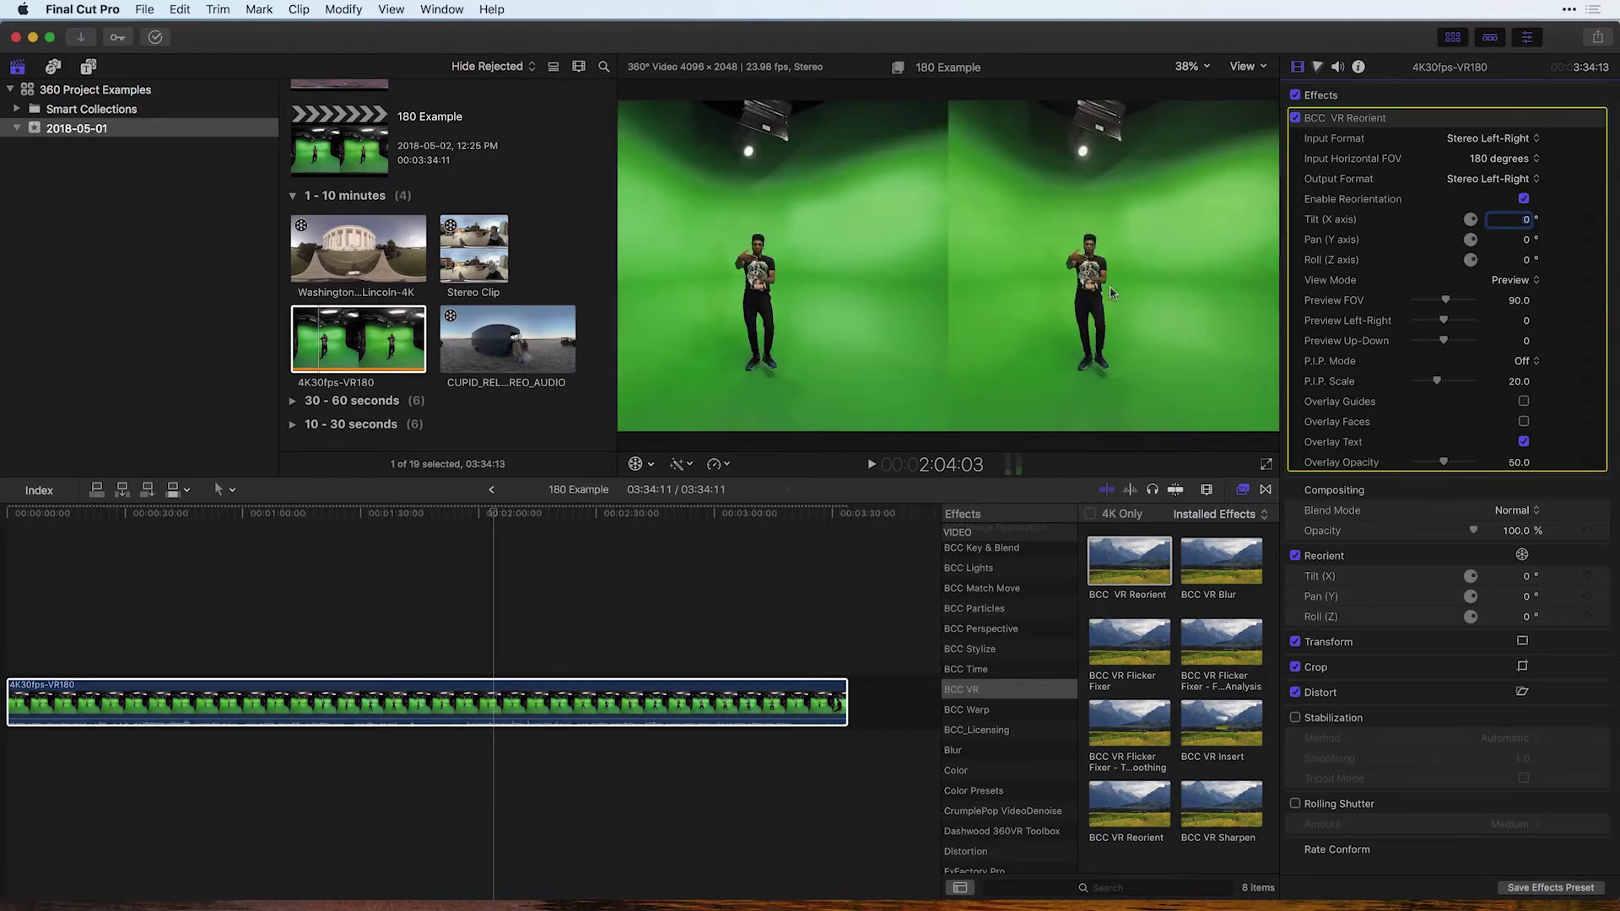
{"action": "key", "text": "super+z"}
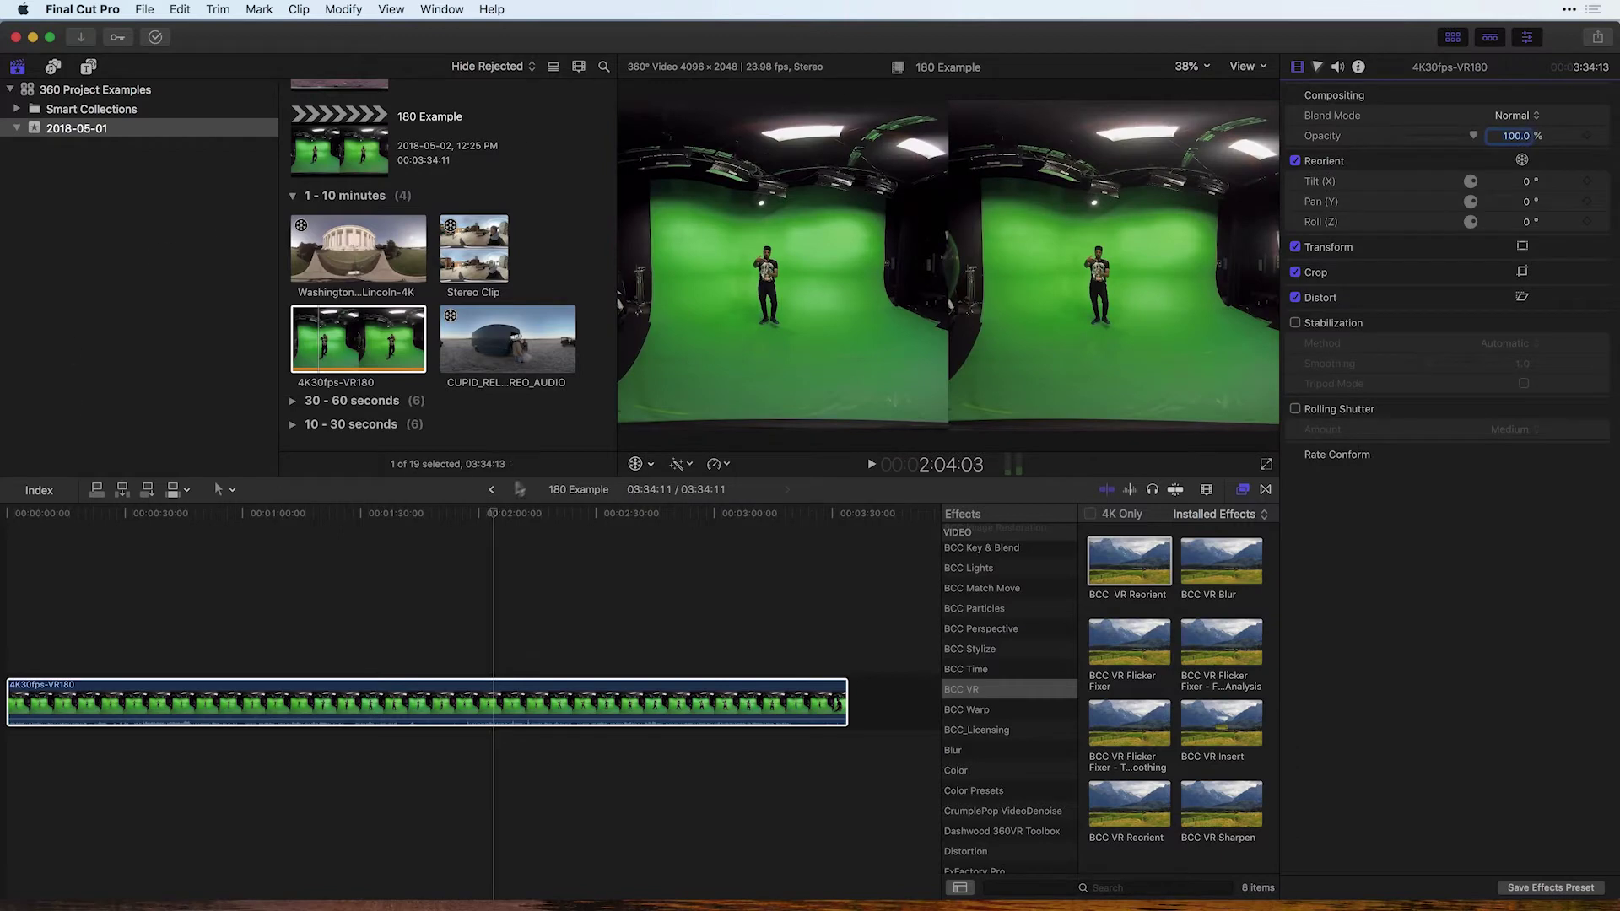
{"action": "left_click", "coordinate": [492, 490]}
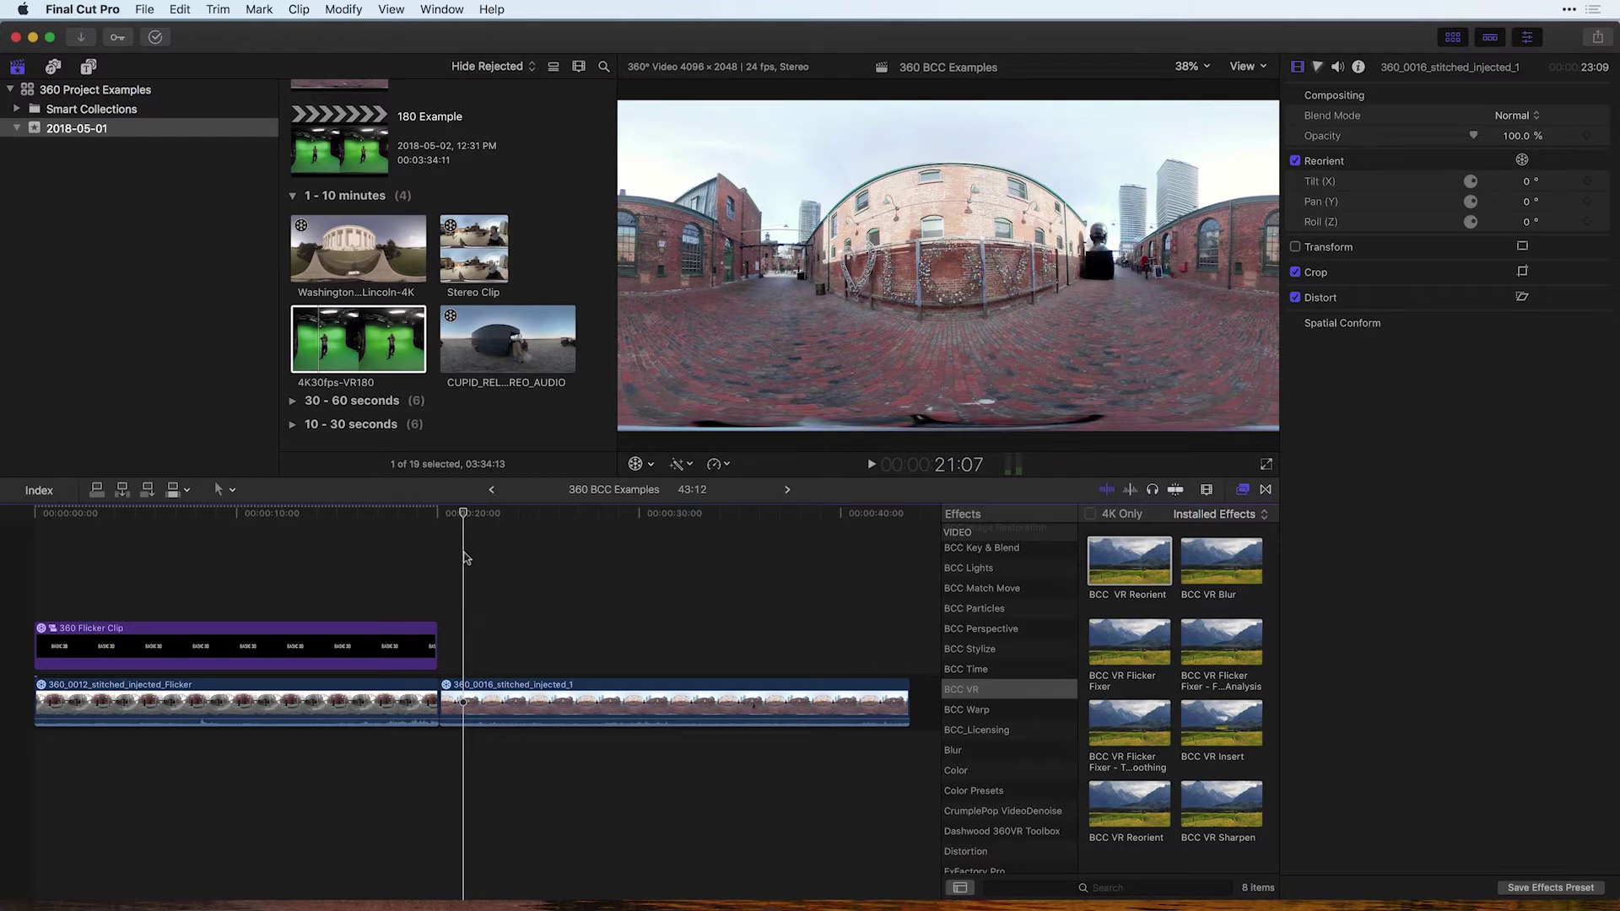
- Apply BCC VR Reorient to the 360_0016_stitched_injected_1 clip and set its P.I.P. Mode to Top-Left
{"action": "left_click", "coordinate": [489, 705]}
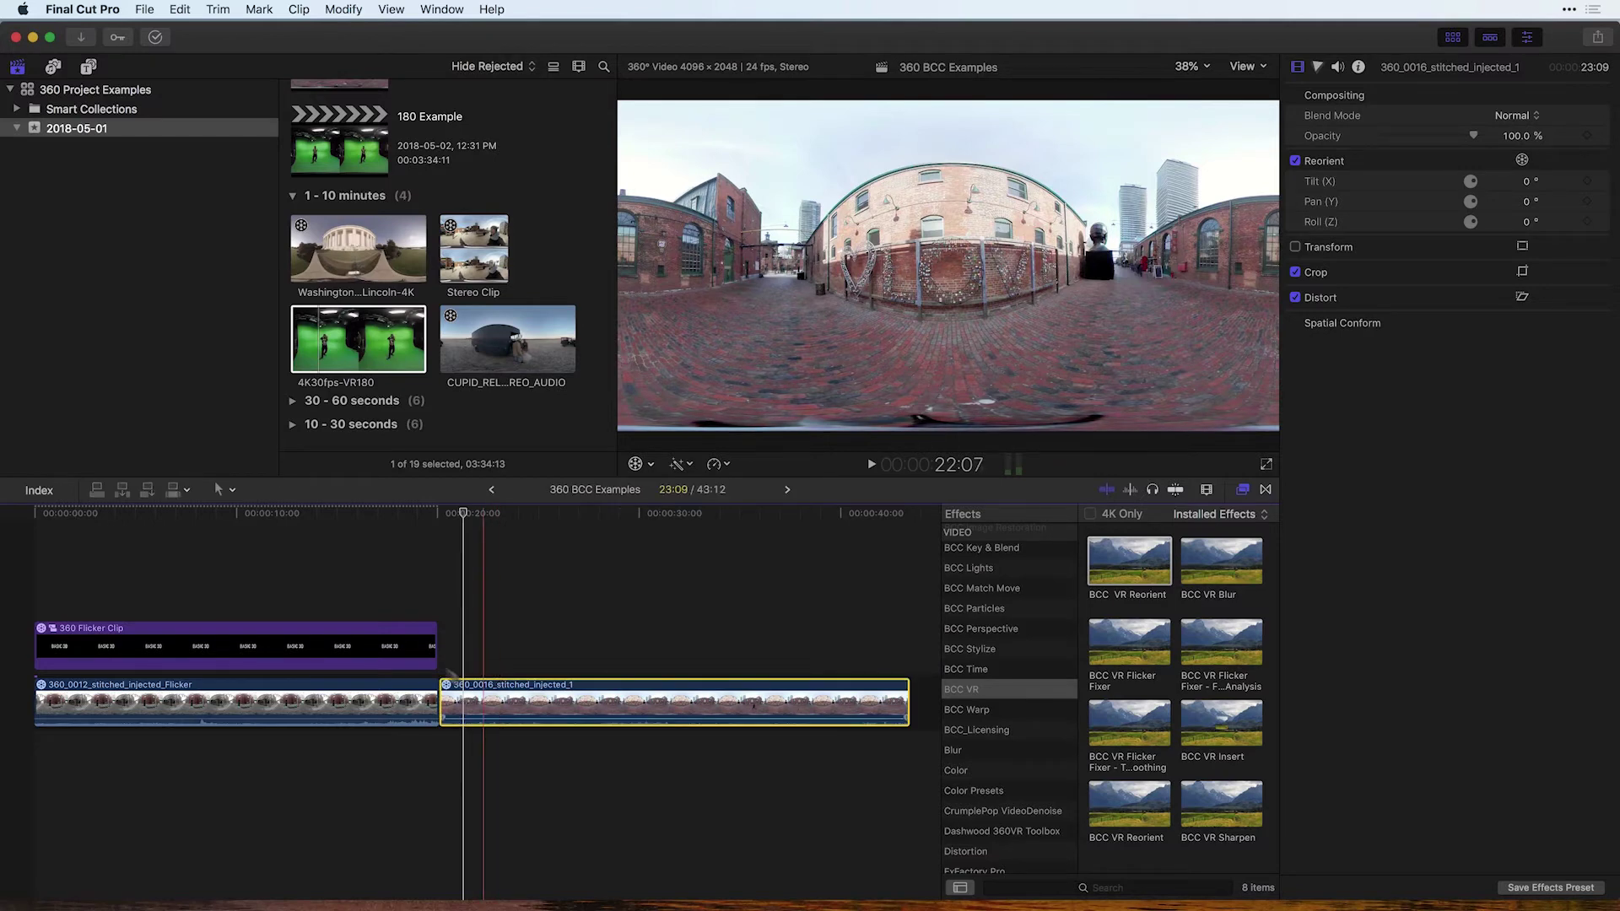
{"action": "left_click_drag", "start_coordinate": [1123, 573], "coordinate": [543, 719]}
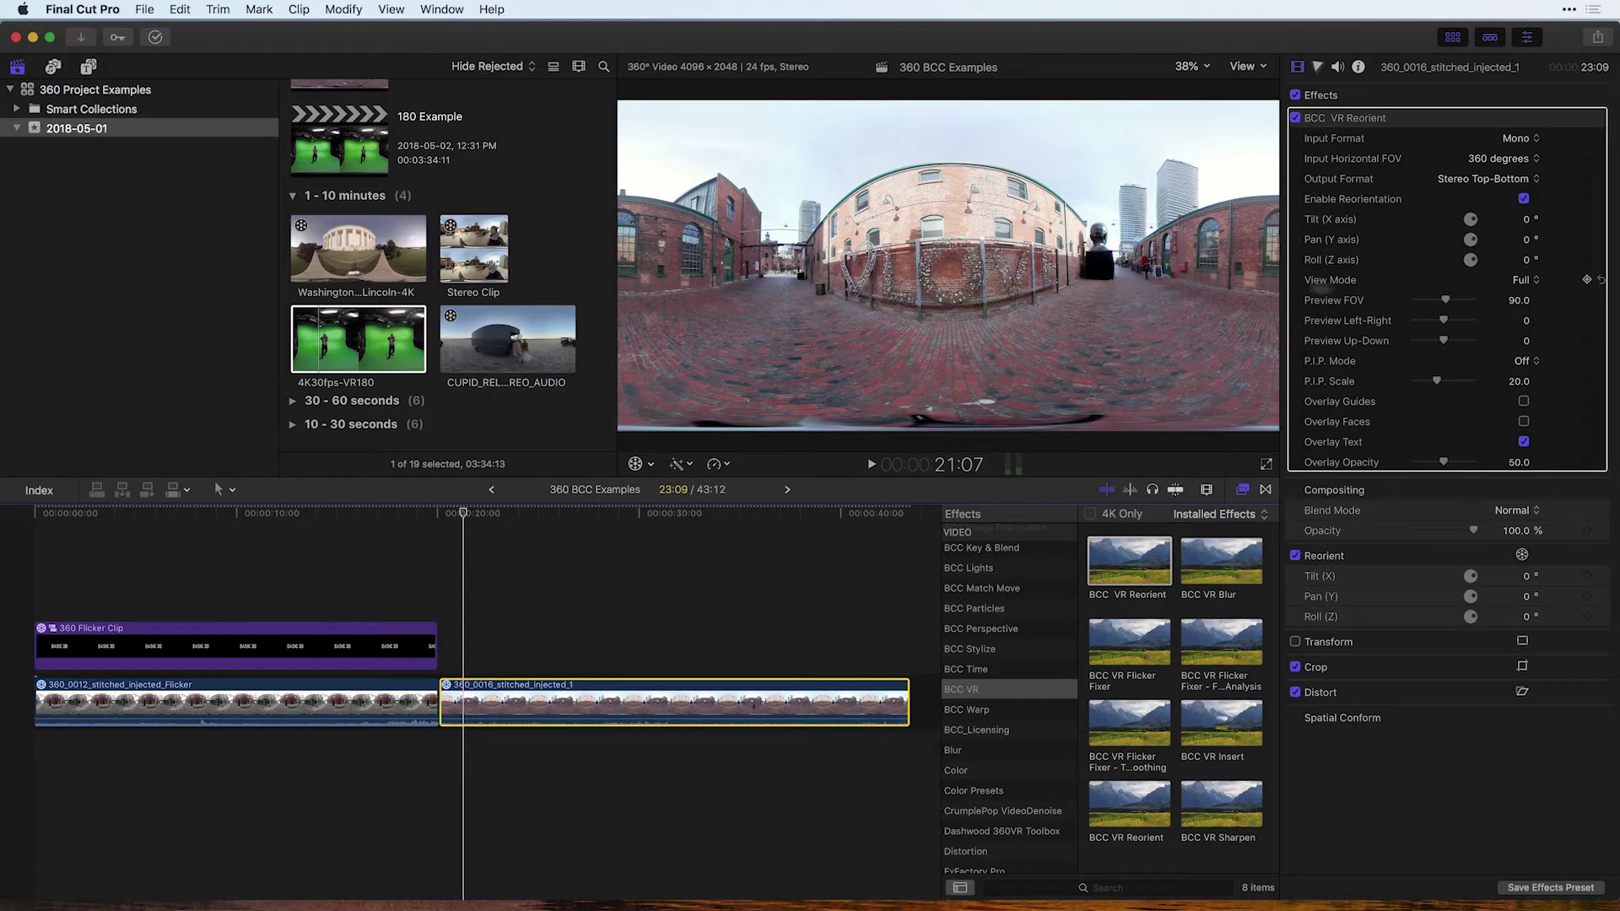
{"action": "left_click", "coordinate": [1522, 361]}
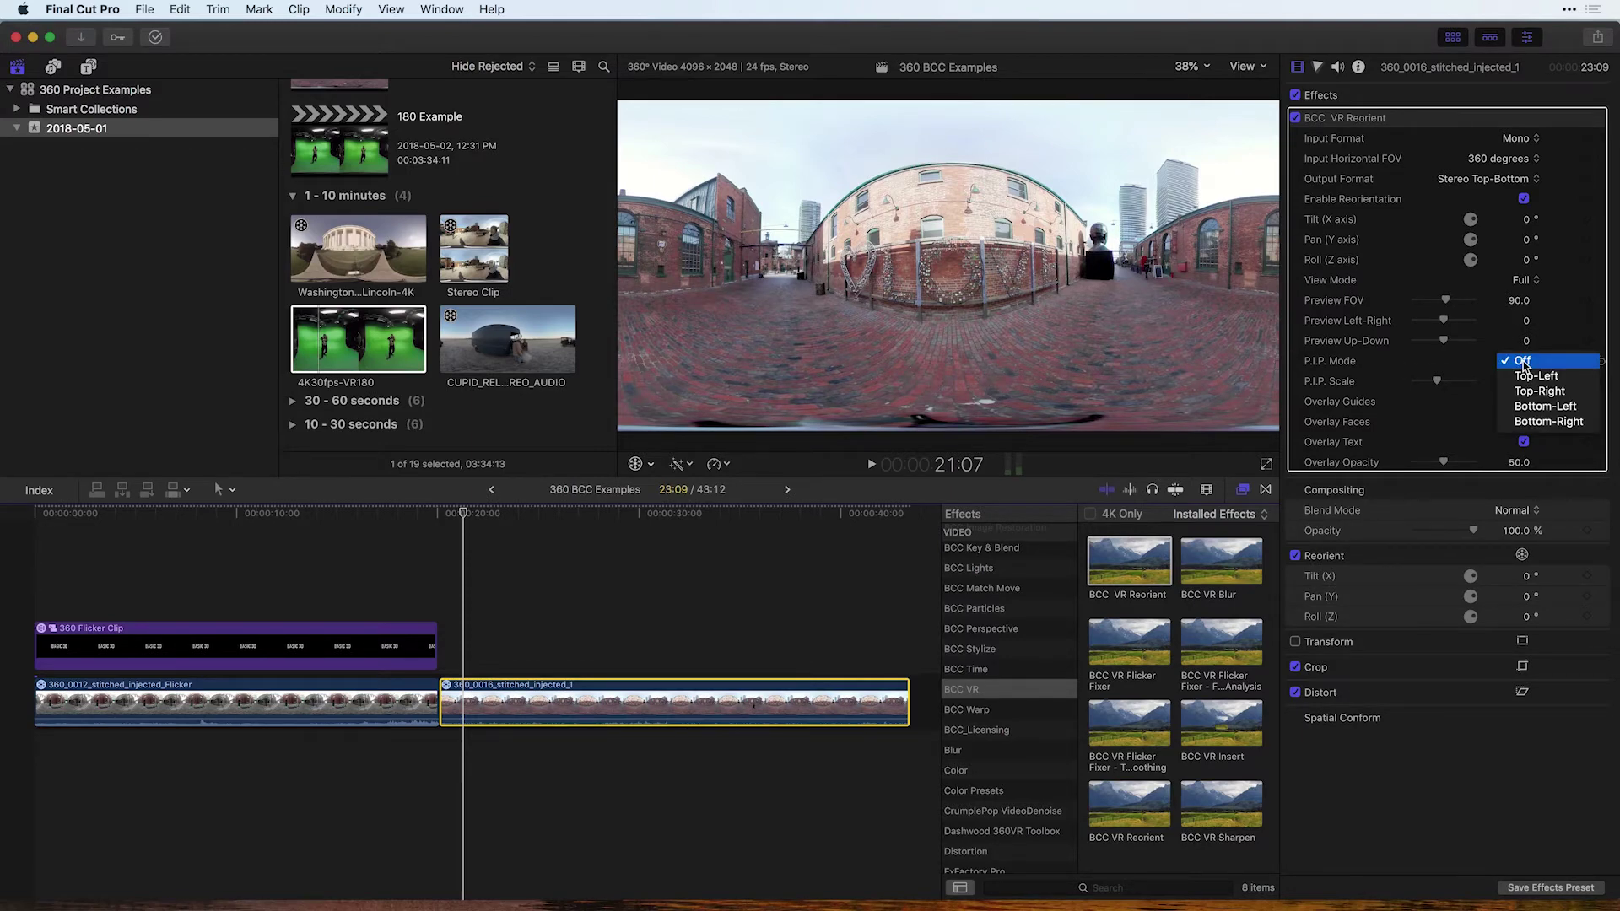
{"action": "left_click", "coordinate": [1532, 375]}
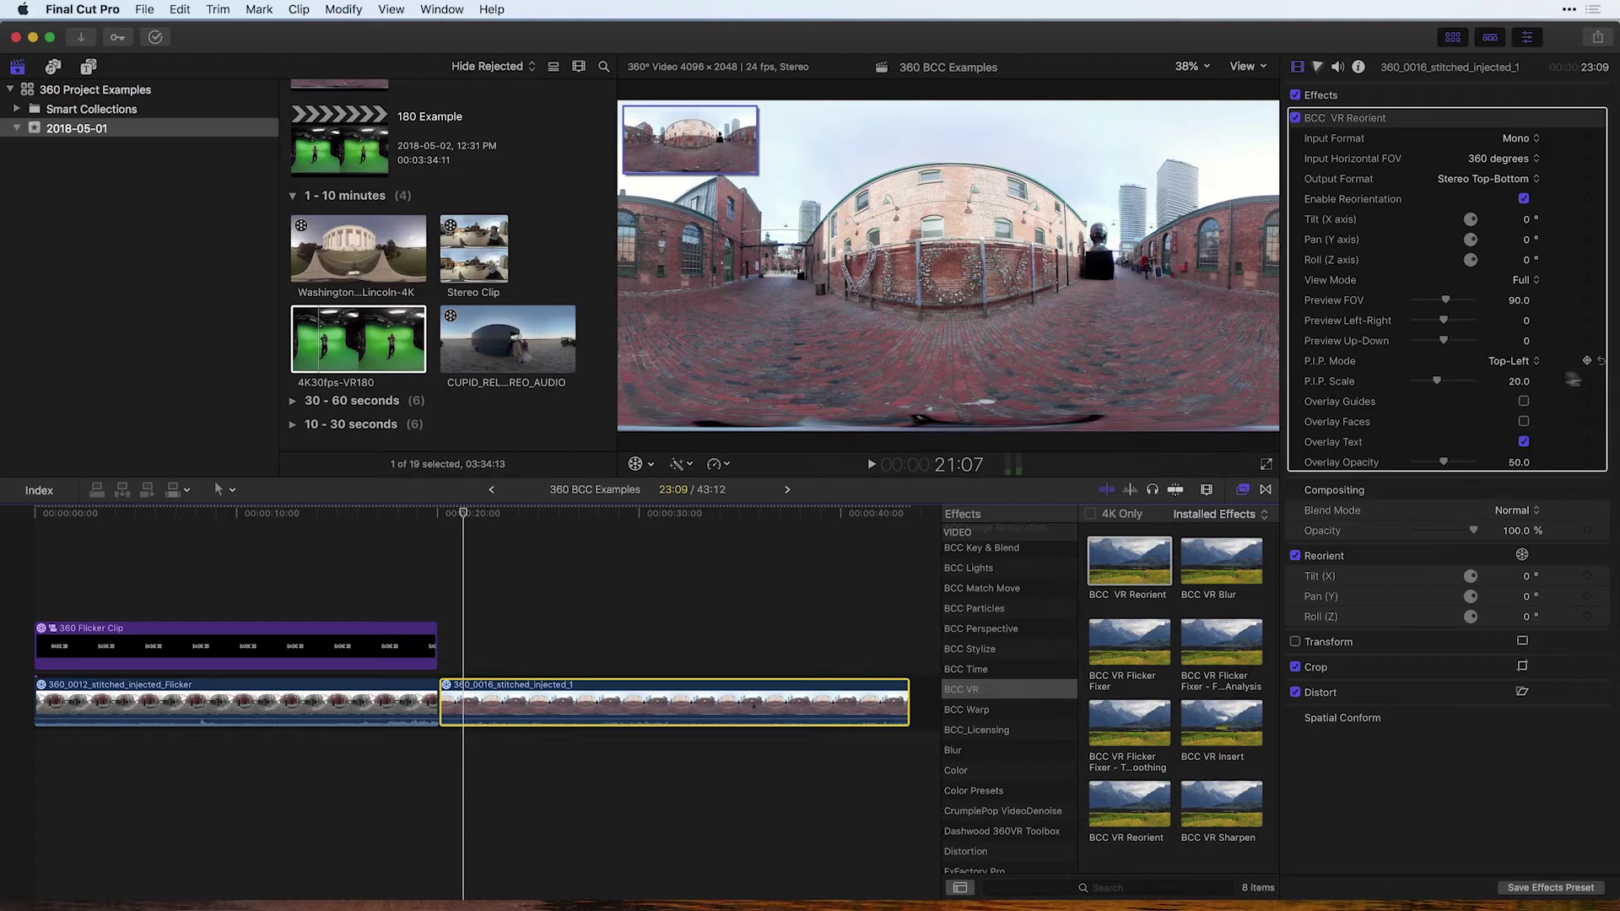
{"action": "left_click", "coordinate": [713, 152]}
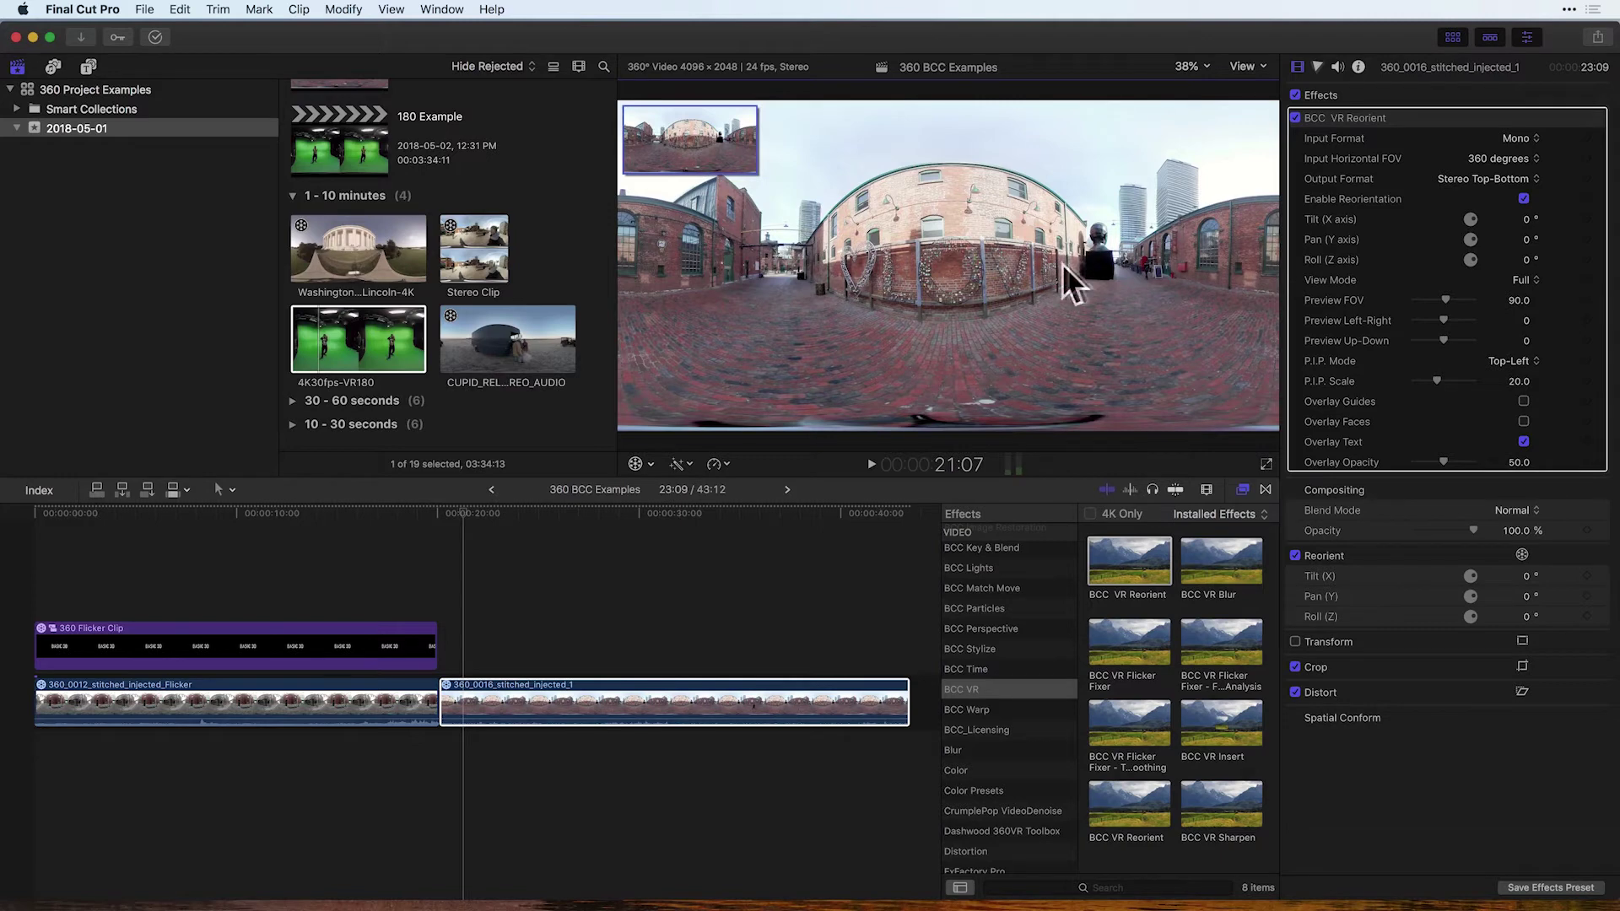
- Turn on the effect's Overlay Guides and Overlay Faces and set Overlay Opacity to 18
{"action": "left_click", "coordinate": [1523, 402]}
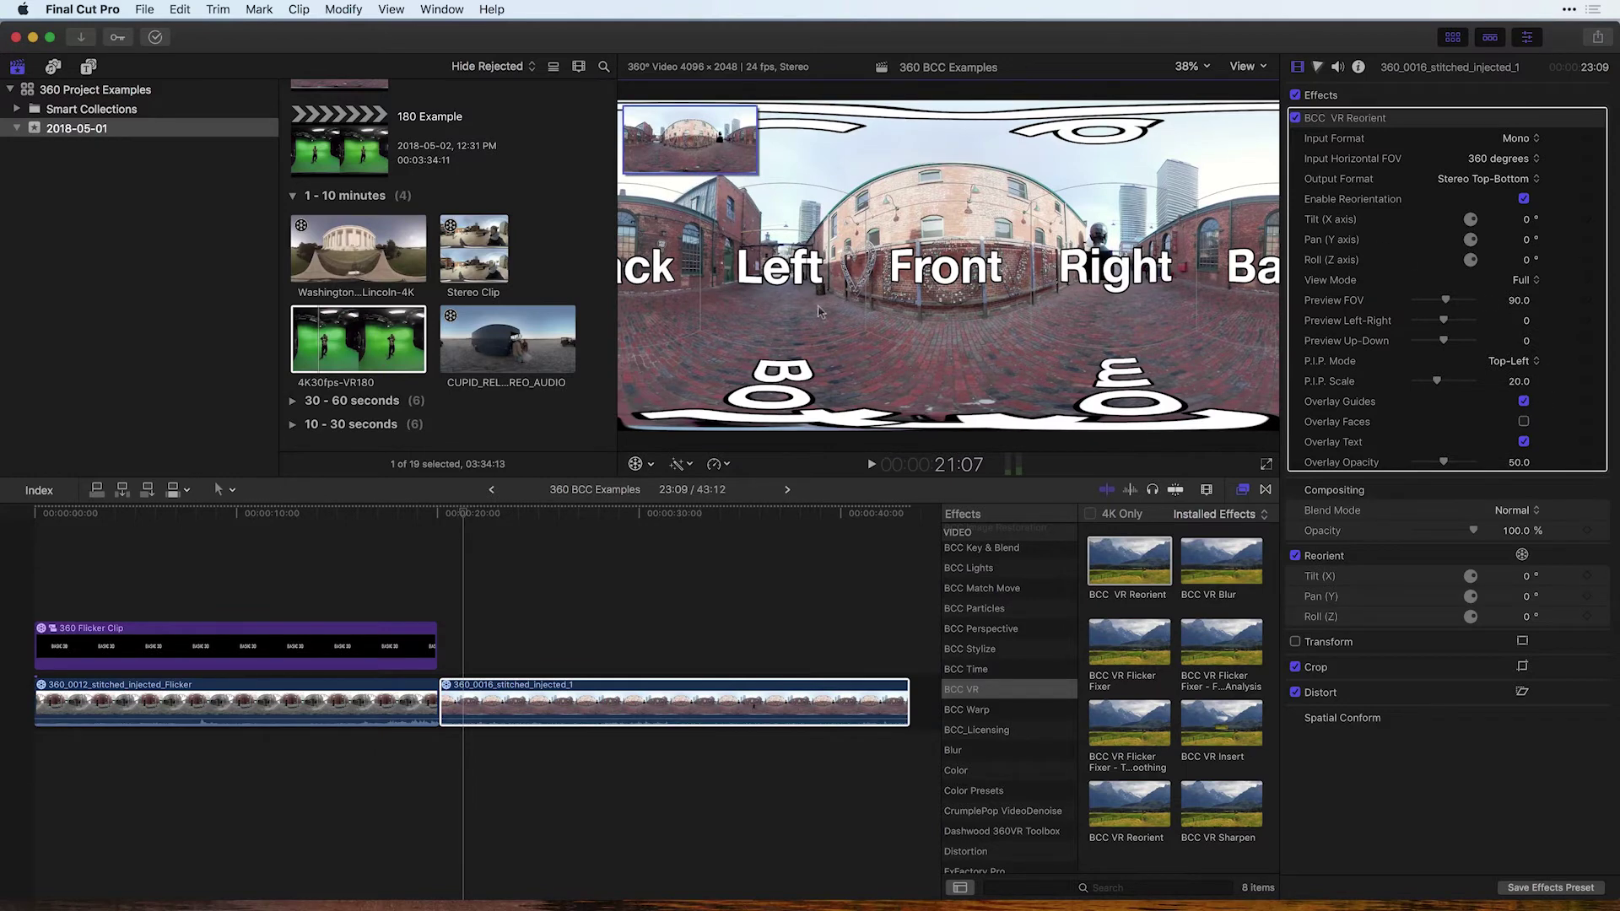
{"action": "left_click", "coordinate": [1524, 422]}
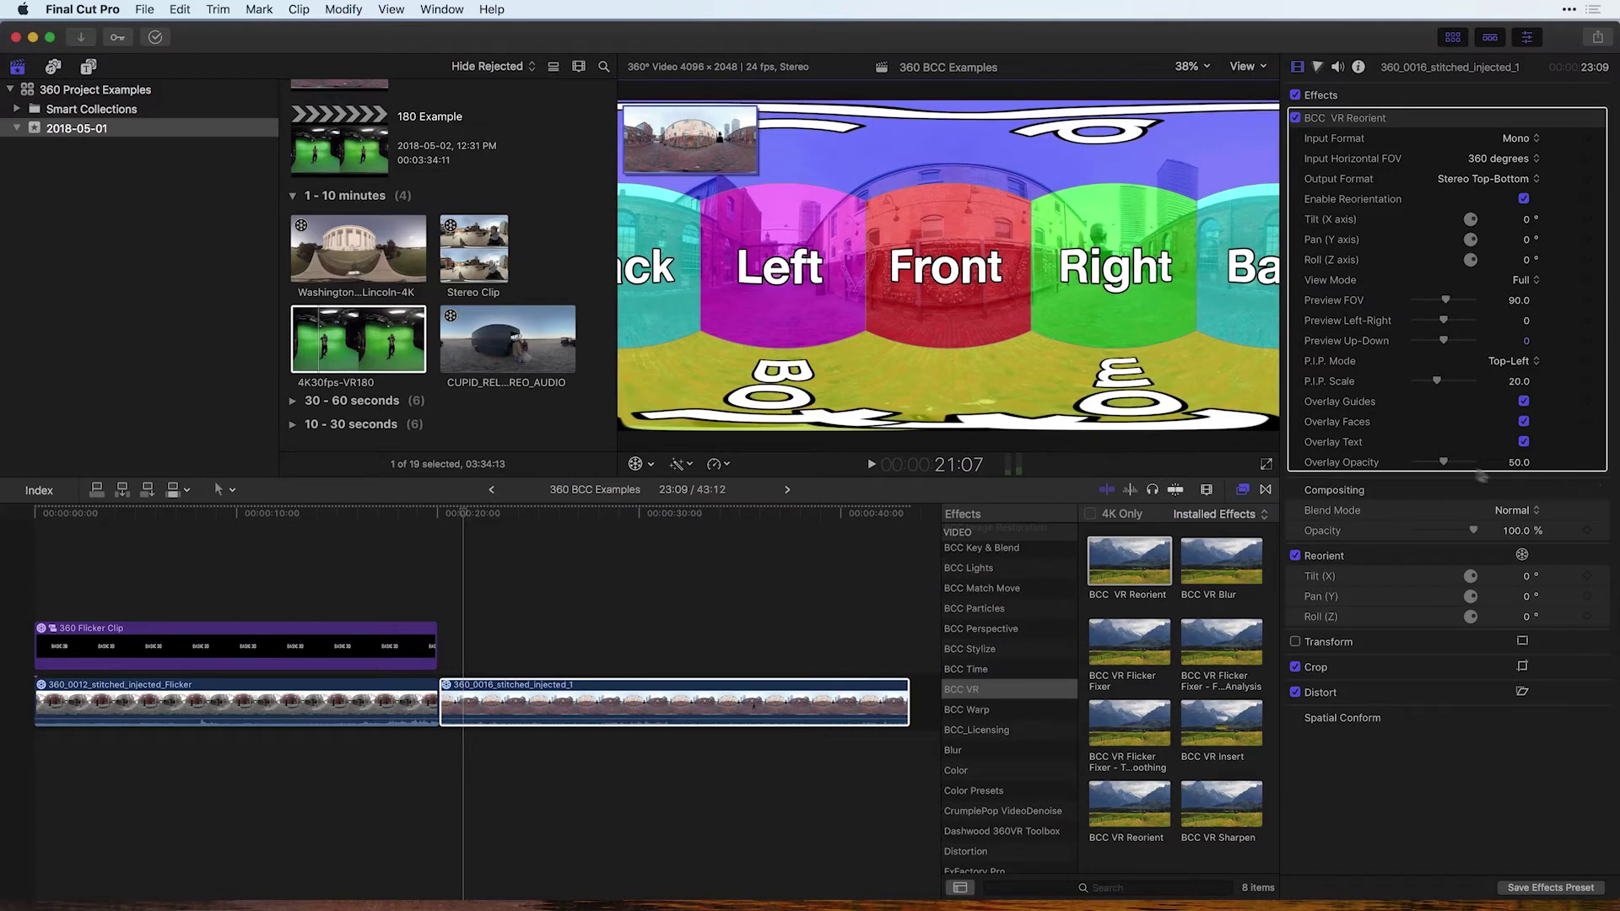
{"action": "left_click_drag", "start_coordinate": [1444, 463], "coordinate": [1440, 464]}
{"action": "left_click", "coordinate": [1422, 464]}
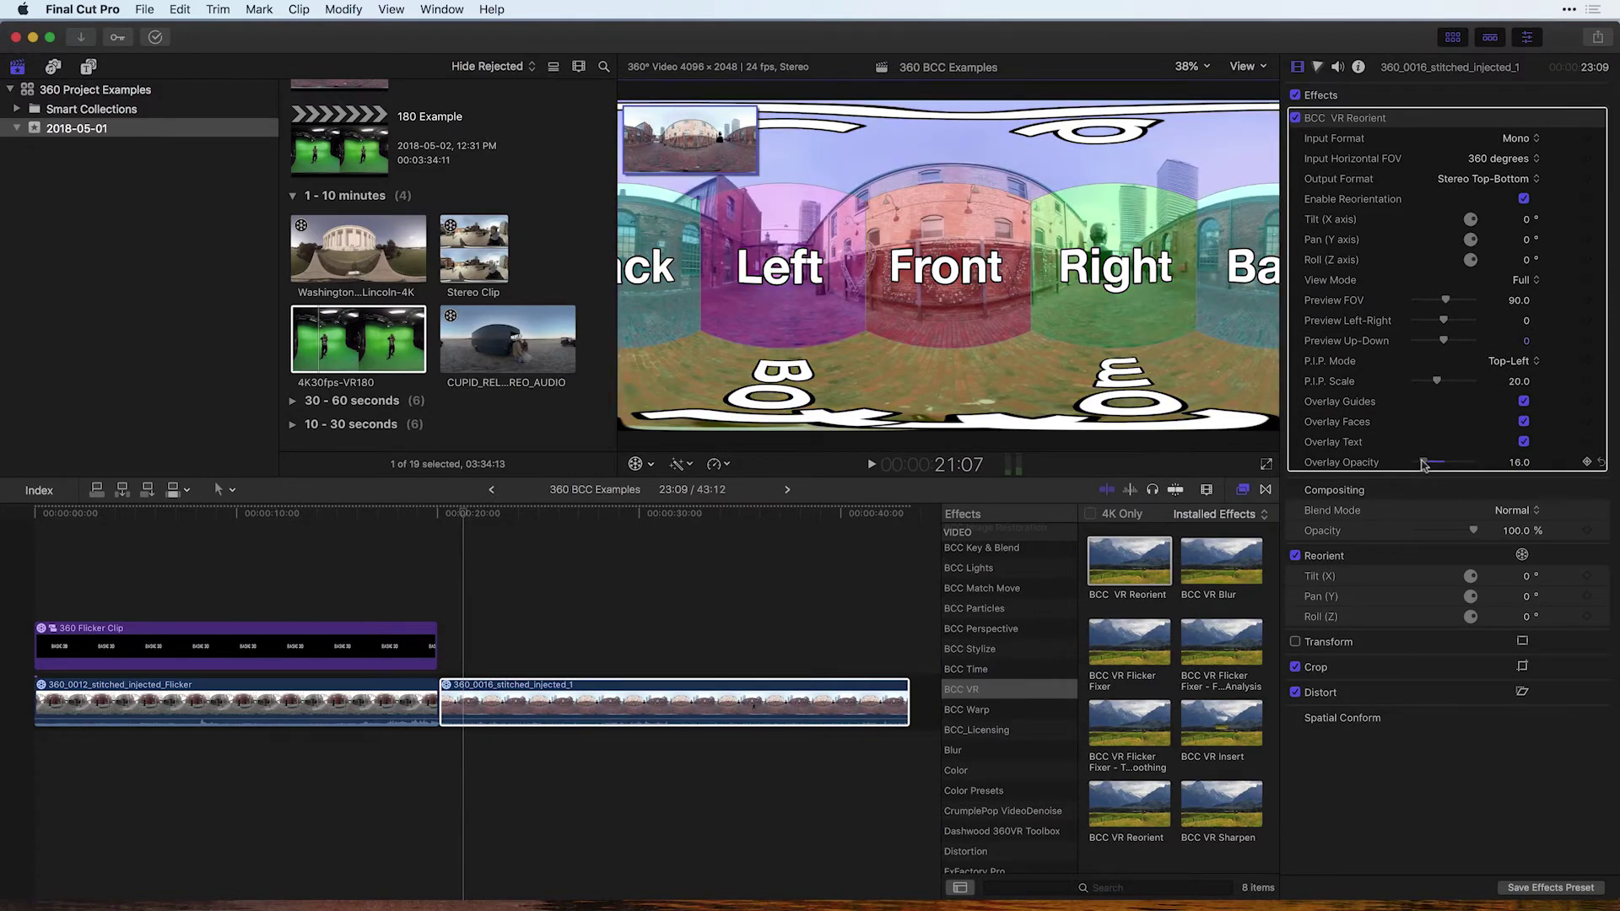
{"action": "left_click_drag", "start_coordinate": [1424, 463], "coordinate": [1426, 463]}
- Apply BCC VR Reorient to the 360_0012_stitched_injected_Flicker clip, with Overlay Guides and Overlay Faces on, and place the playhead at the clip's end
{"action": "left_click", "coordinate": [1119, 567]}
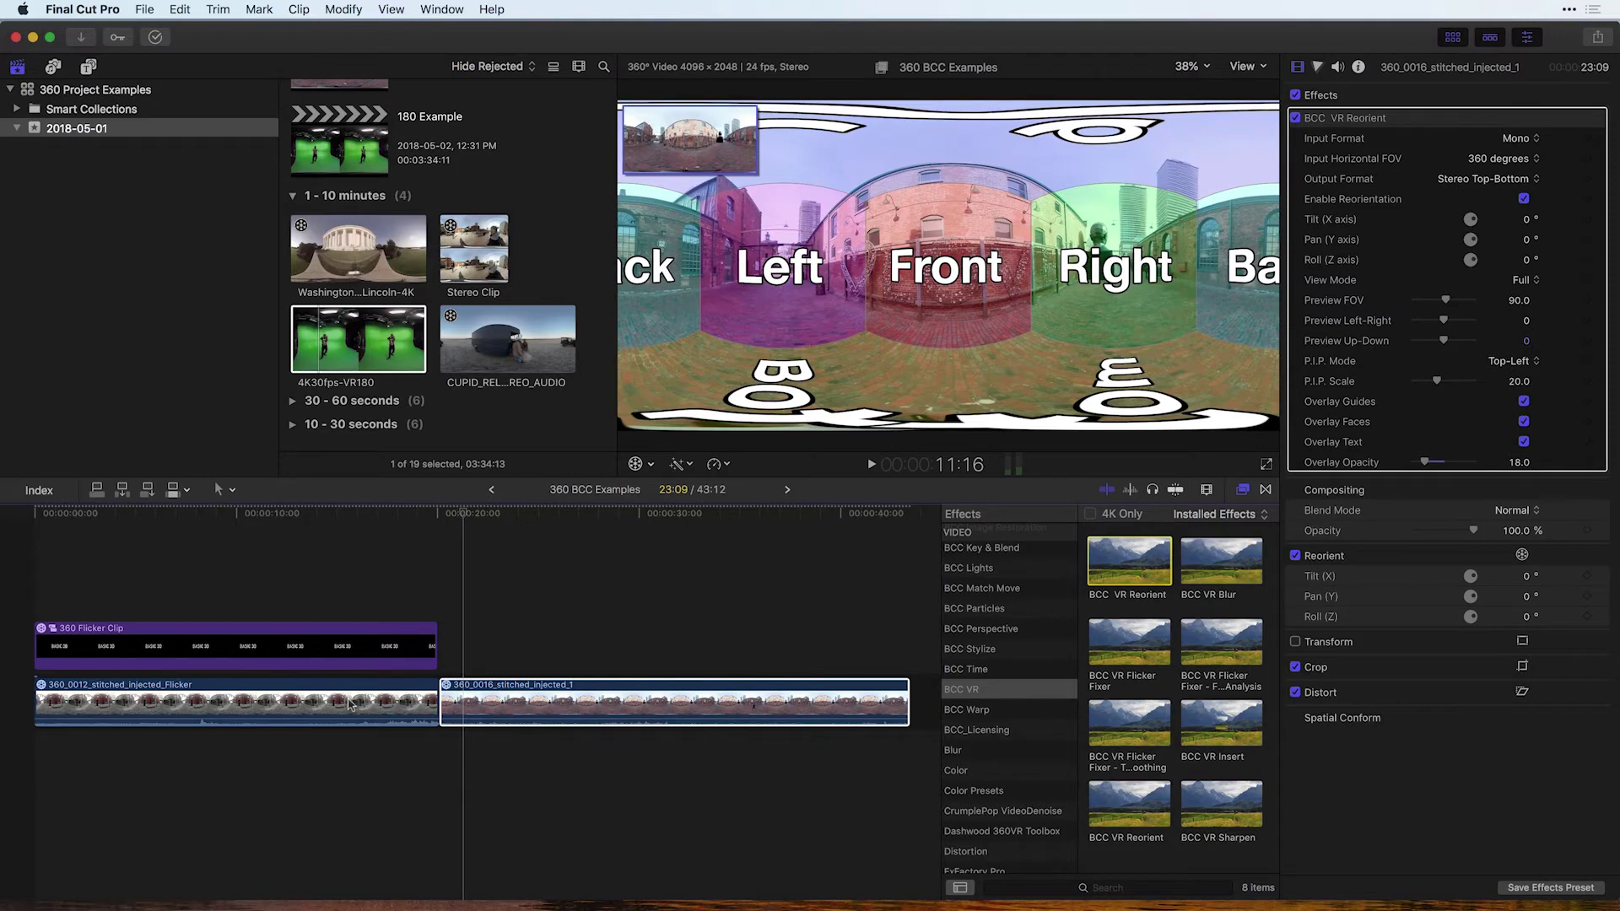
{"action": "left_click", "coordinate": [401, 705]}
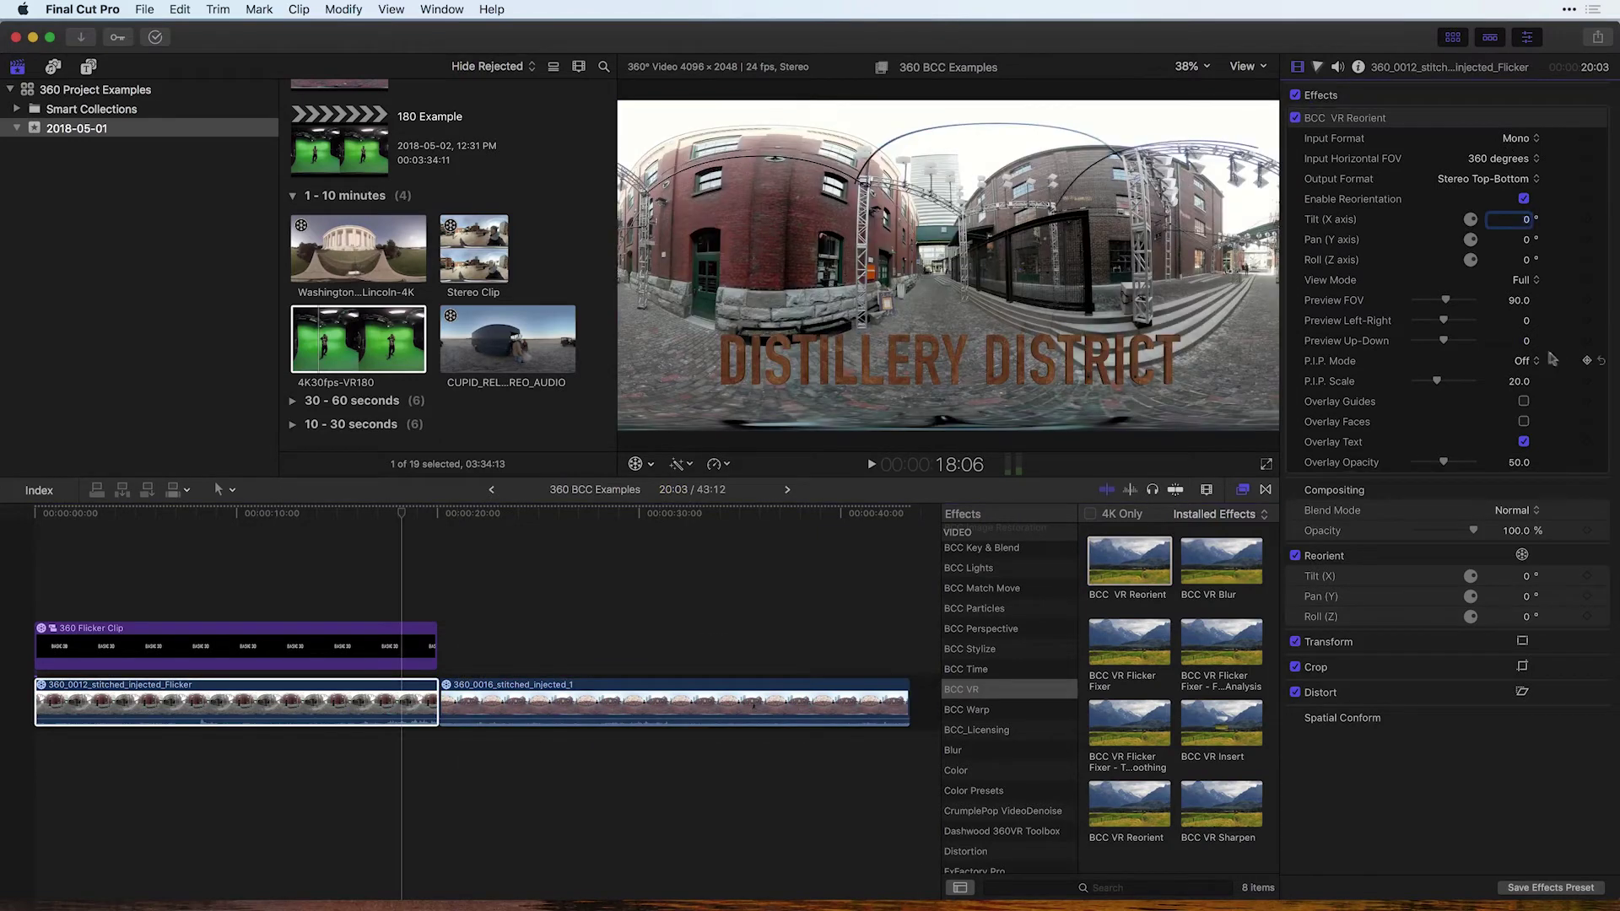
{"action": "left_click", "coordinate": [1524, 401]}
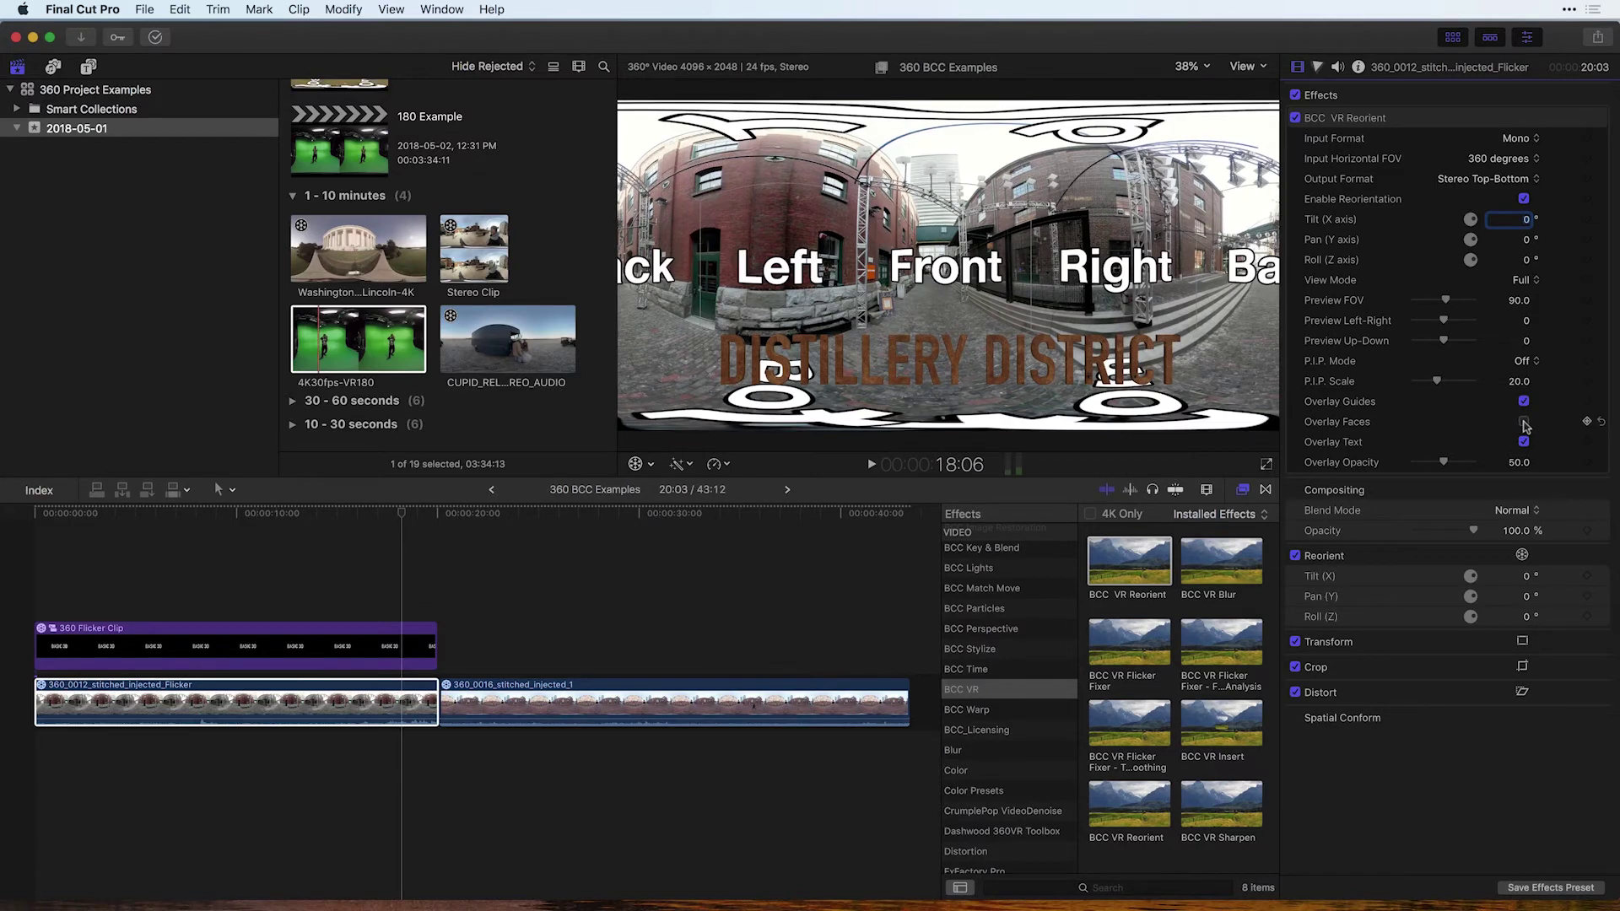
{"action": "left_click", "coordinate": [1525, 422]}
{"action": "left_click", "coordinate": [438, 515]}
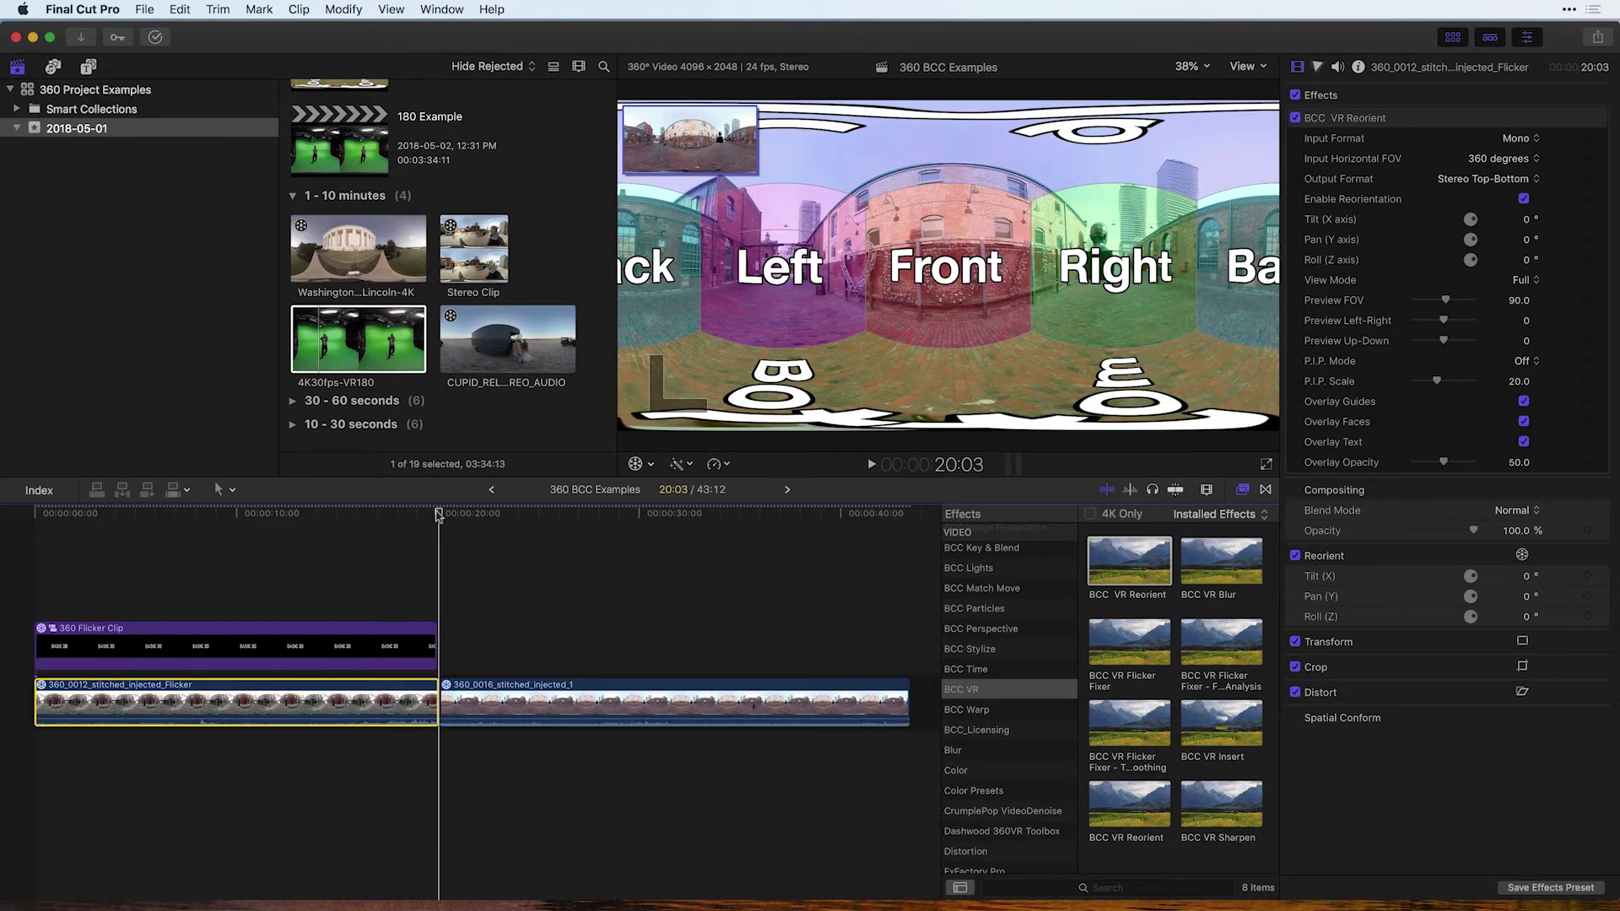
- Disable BCC VR Reorient on the 360_0012_stitched_injected_Flicker clip and place the playhead at about 10:17
{"action": "left_click", "coordinate": [1296, 118]}
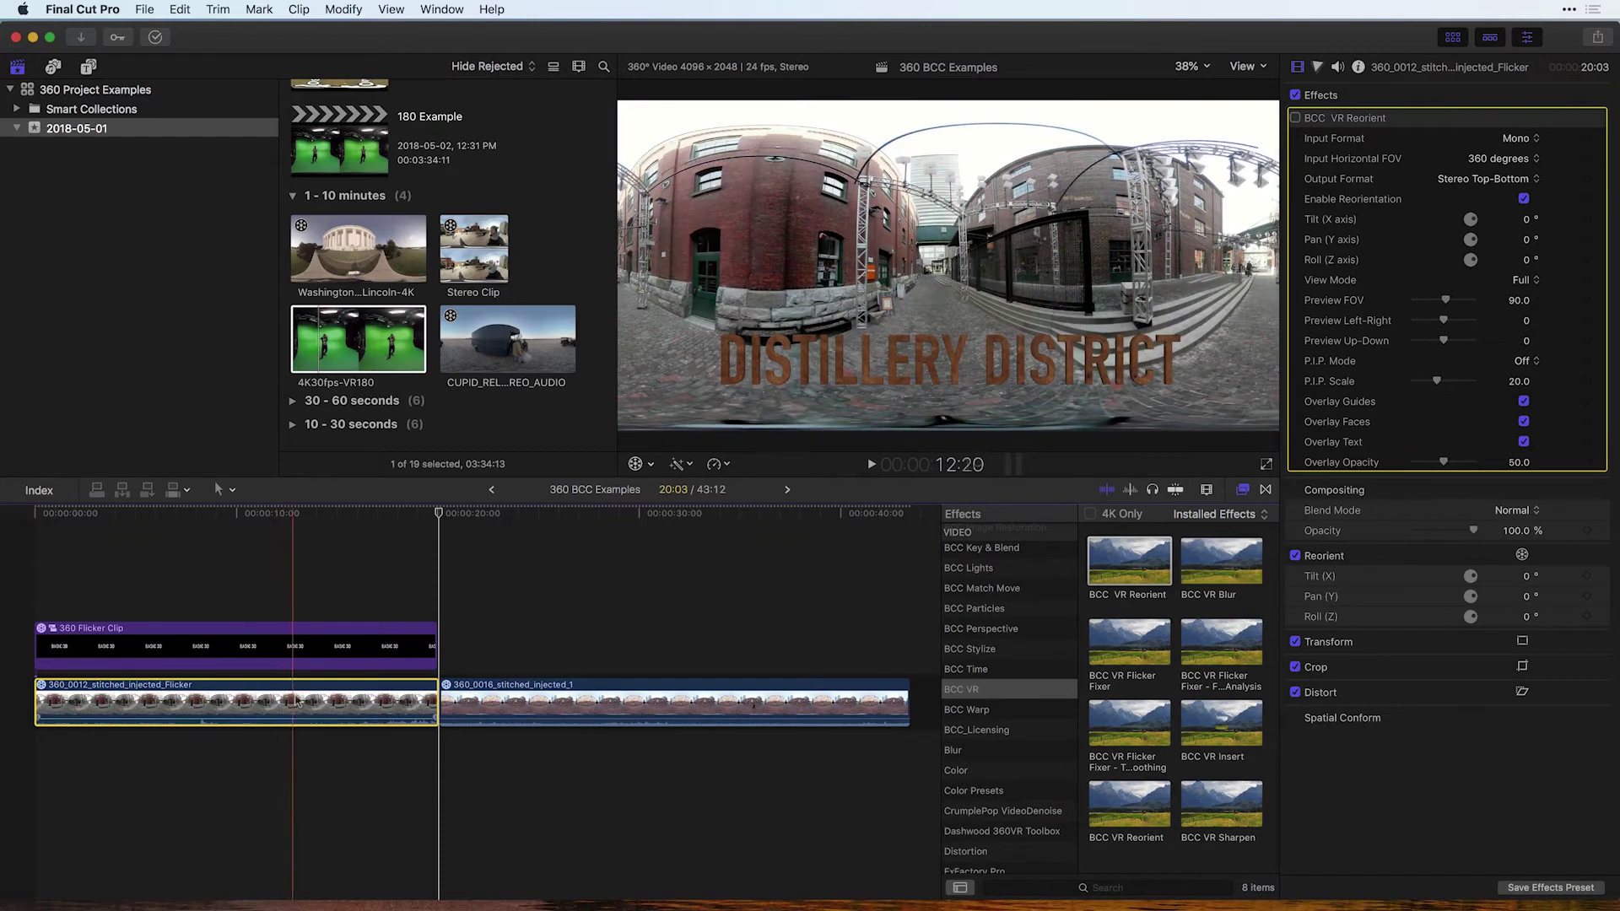
{"action": "left_click", "coordinate": [283, 545]}
{"action": "key", "text": "c"}
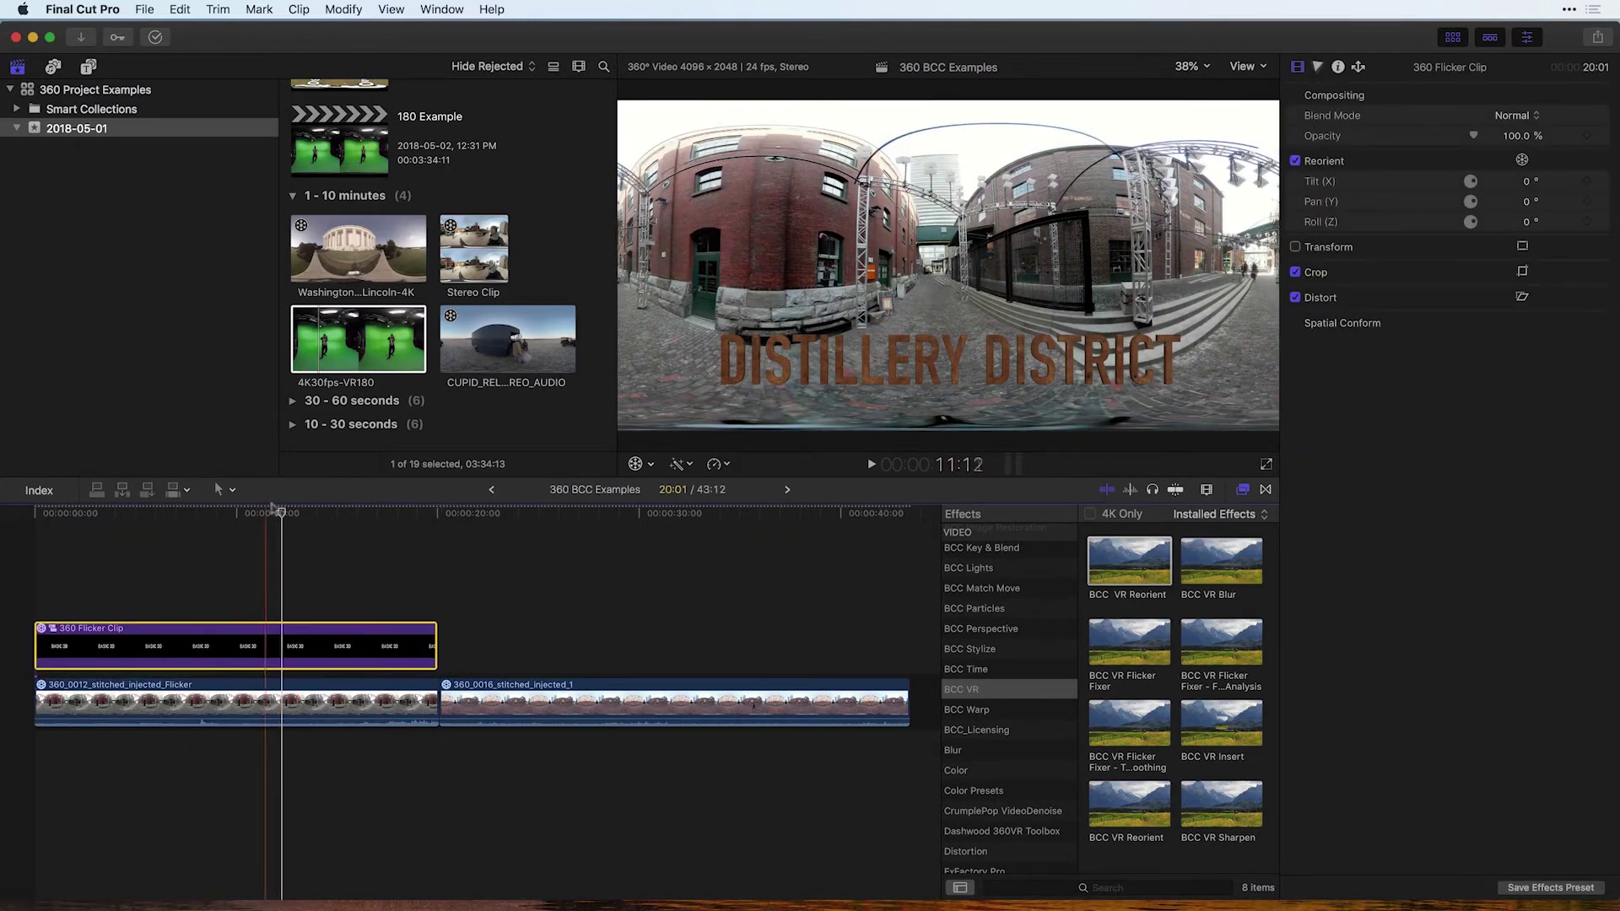
{"action": "mouse_move", "coordinate": [285, 517]}
{"action": "left_mouse_down"}
{"action": "mouse_move", "coordinate": [226, 518]}
{"action": "mouse_move", "coordinate": [255, 524]}
{"action": "left_mouse_up"}
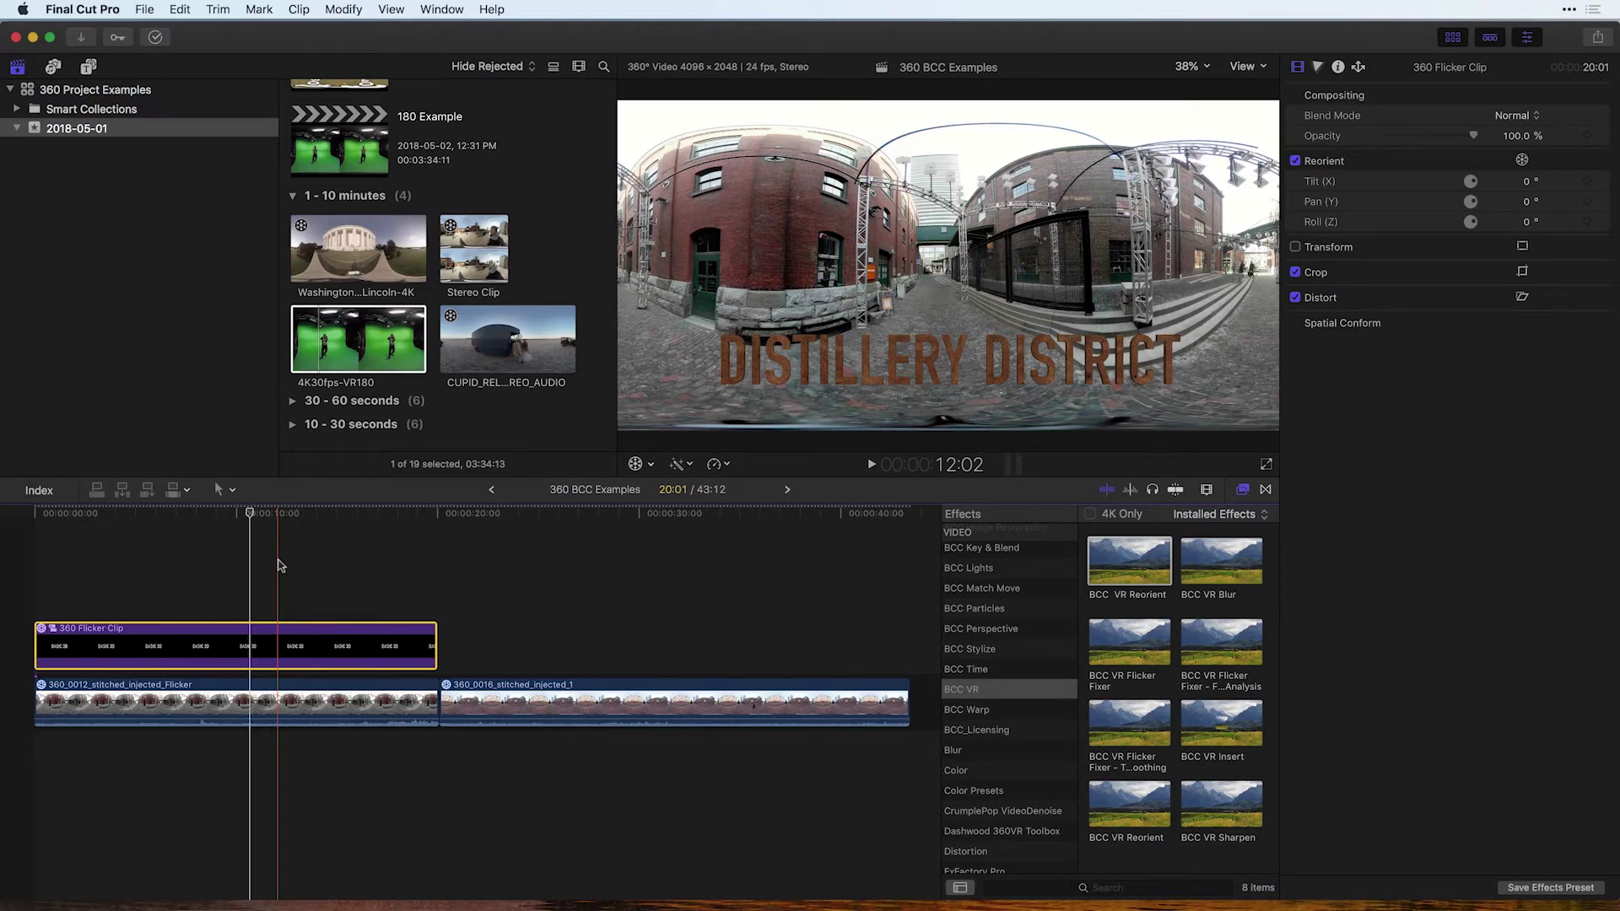
- Apply BCC VR Insert to the 360_0012_stitched_injected_Flicker clip and use 360 Flicker Clip as its Drop Zone source
{"action": "left_click", "coordinate": [258, 707]}
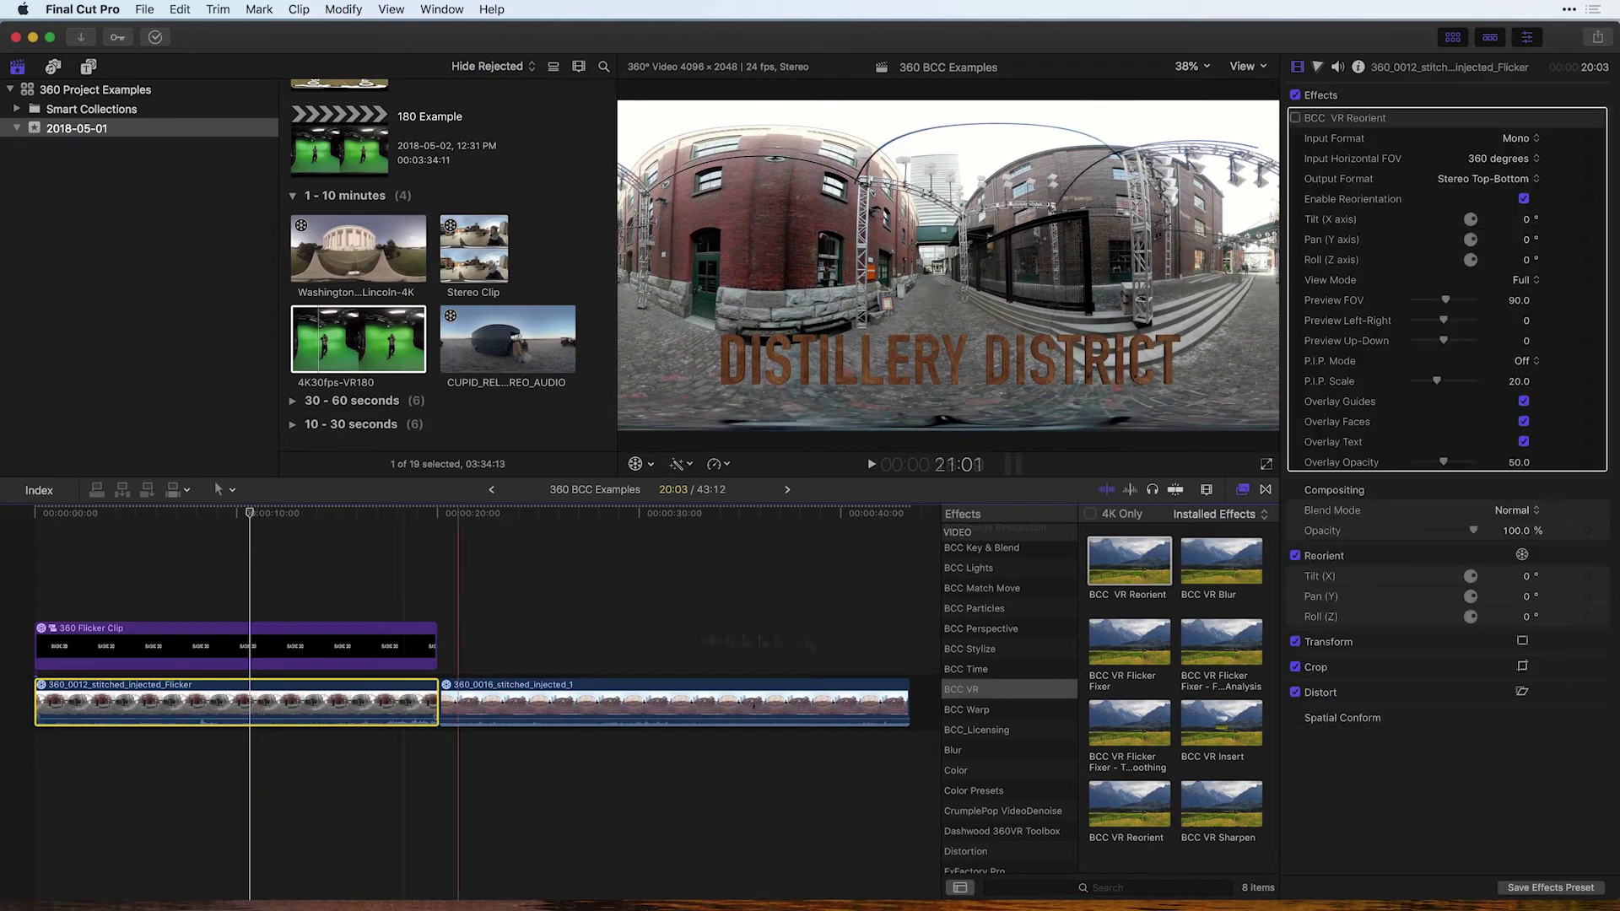
{"action": "left_click_drag", "start_coordinate": [1216, 739], "coordinate": [261, 712]}
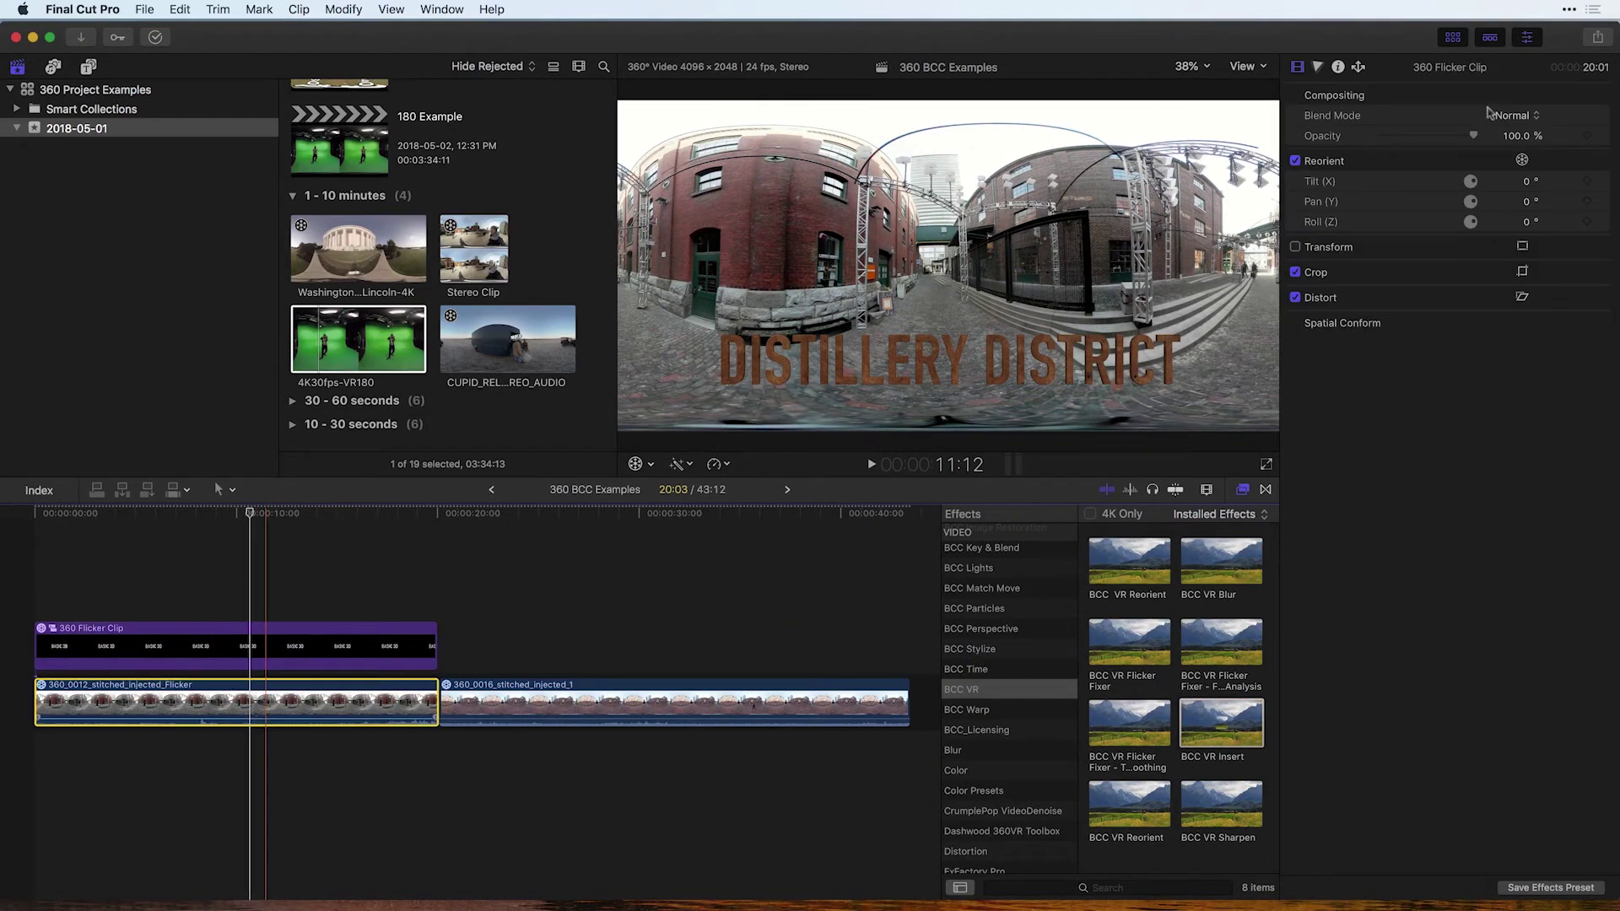
{"action": "scroll", "coordinate": [1370, 201], "scroll_direction": "down", "scroll_amount": 6}
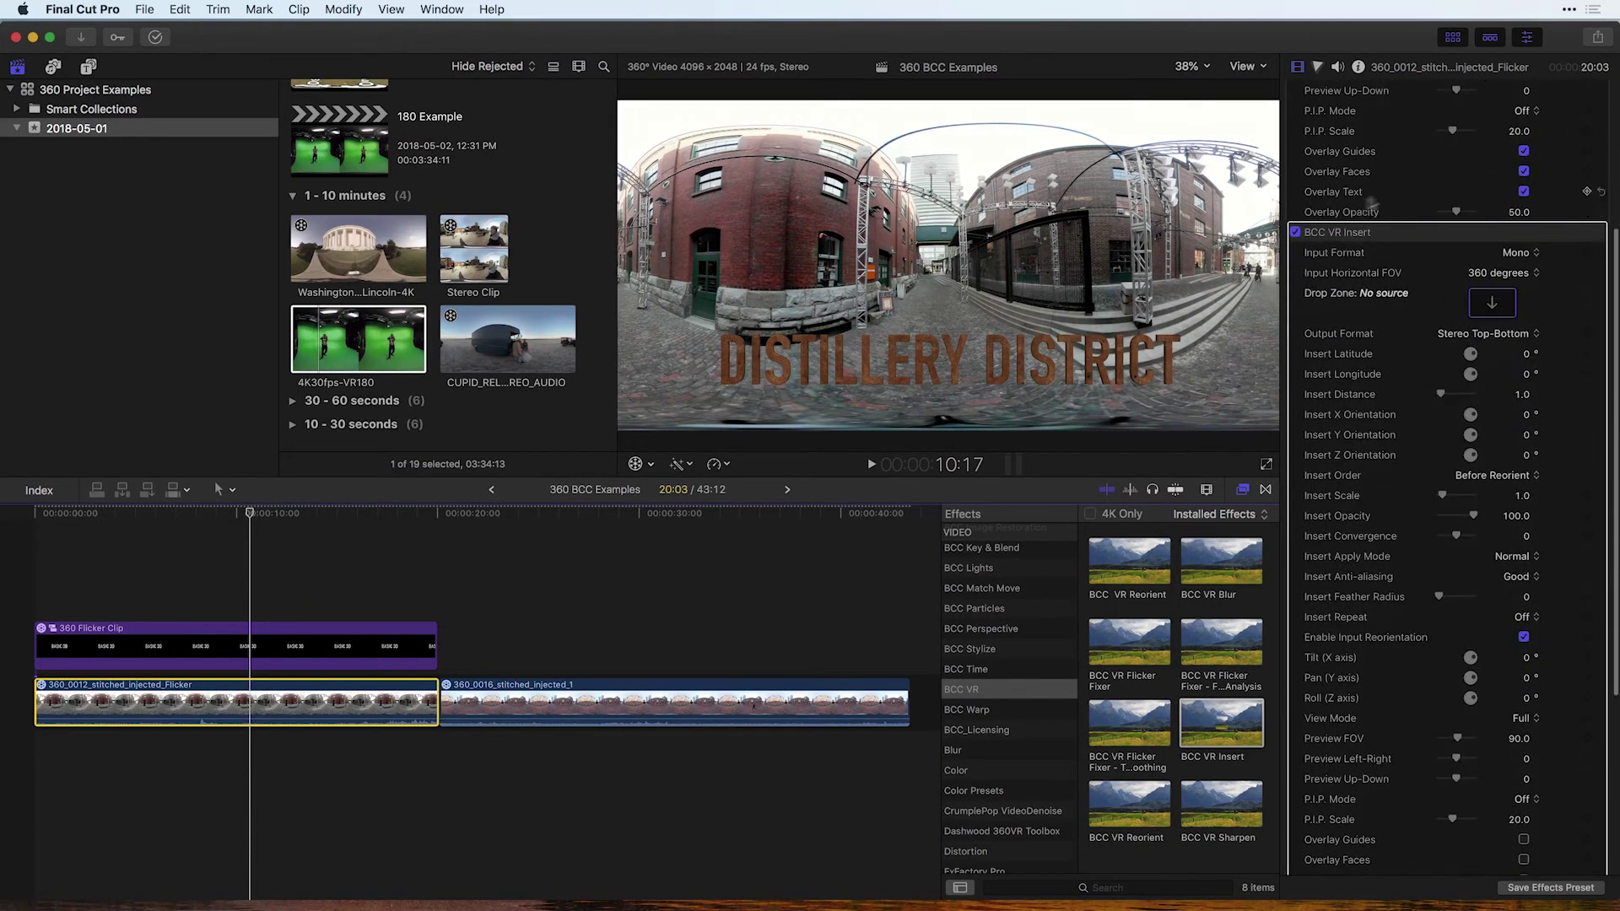
{"action": "left_click", "coordinate": [1492, 306]}
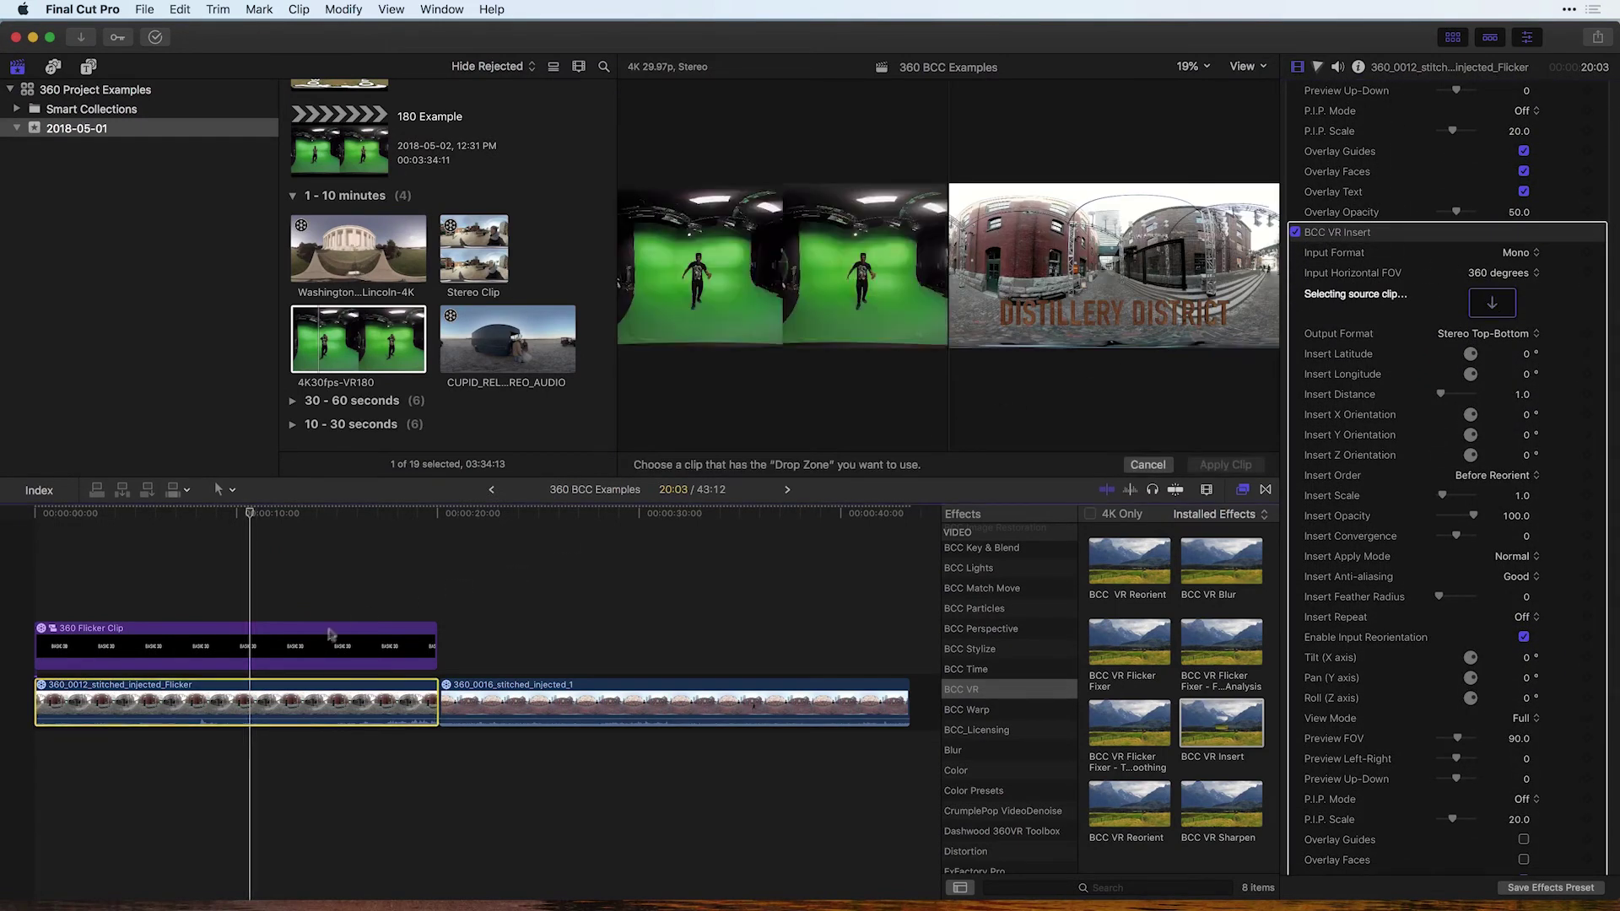
{"action": "left_click", "coordinate": [282, 656]}
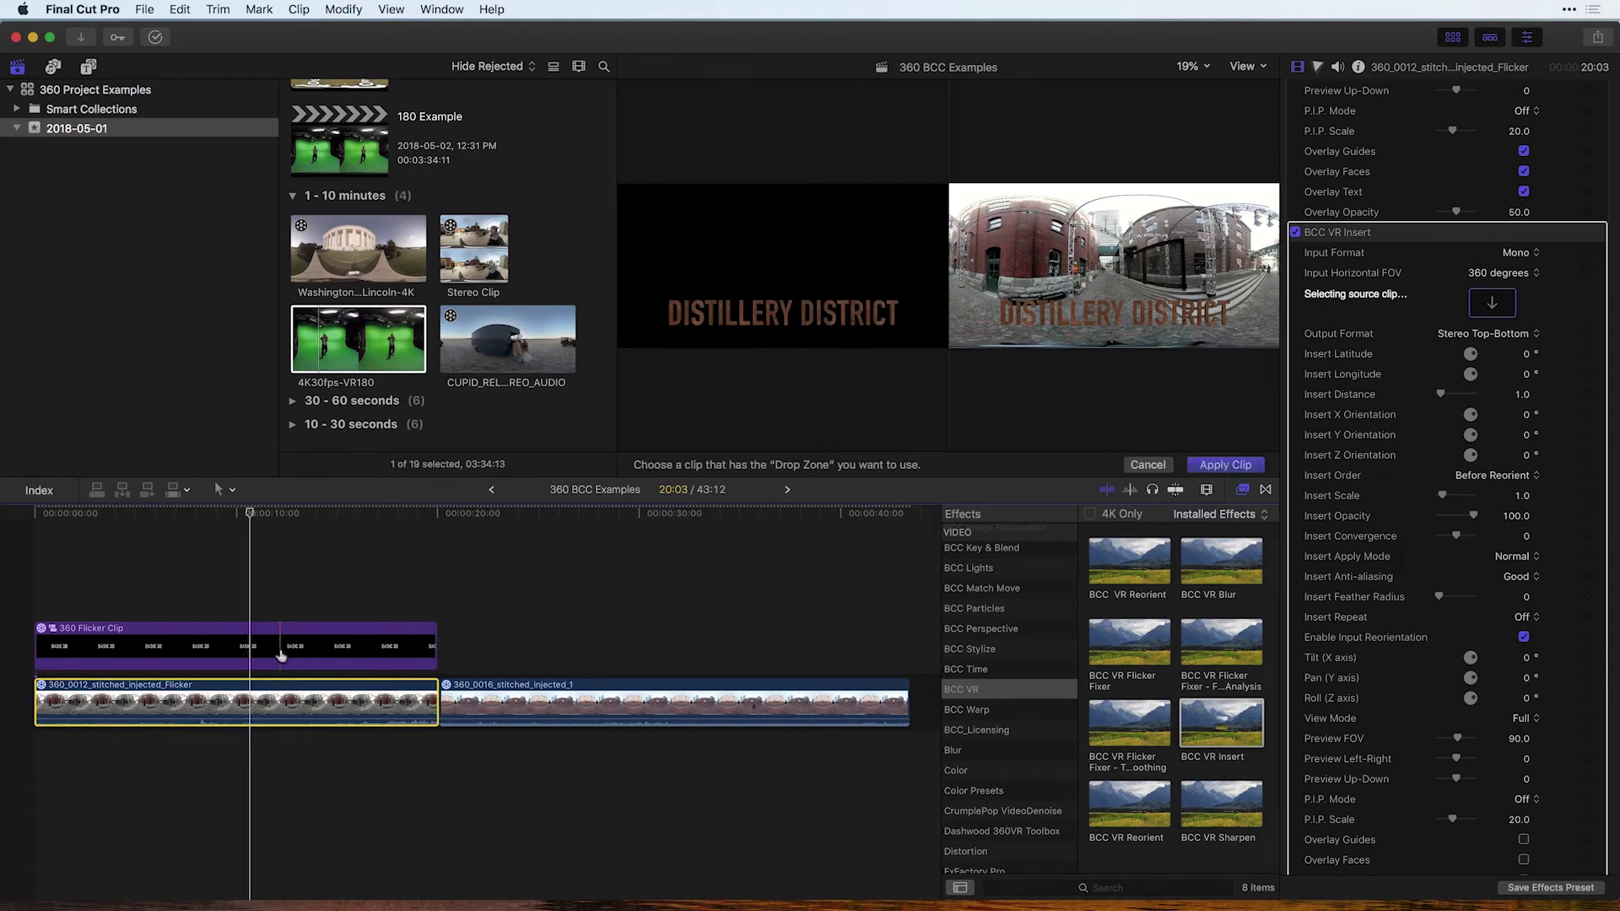
{"action": "left_click", "coordinate": [1240, 466]}
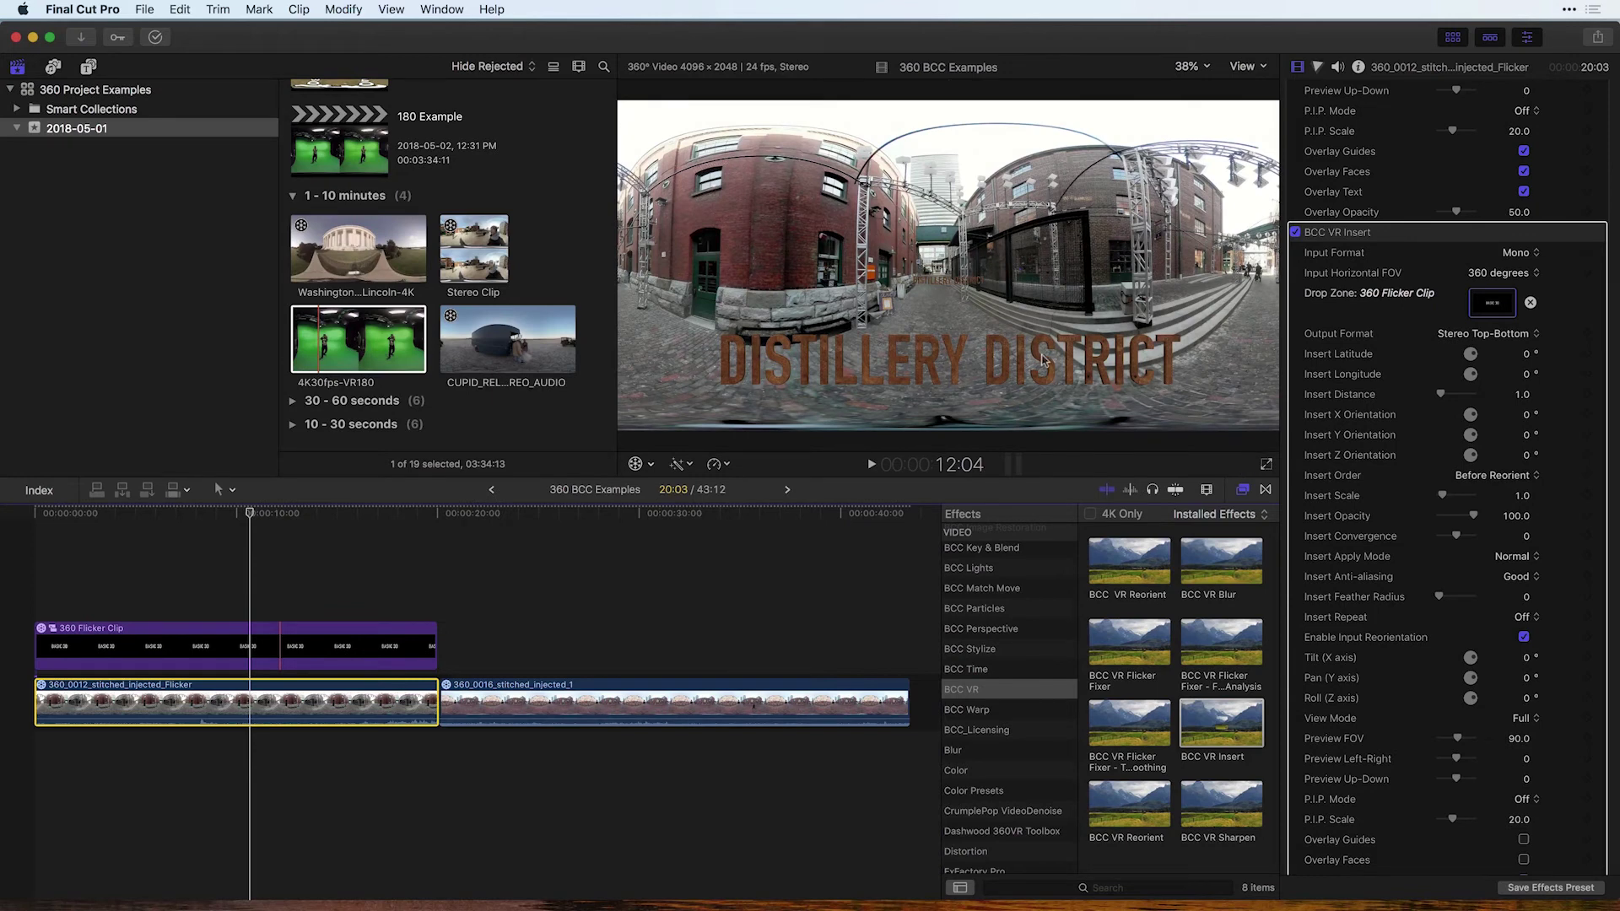
- Disable the 360 Flicker Clip in the timeline and select the 360_0012_stitched_injected_Flicker clip below it
{"action": "key", "text": "ctrl+v"}
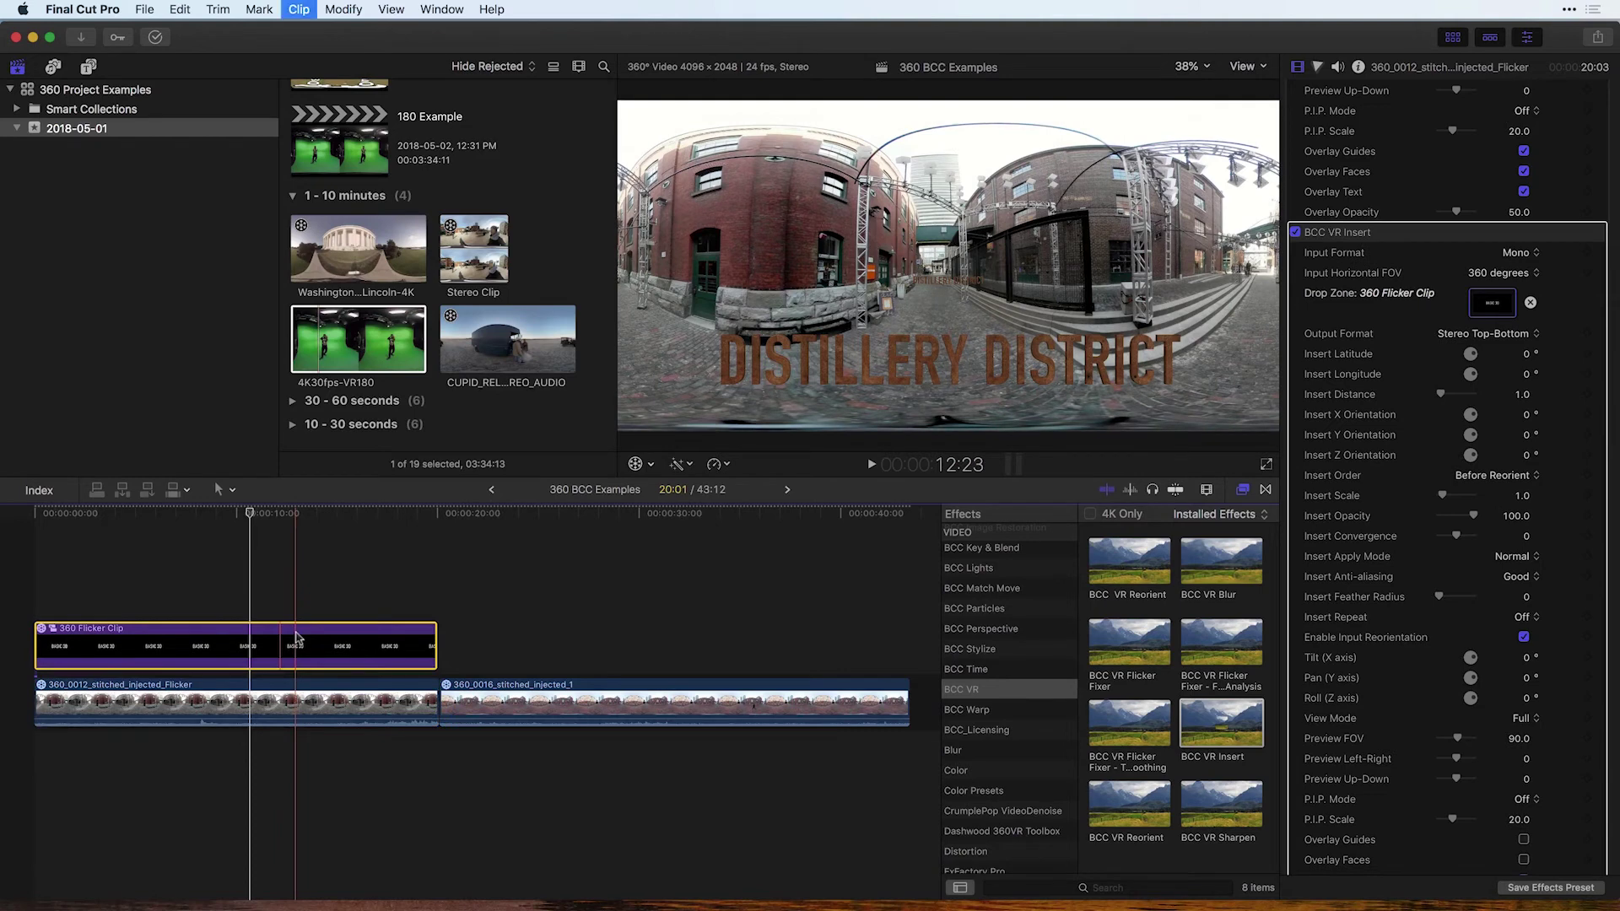
{"action": "left_click", "coordinate": [295, 704]}
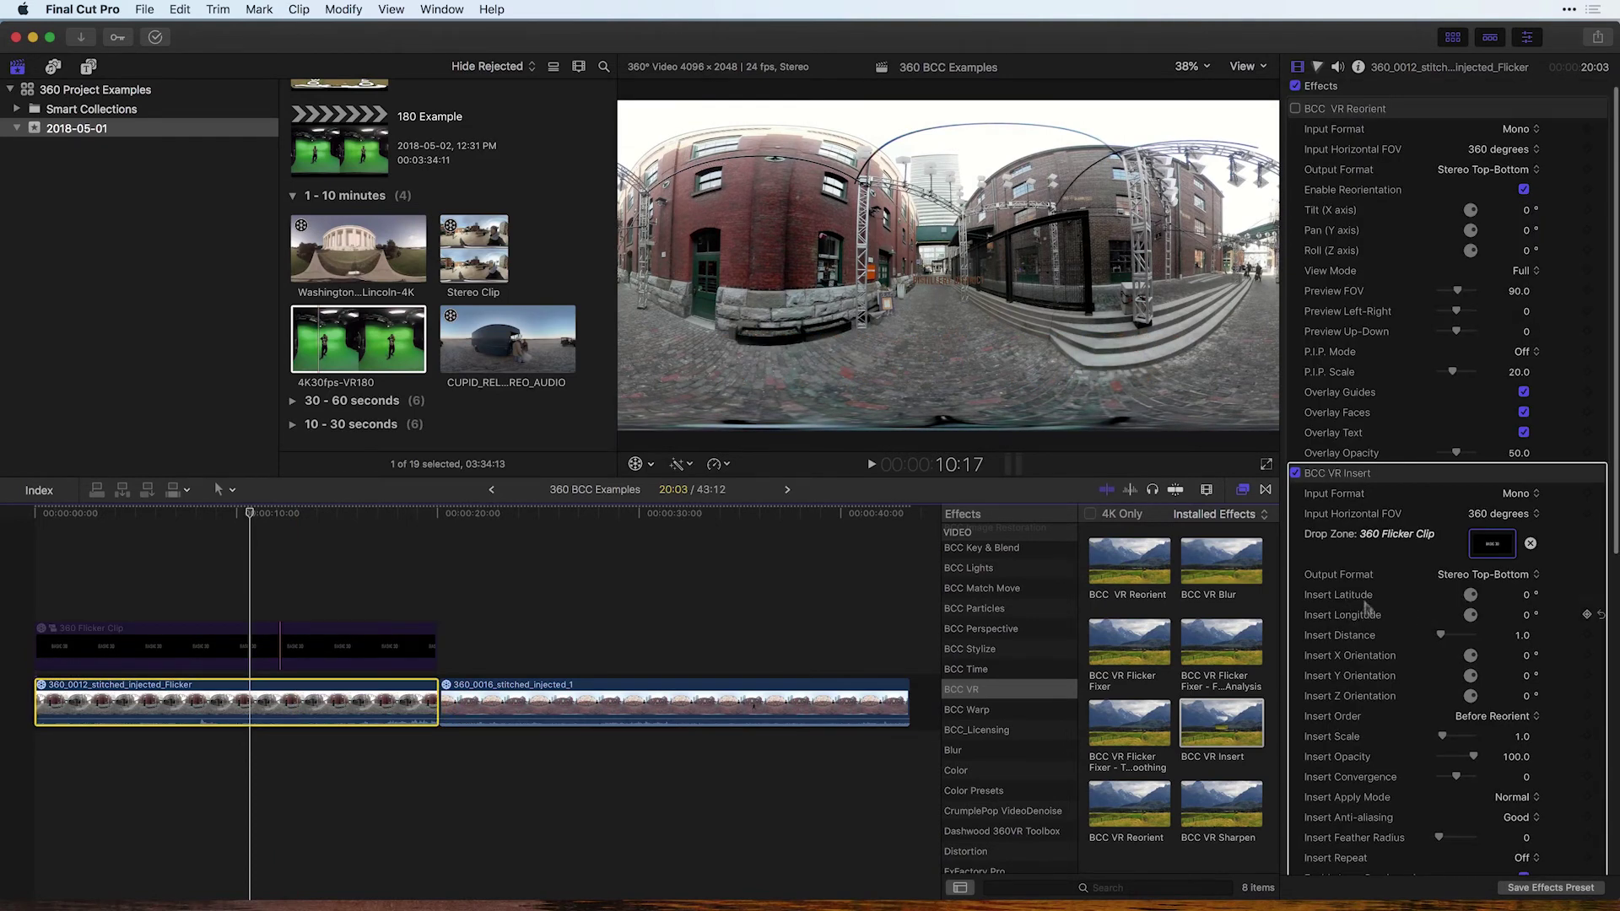
- Reposition the inserted title in BCC VR Insert with Insert Longitude at 165° and Insert Latitude at -95.2°
{"action": "scroll", "coordinate": [1363, 658], "scroll_direction": "down", "scroll_amount": 3}
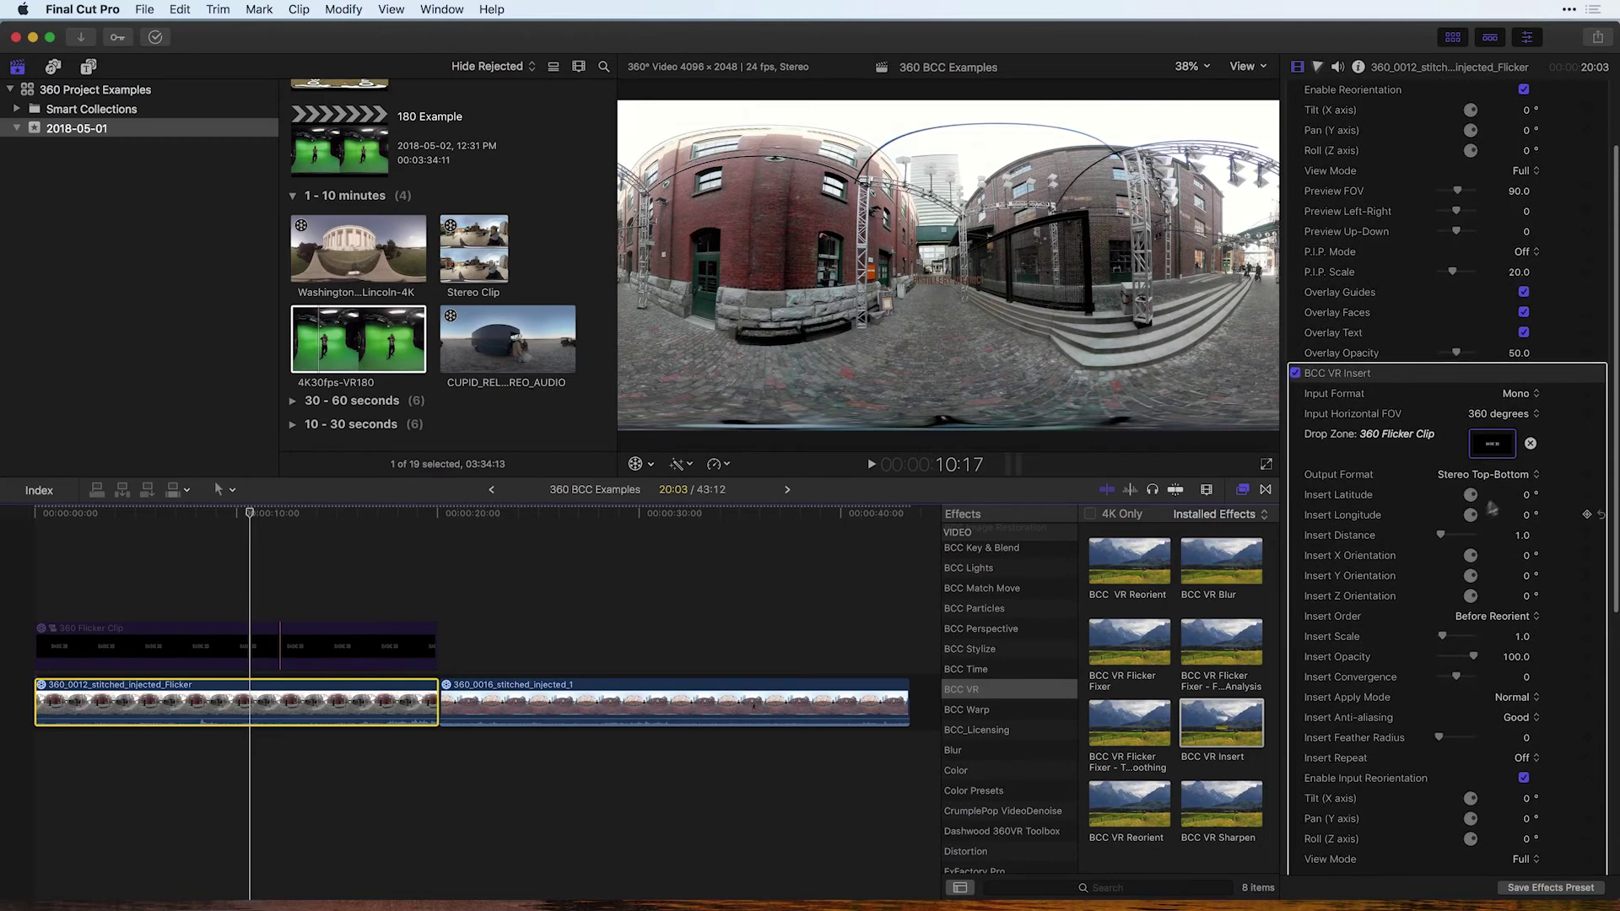
{"action": "left_click_drag", "start_coordinate": [1523, 517], "coordinate": [1519, 516]}
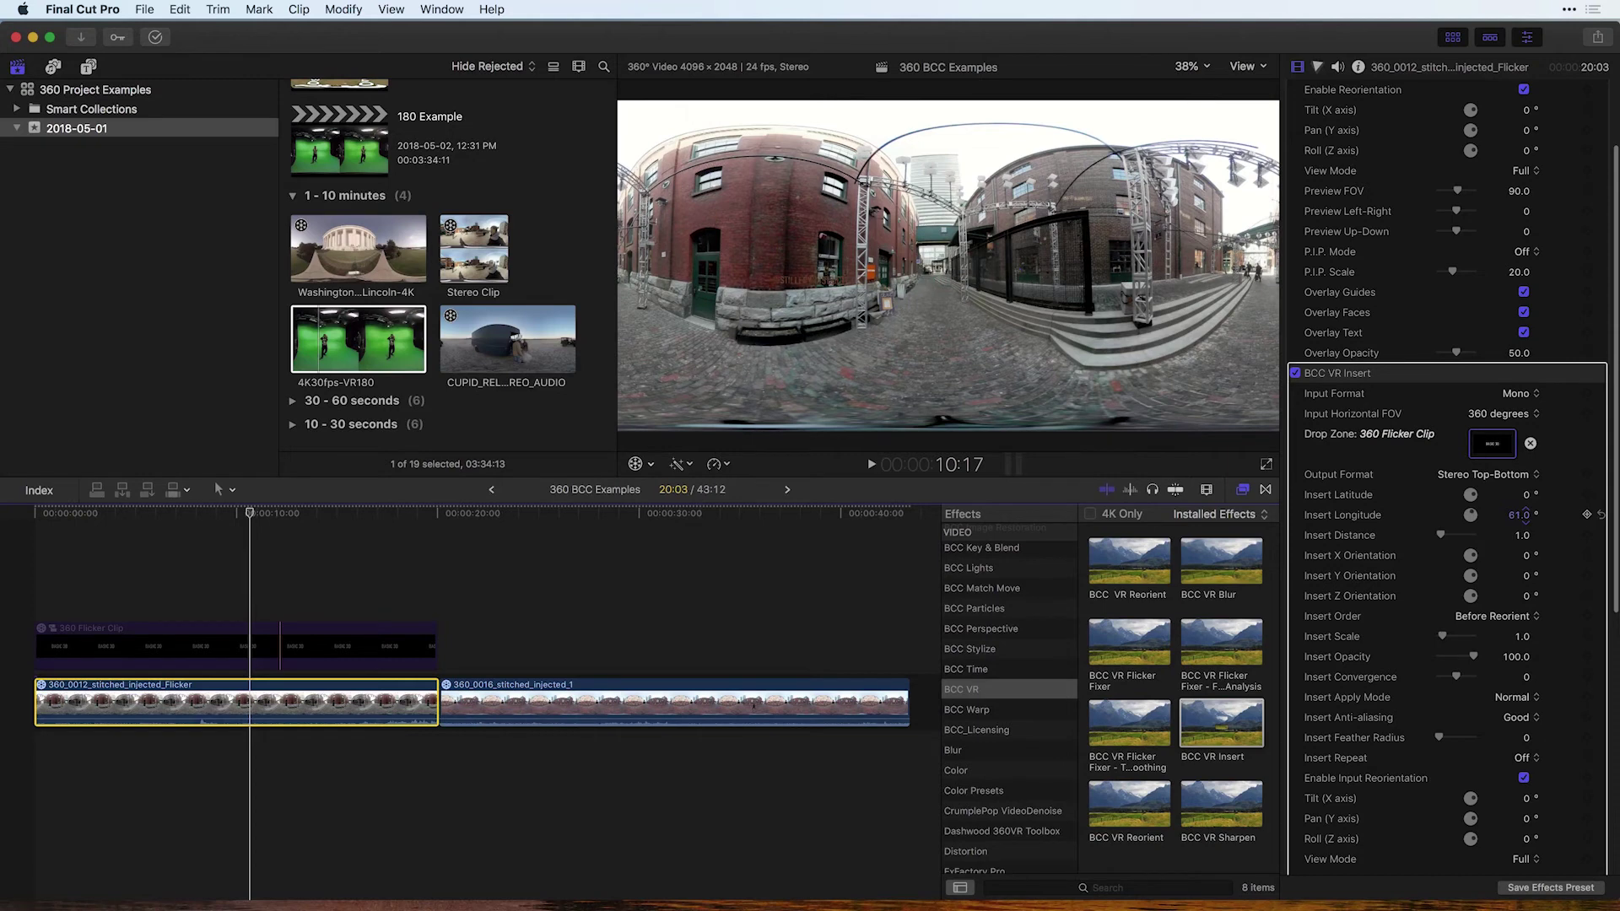
{"action": "mouse_move", "coordinate": [1221, 123]}
{"action": "left_mouse_down"}
{"action": "mouse_move", "coordinate": [1135, 122]}
{"action": "mouse_move", "coordinate": [1190, 121]}
{"action": "left_mouse_up"}
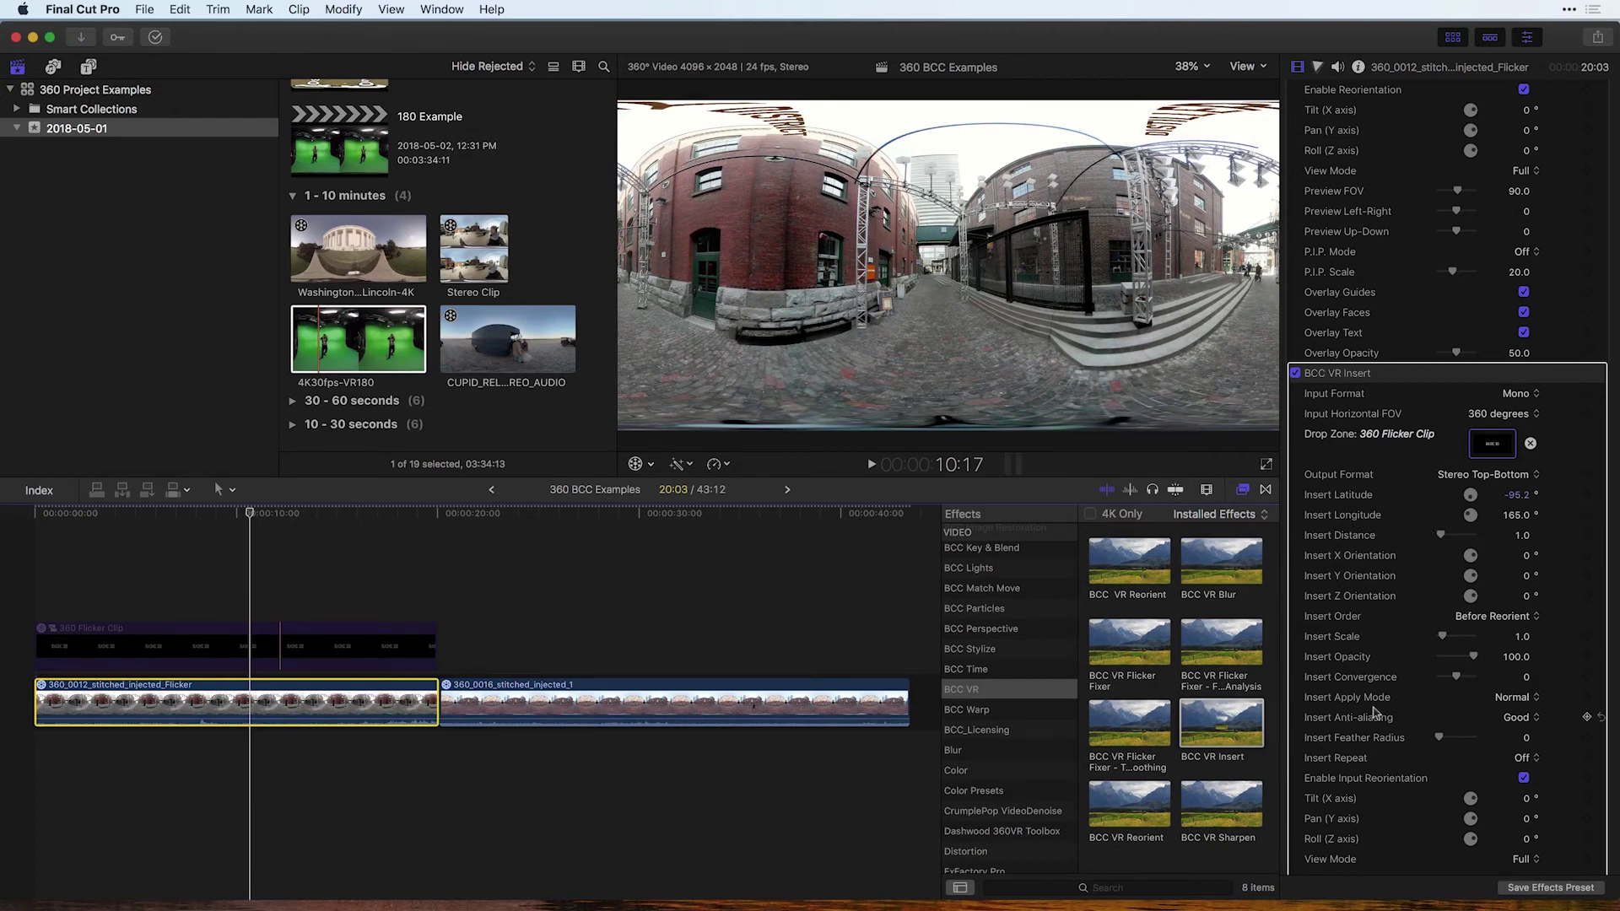
- Switch BCC VR Insert's View Mode to Preview and set Preview Left-Right to 1.1 and Preview Up-Down to -90
{"action": "scroll", "coordinate": [1375, 713], "scroll_direction": "down", "scroll_amount": 3}
{"action": "left_click", "coordinate": [1524, 806]}
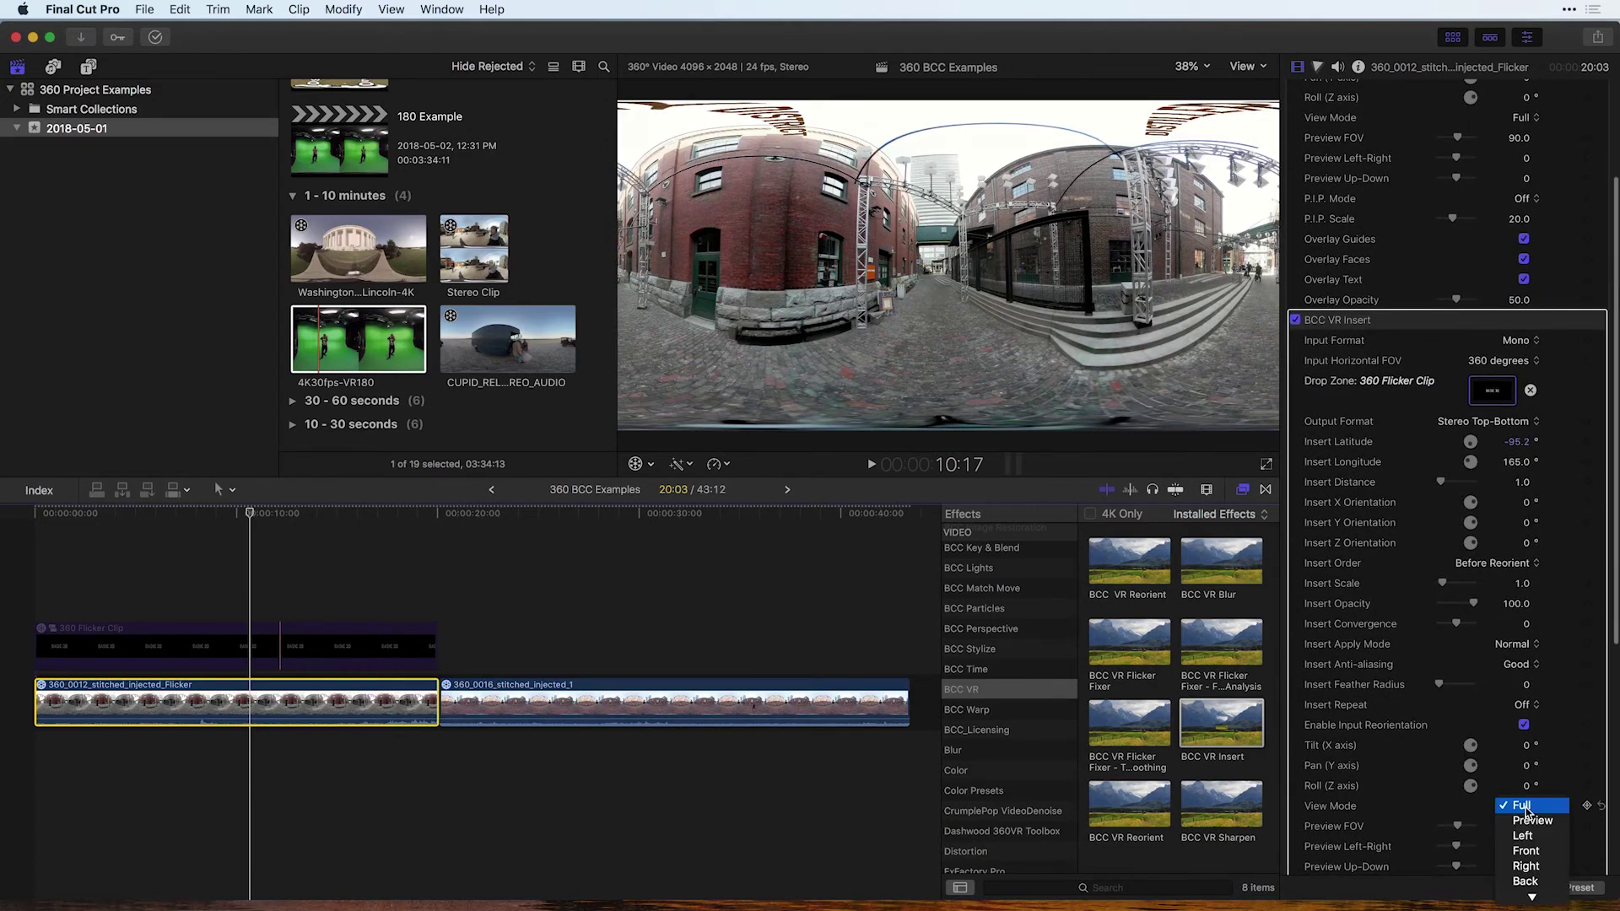
{"action": "left_click", "coordinate": [1534, 823]}
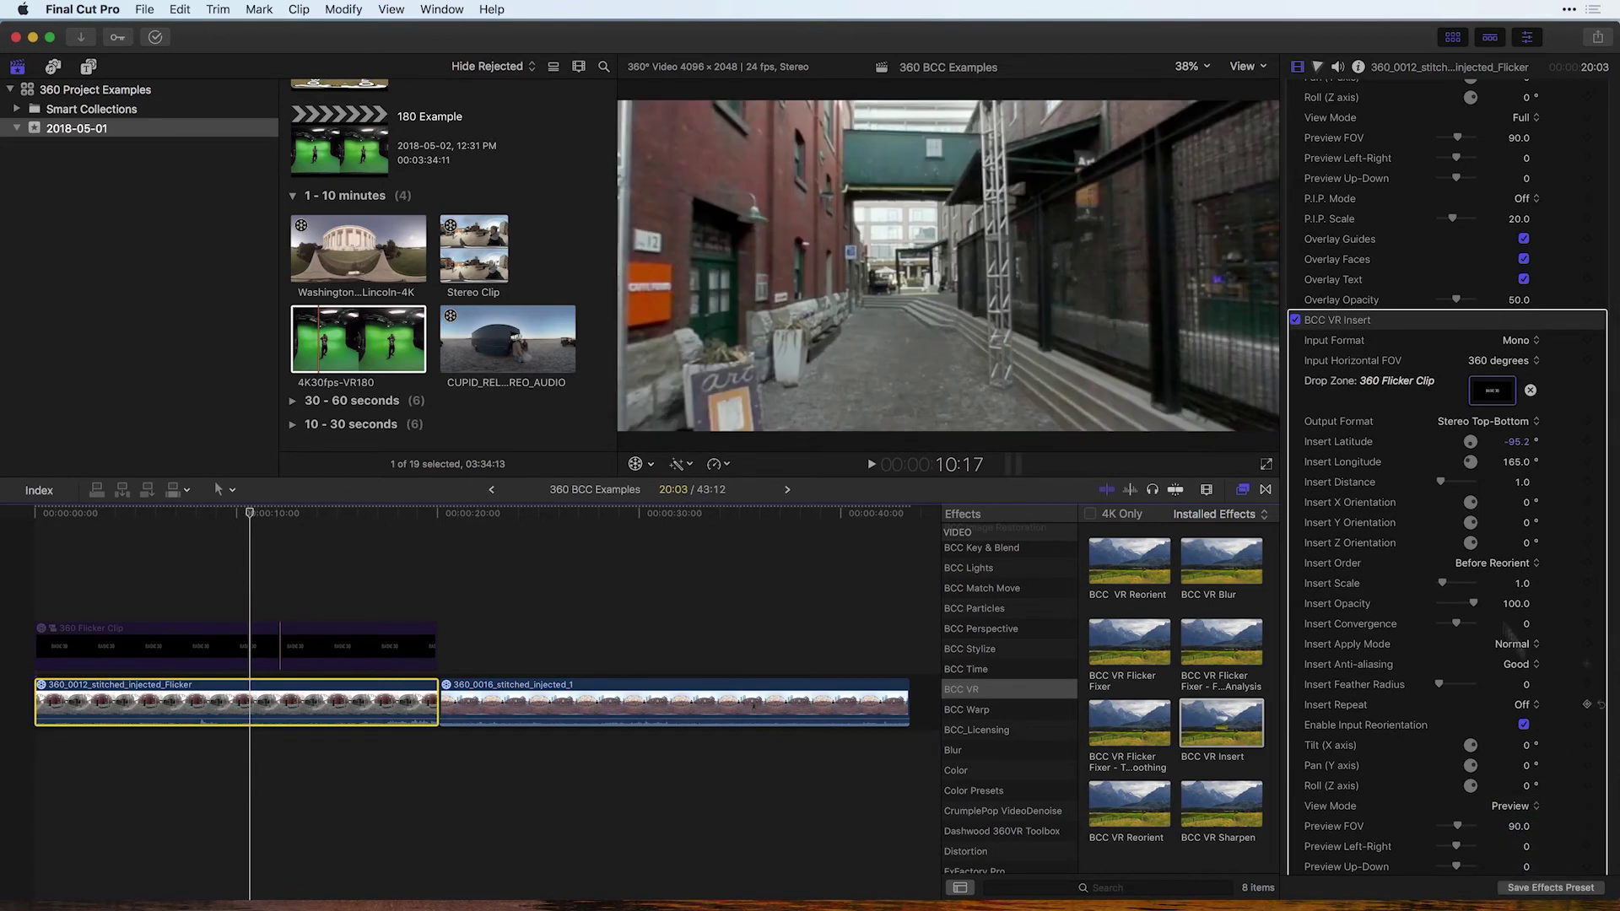
{"action": "left_click", "coordinate": [1527, 785]}
{"action": "scroll", "coordinate": [1384, 789], "scroll_direction": "down", "scroll_amount": 4}
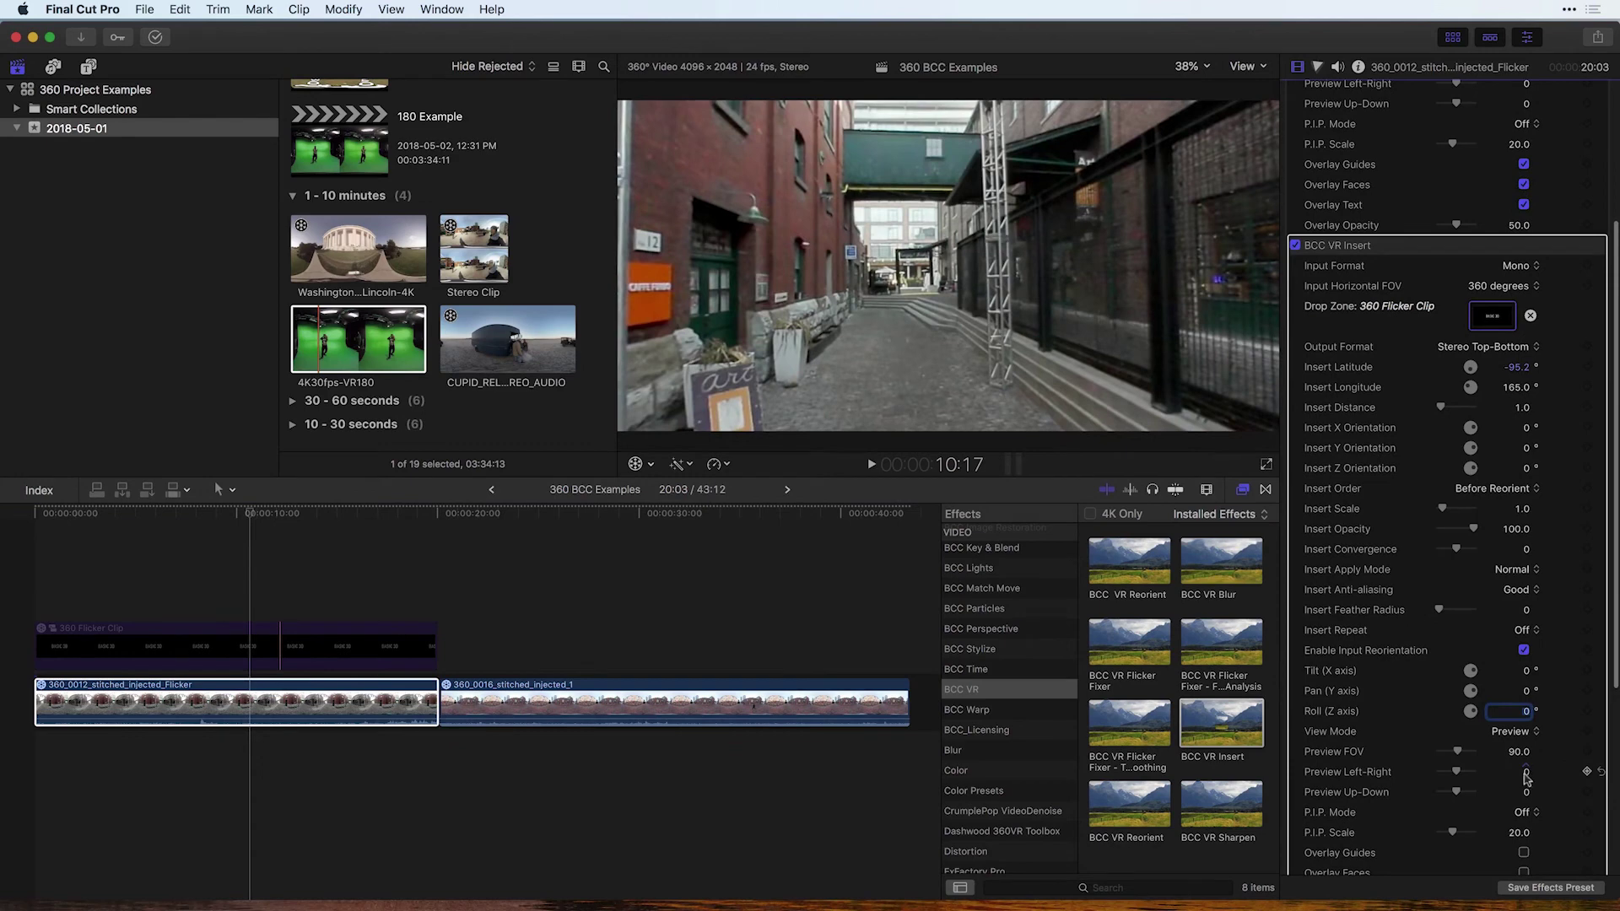
{"action": "left_click_drag", "start_coordinate": [1521, 771], "coordinate": [1521, 770]}
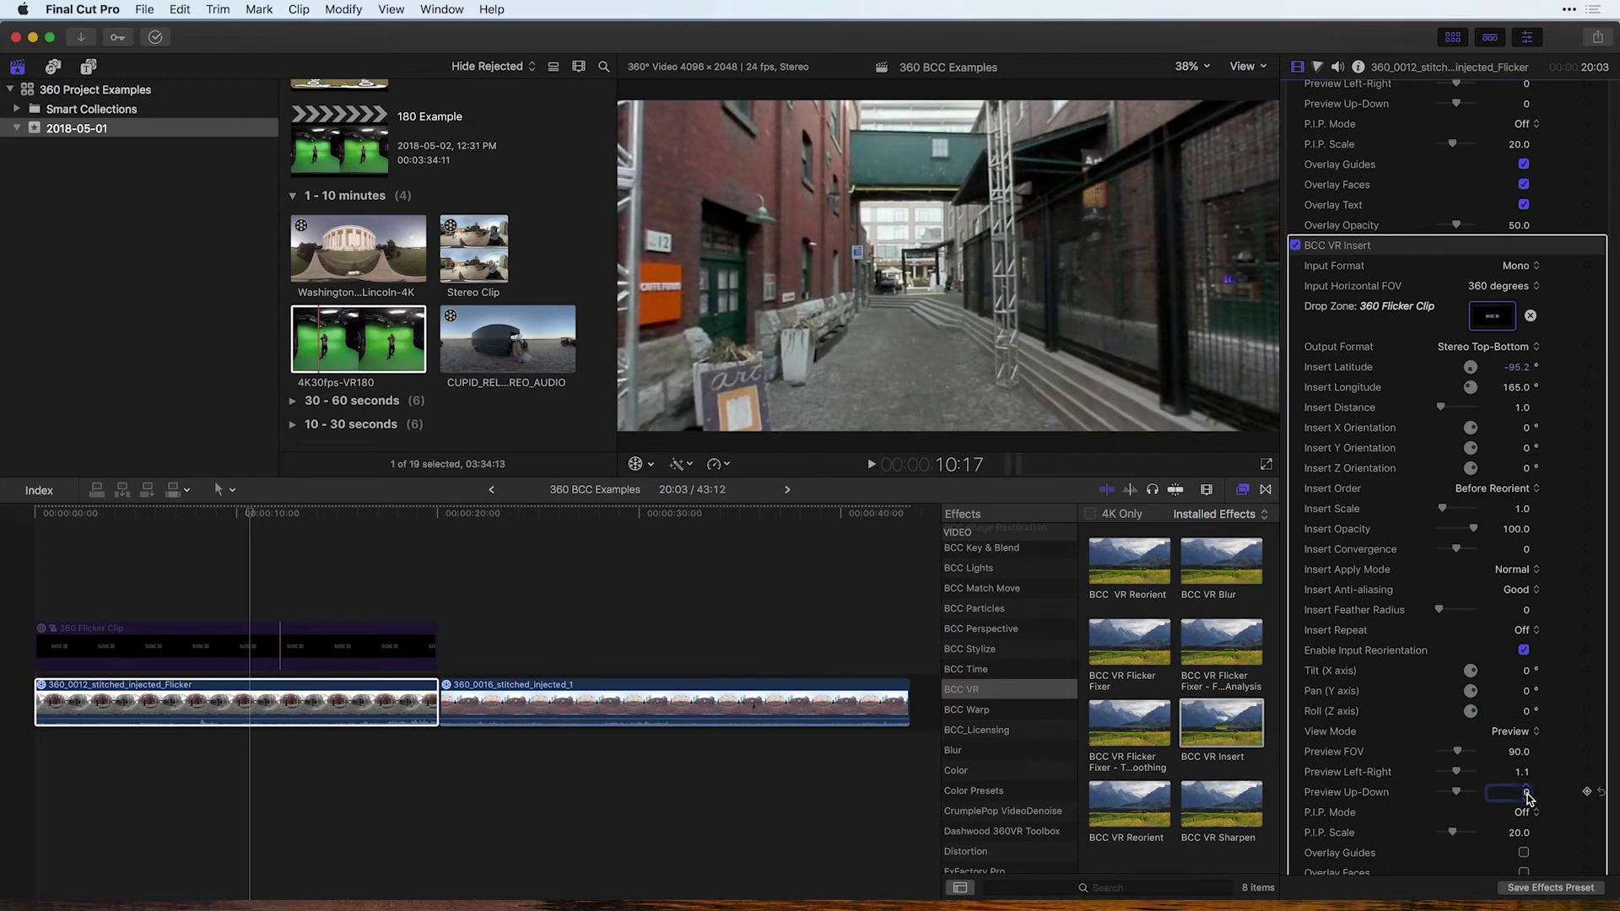
{"action": "left_click_drag", "start_coordinate": [1527, 793], "coordinate": [979, 282]}
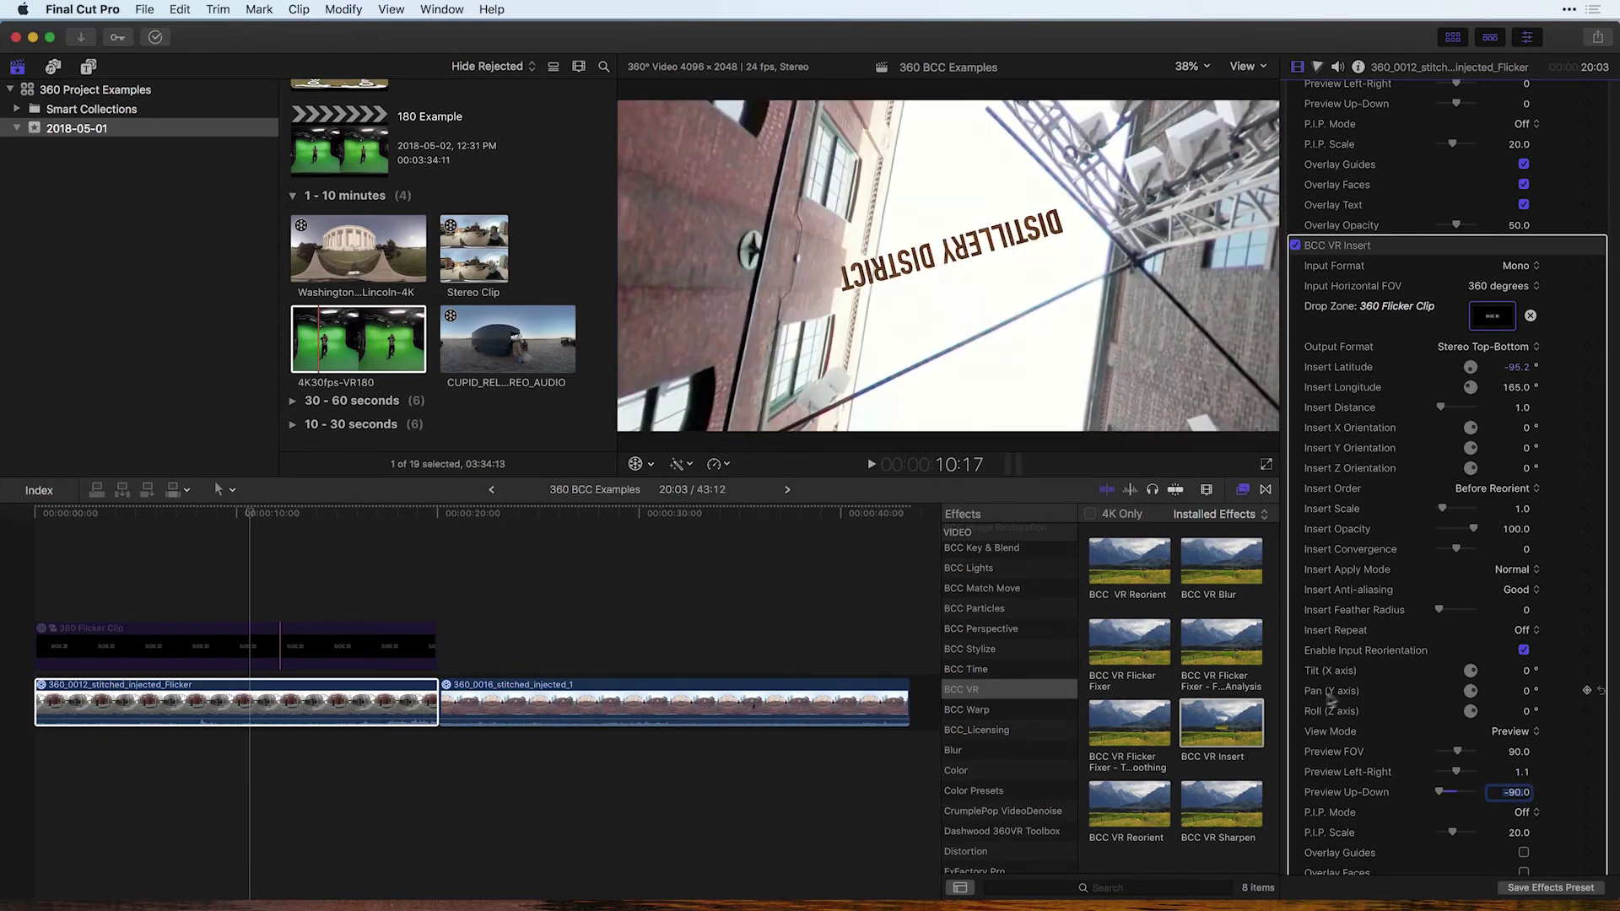
- Return BCC VR Insert's View Mode to Full
{"action": "left_click", "coordinate": [1510, 731]}
{"action": "key", "text": "Escape"}
{"action": "left_click", "coordinate": [1510, 731]}
{"action": "left_click", "coordinate": [1511, 713]}
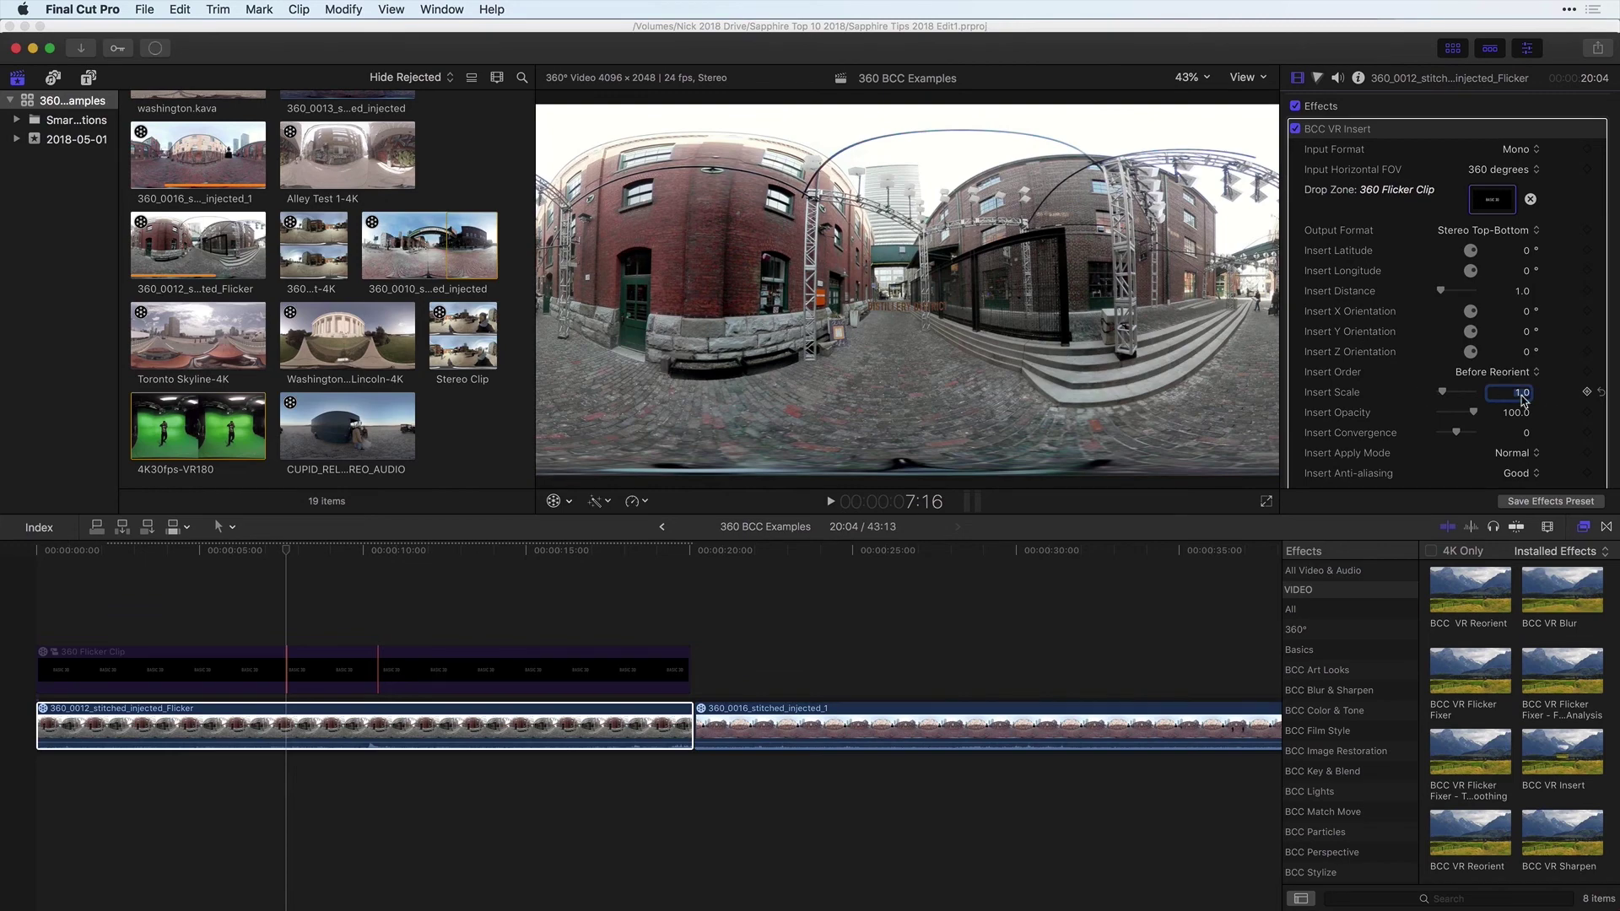
- Enlarge the inserted title in BCC VR Insert with Insert Scale at 2.0 and set Insert Repeat to Four Sides
{"action": "type", "text": "2"}
{"action": "key", "text": "Return"}
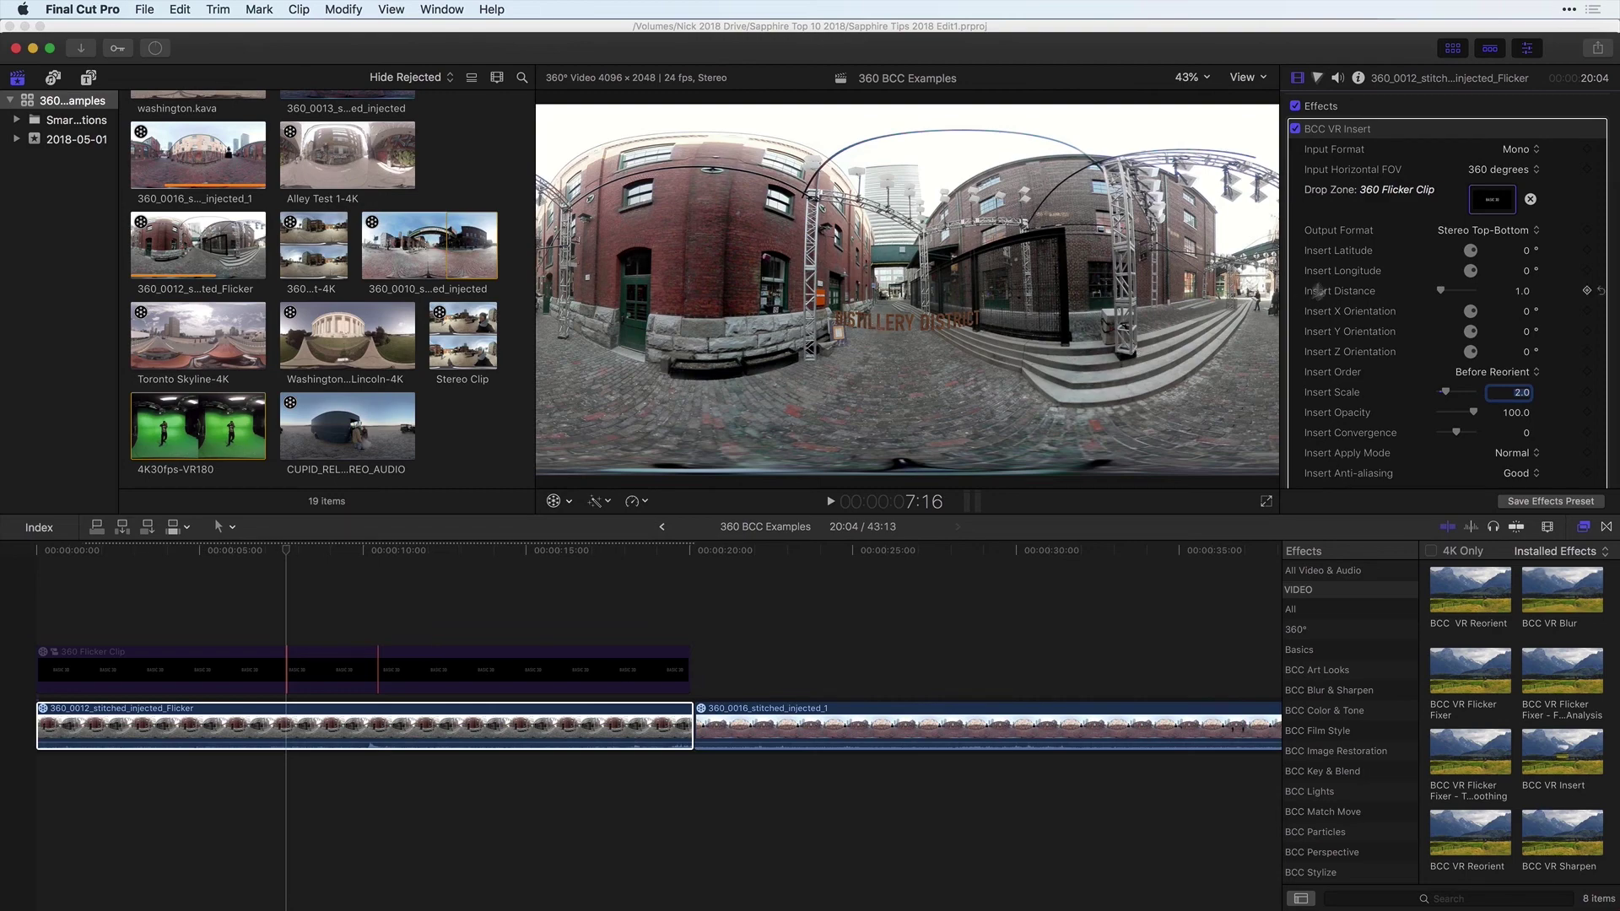
{"action": "scroll", "coordinate": [1384, 402], "scroll_direction": "down", "scroll_amount": 2}
{"action": "scroll", "coordinate": [1384, 401], "scroll_direction": "down", "scroll_amount": 5}
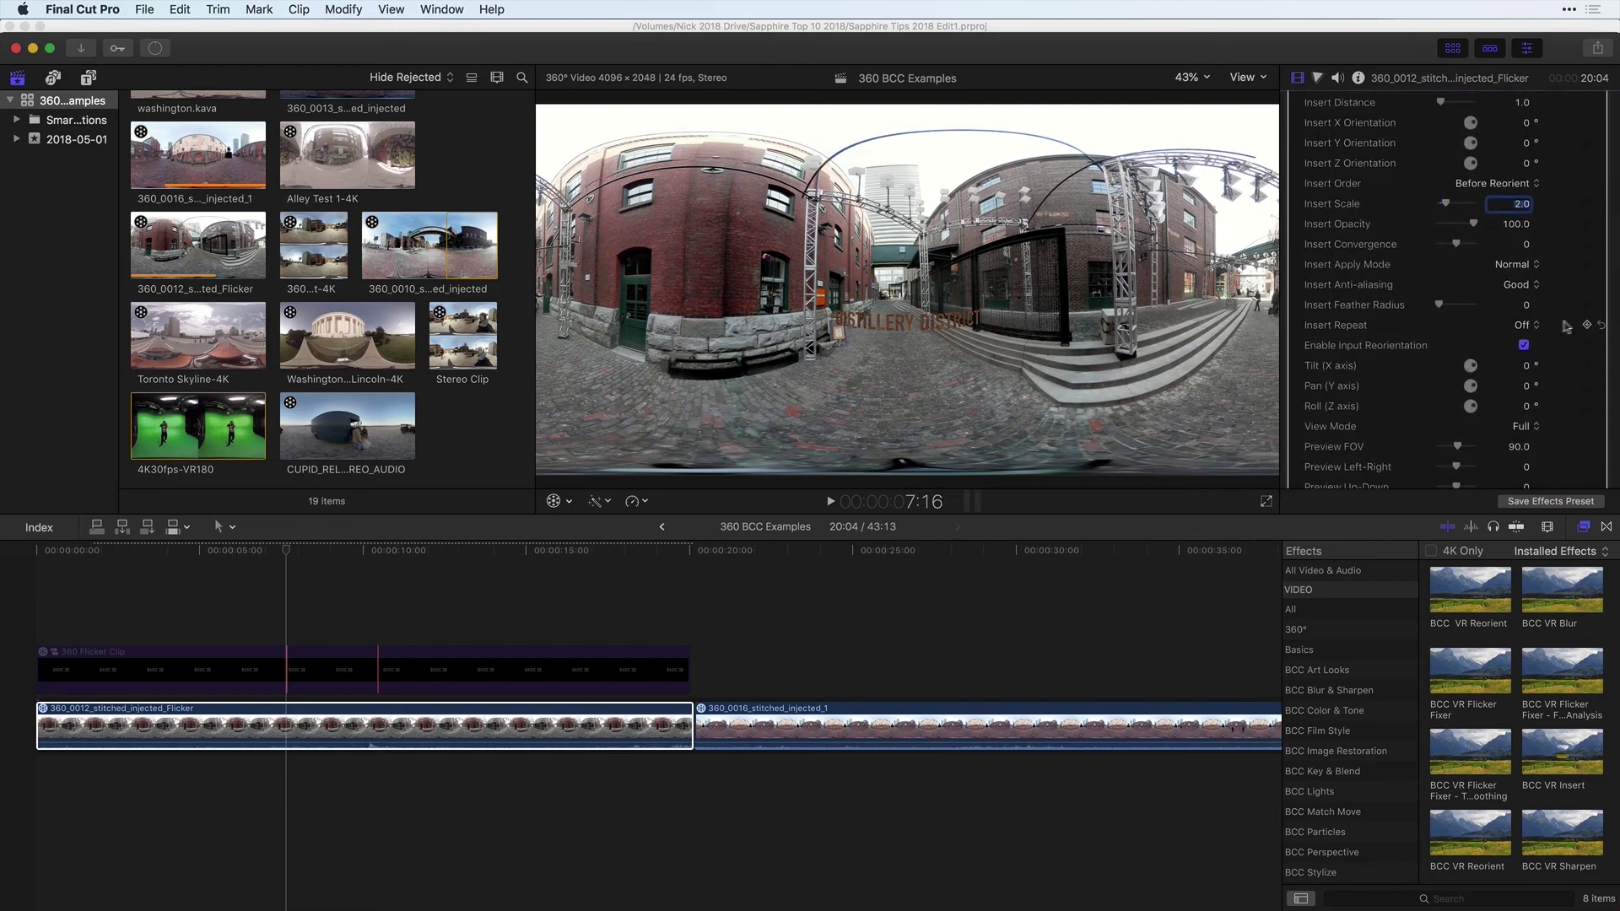
{"action": "left_click", "coordinate": [1541, 330]}
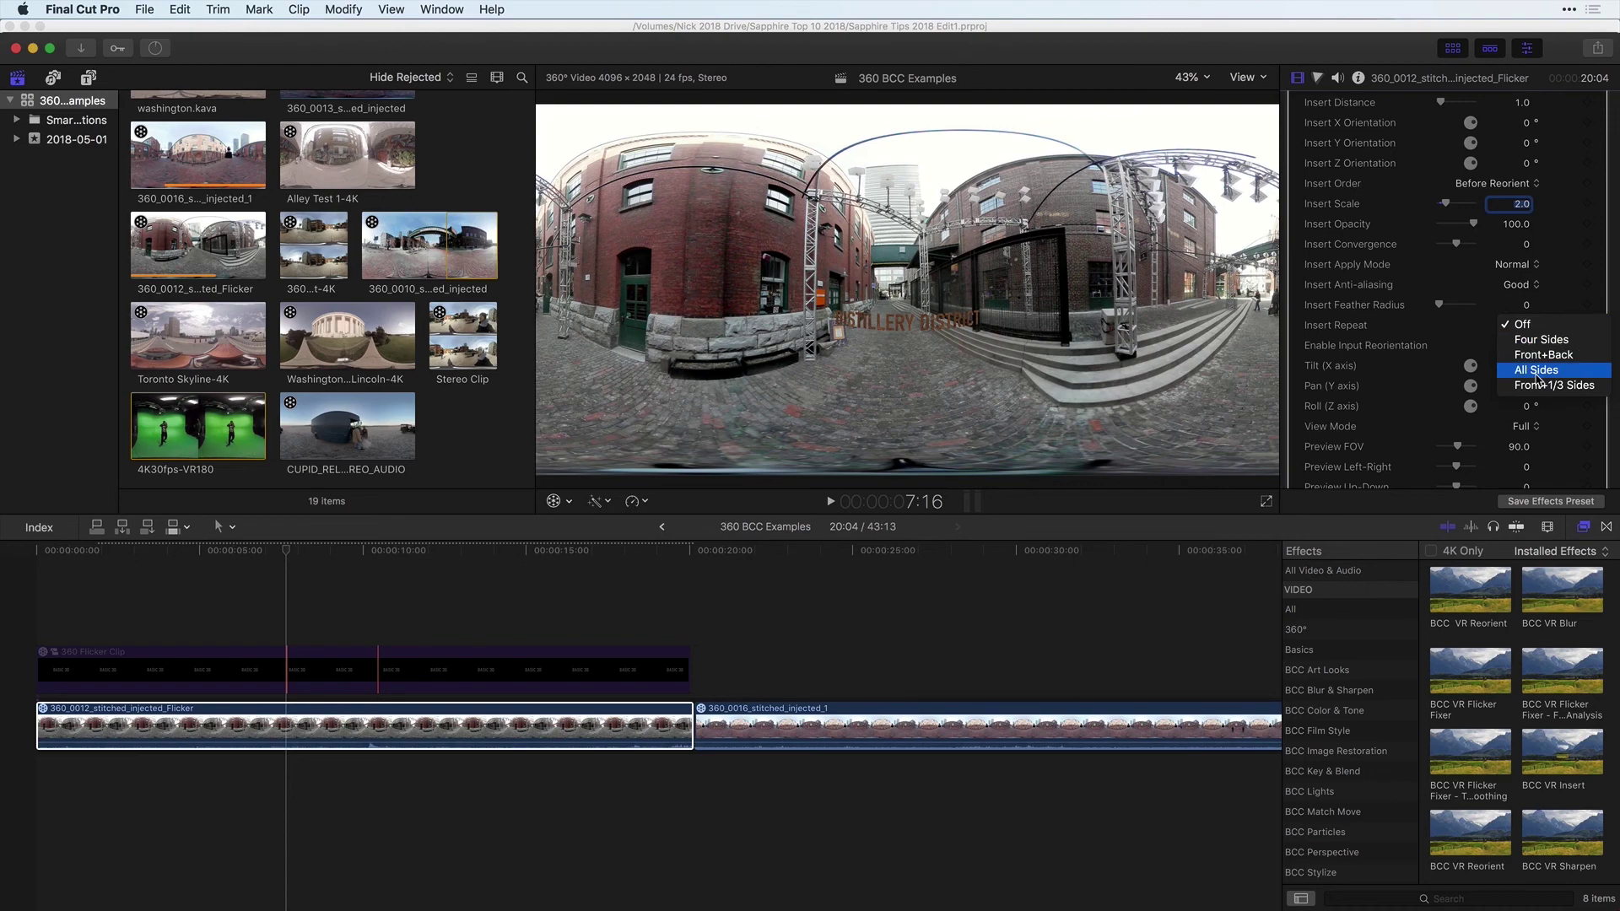
{"action": "left_click", "coordinate": [1538, 327]}
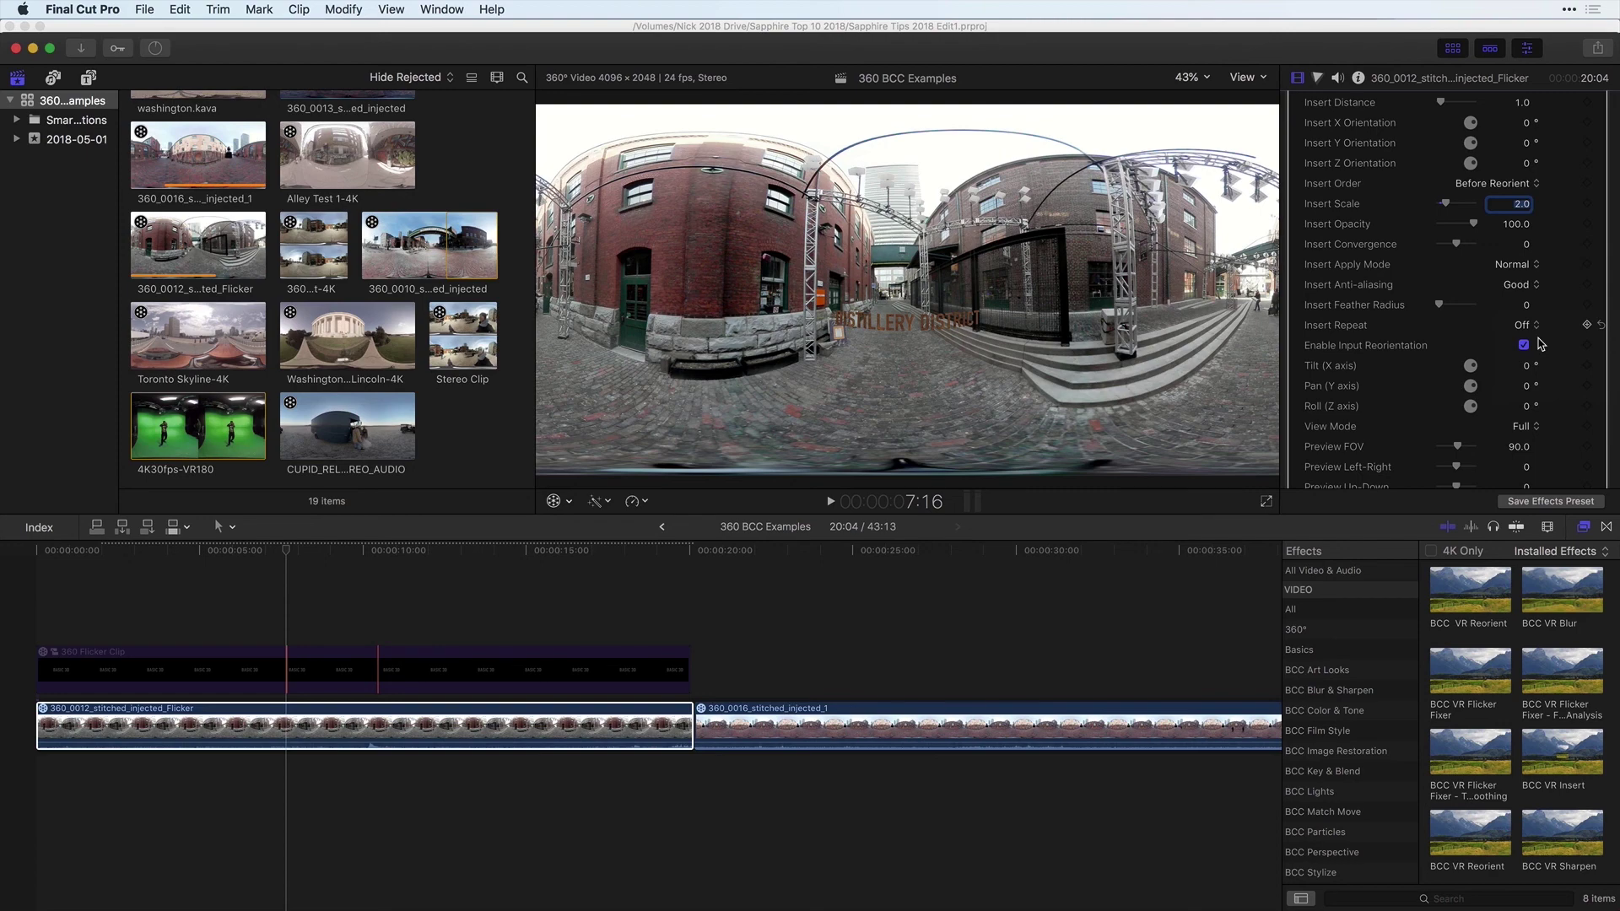
{"action": "left_click", "coordinate": [1538, 326]}
{"action": "left_click", "coordinate": [1540, 345]}
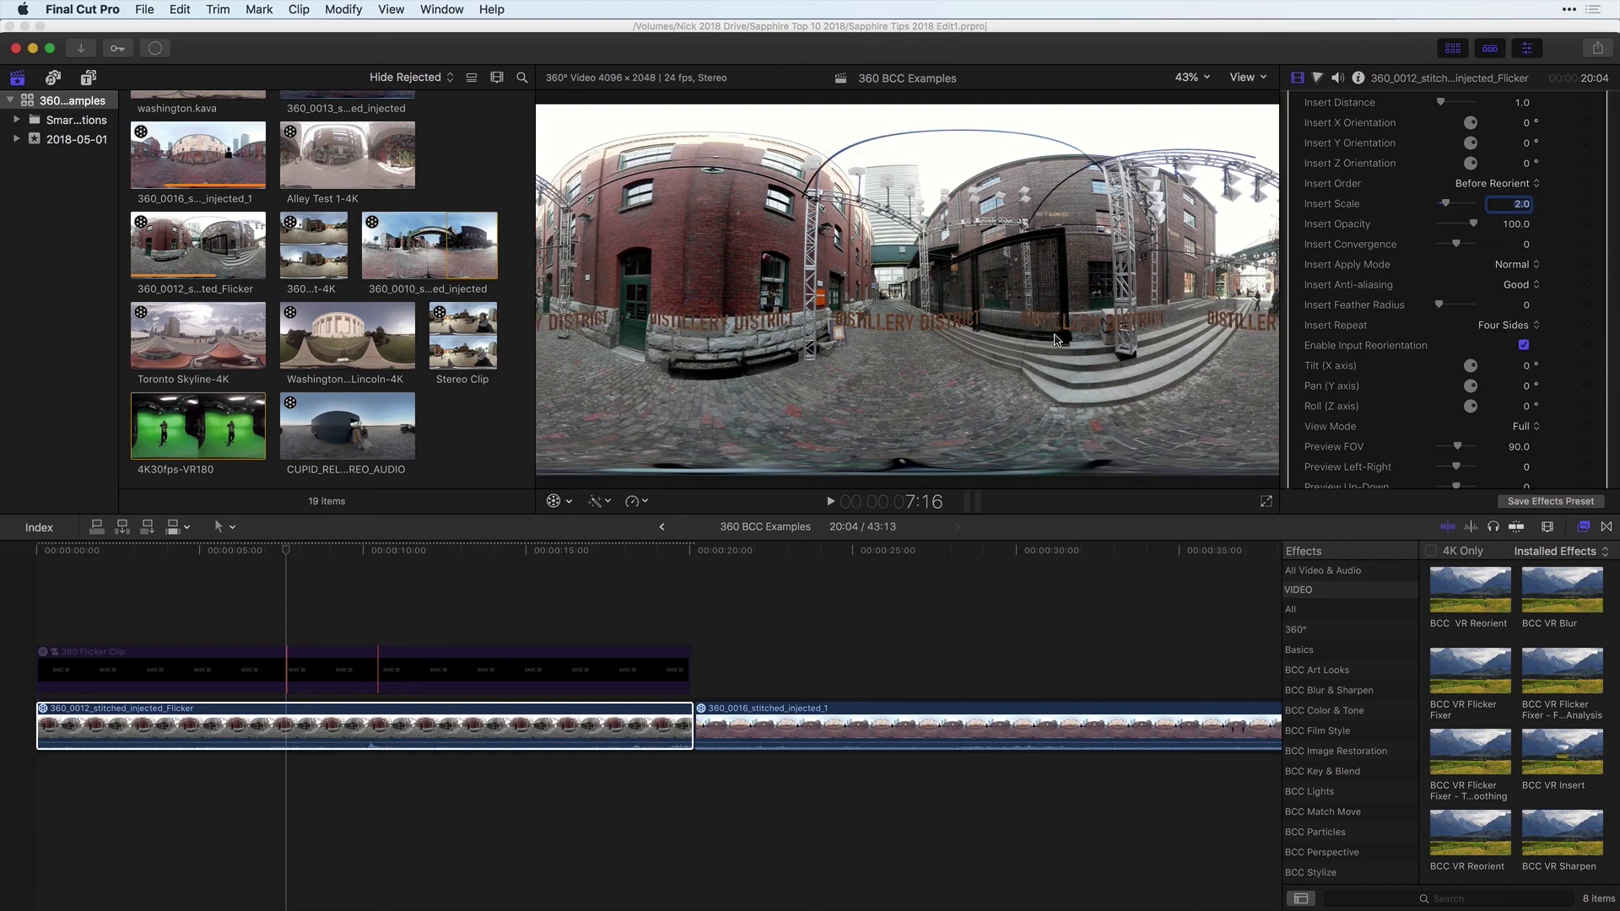
{"action": "left_click", "coordinate": [1506, 327]}
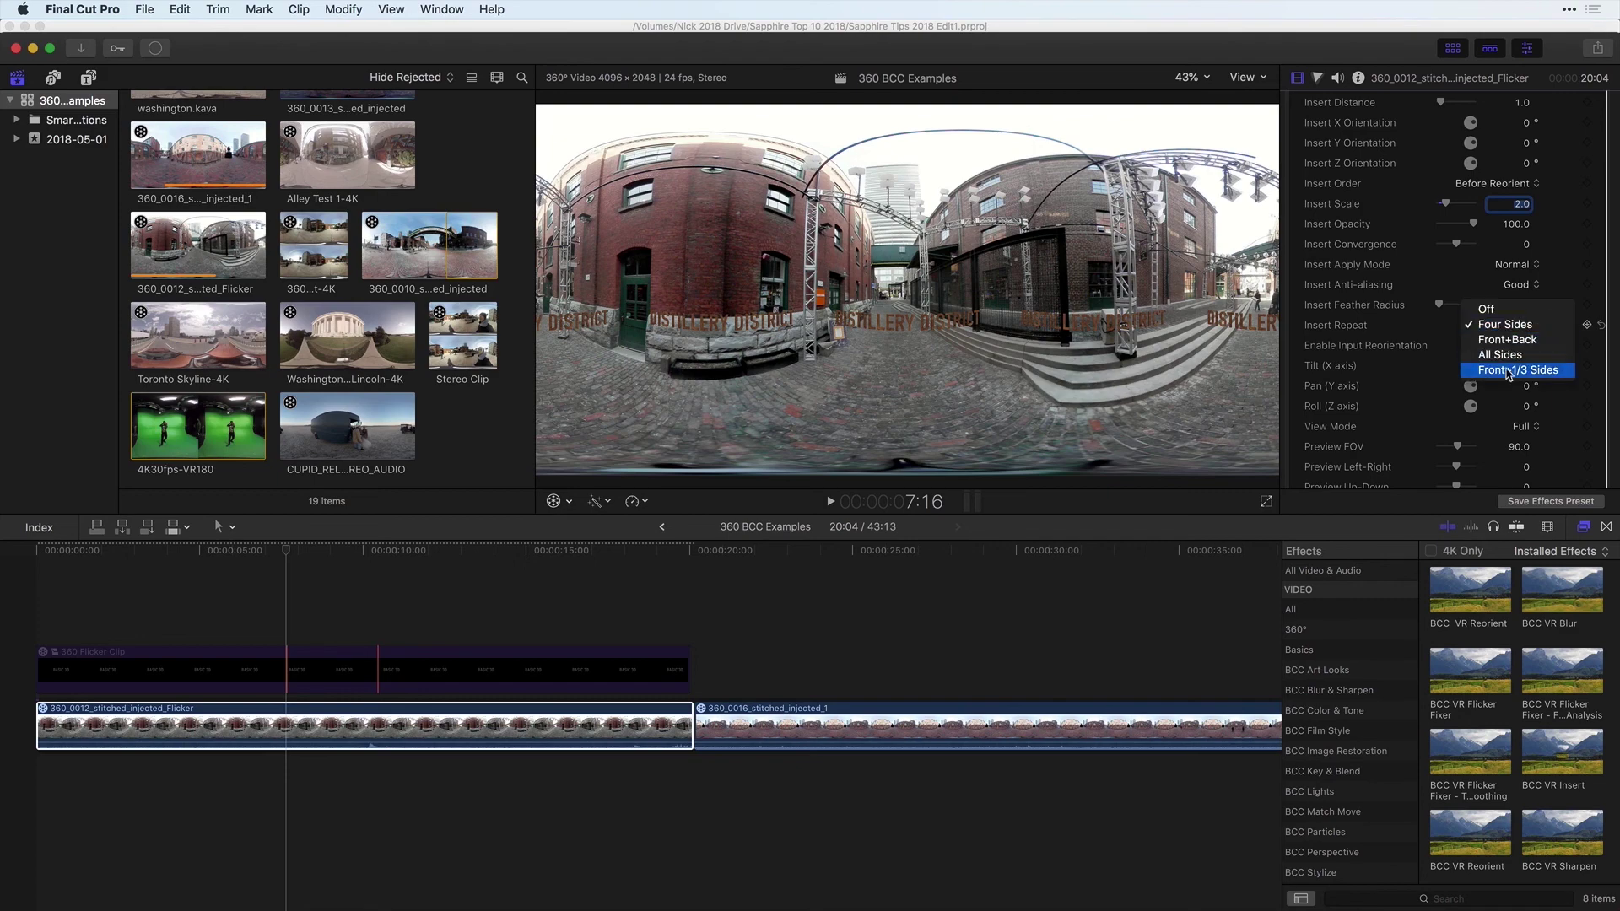
{"action": "key", "text": "Escape"}
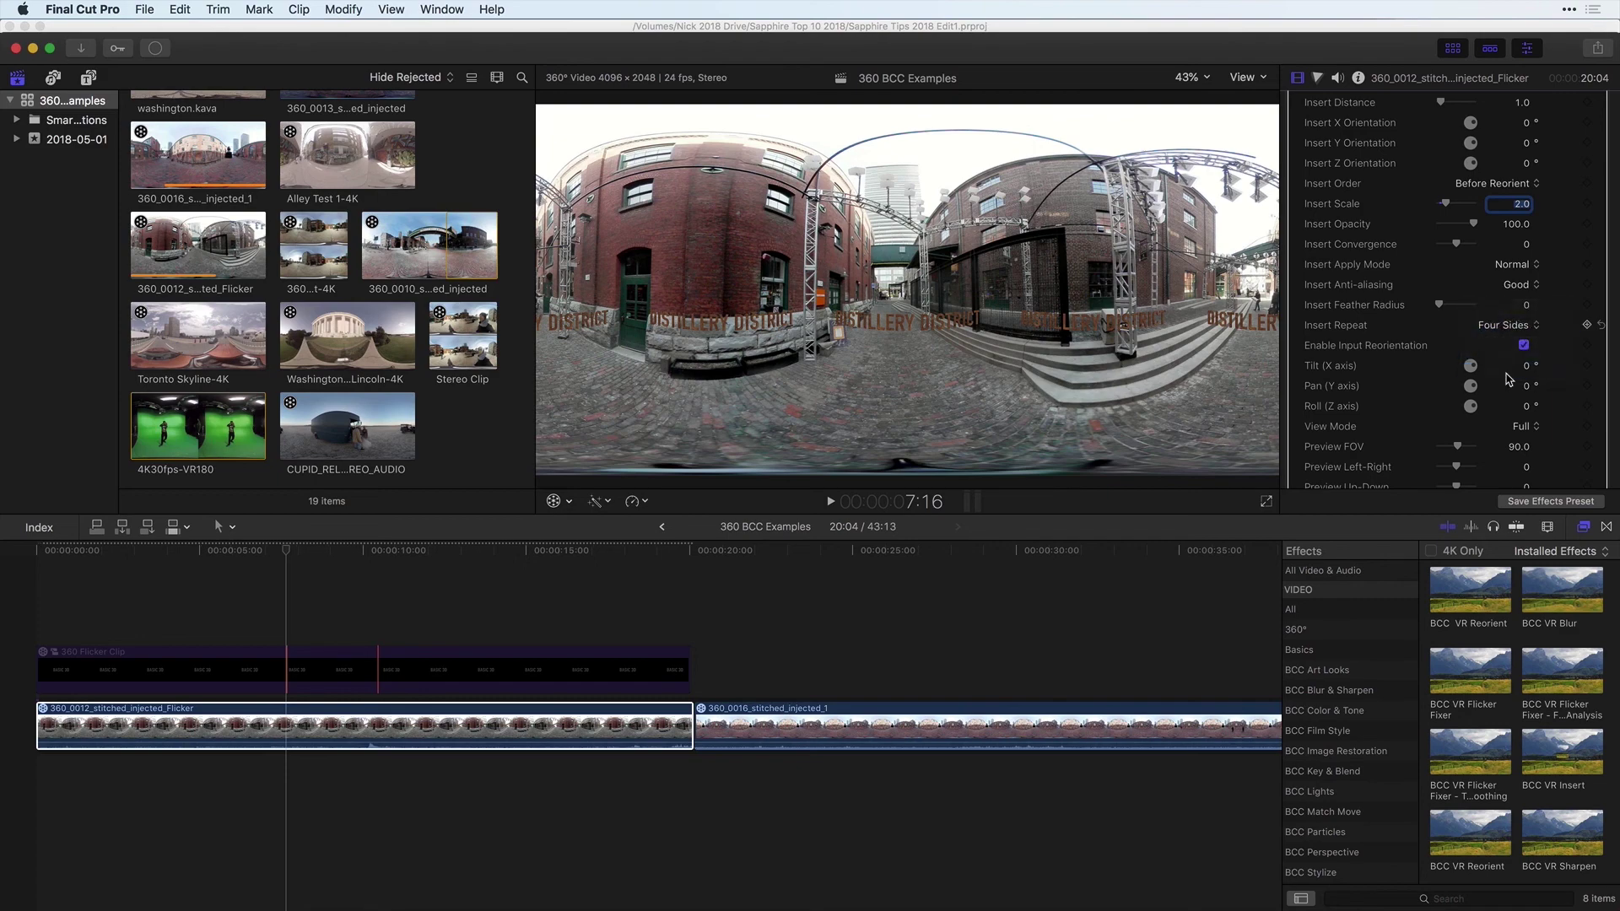